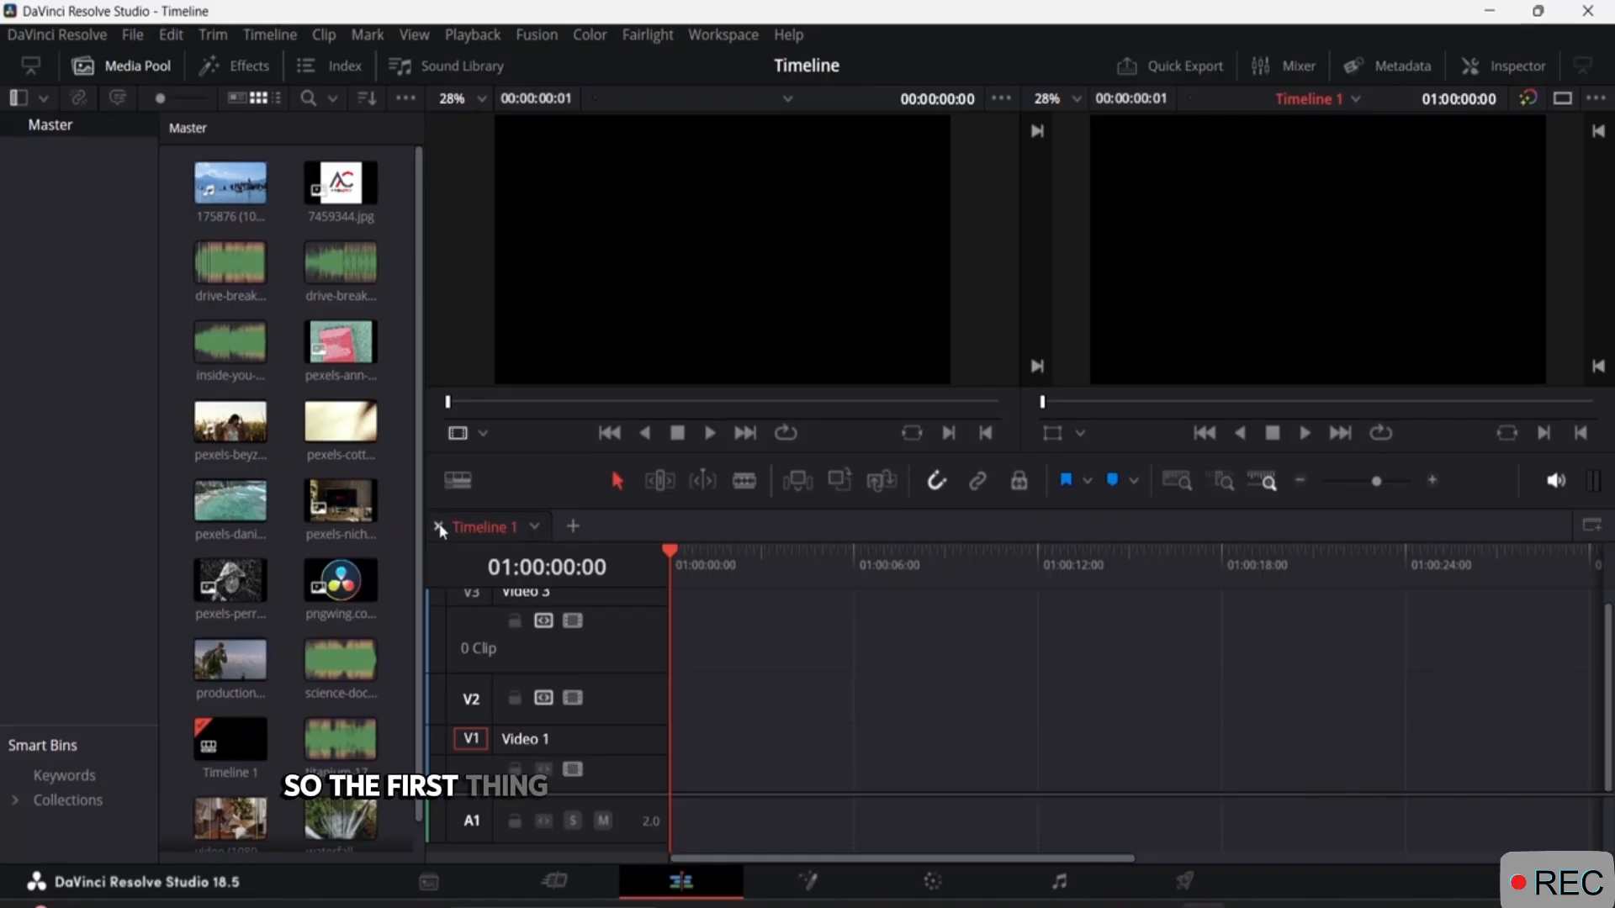
Close Timeline 1, create a new timeline from the clip of the woman in the grass field, and preview its playback.
click(438, 526)
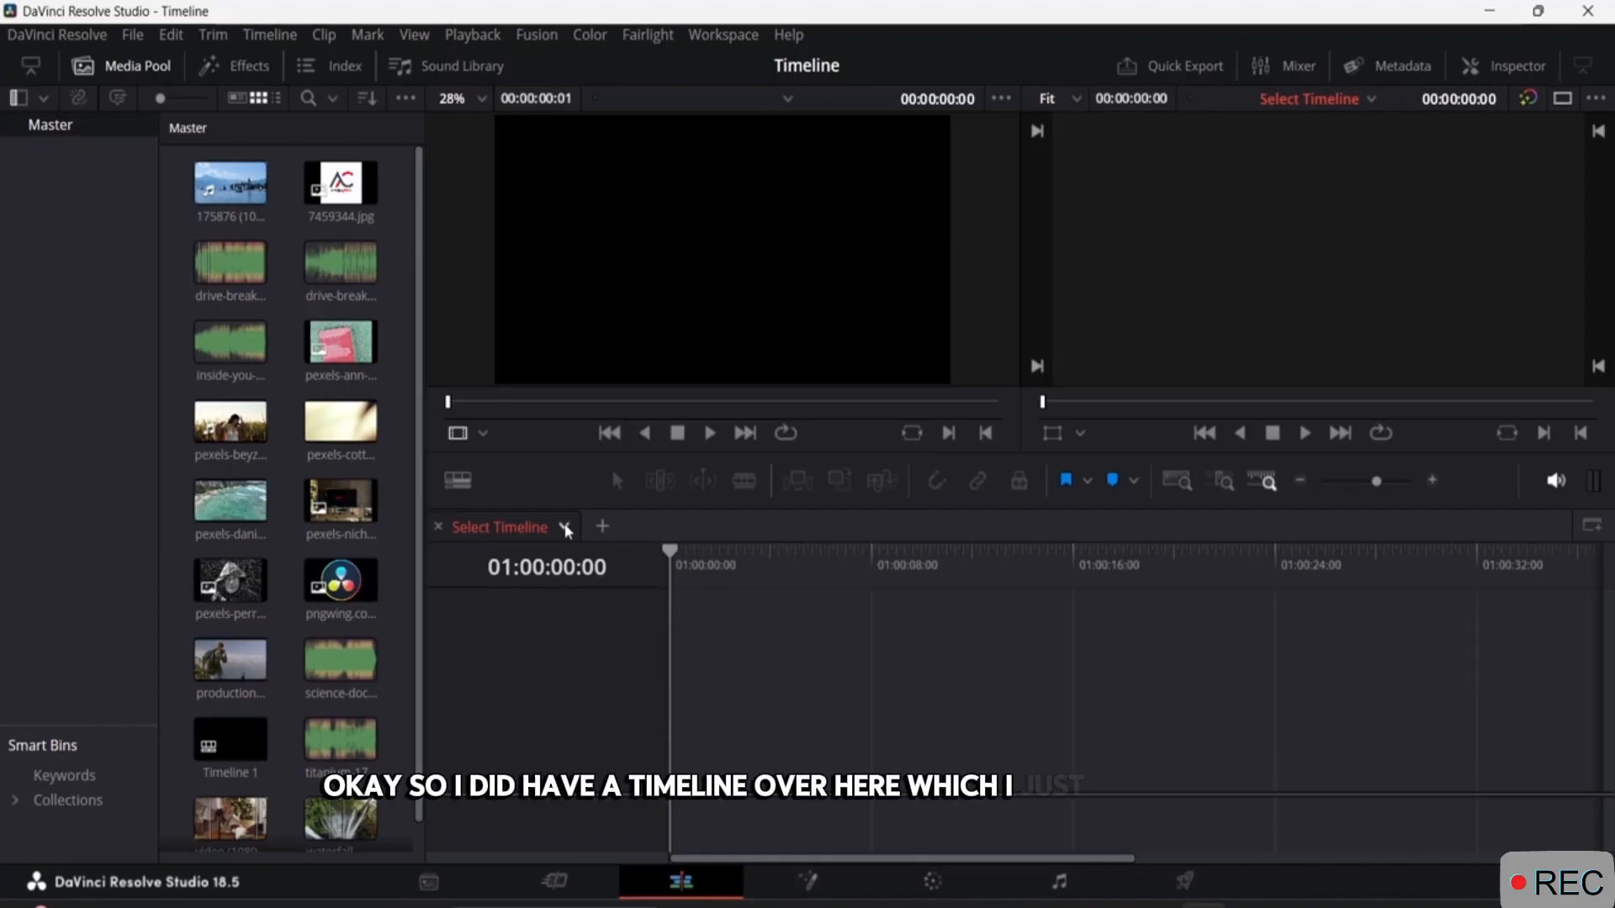
click(251, 40)
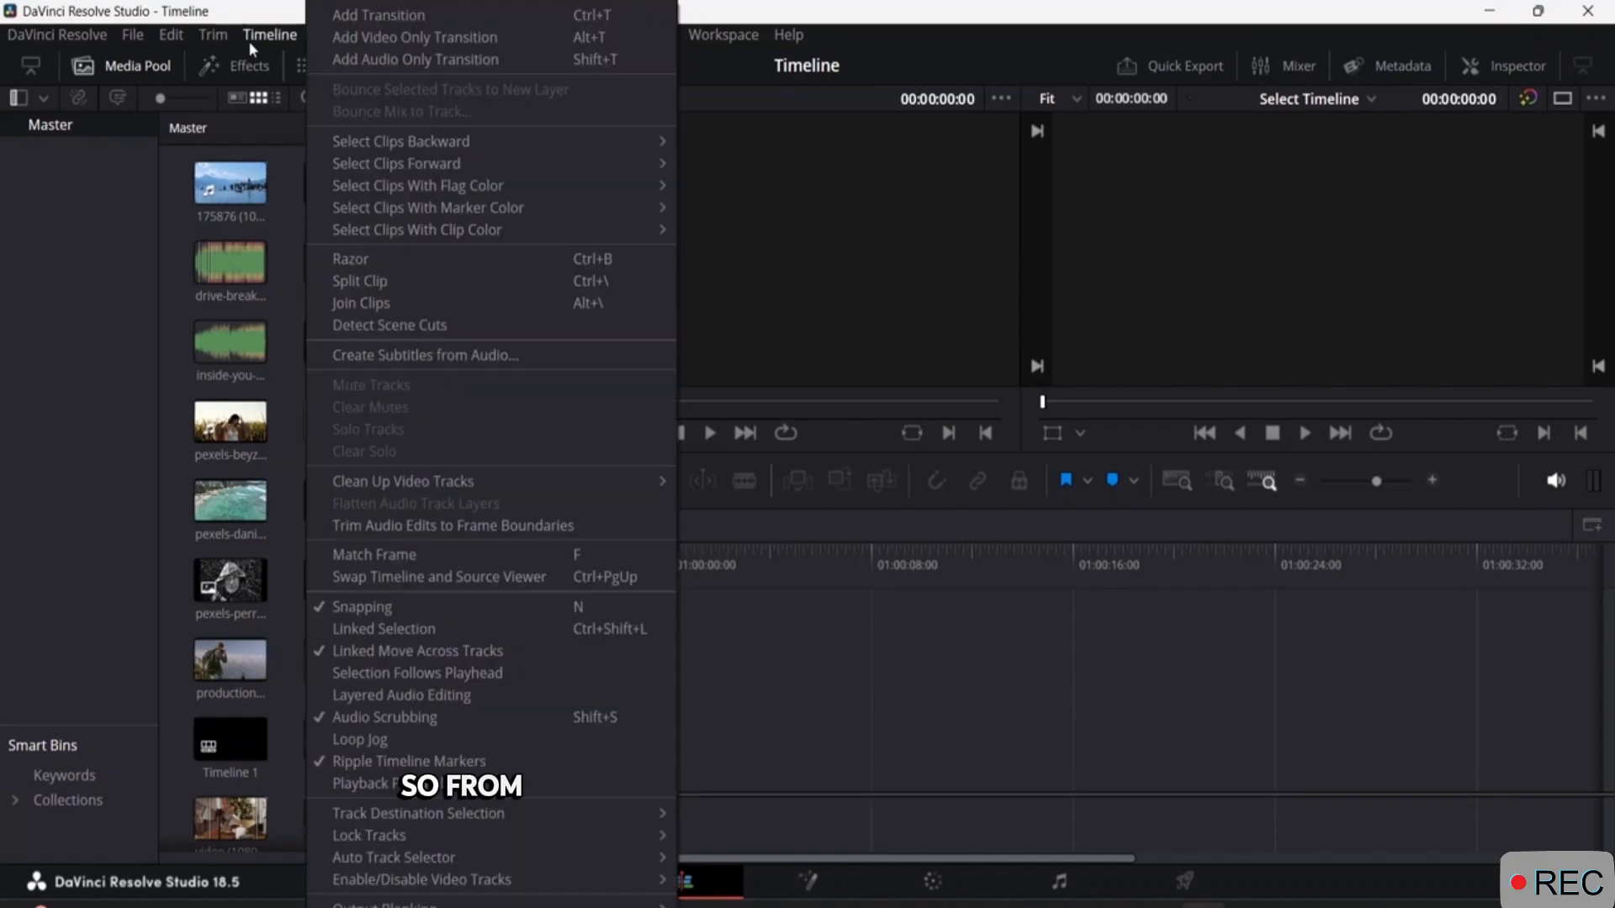
mouse_move(147, 43)
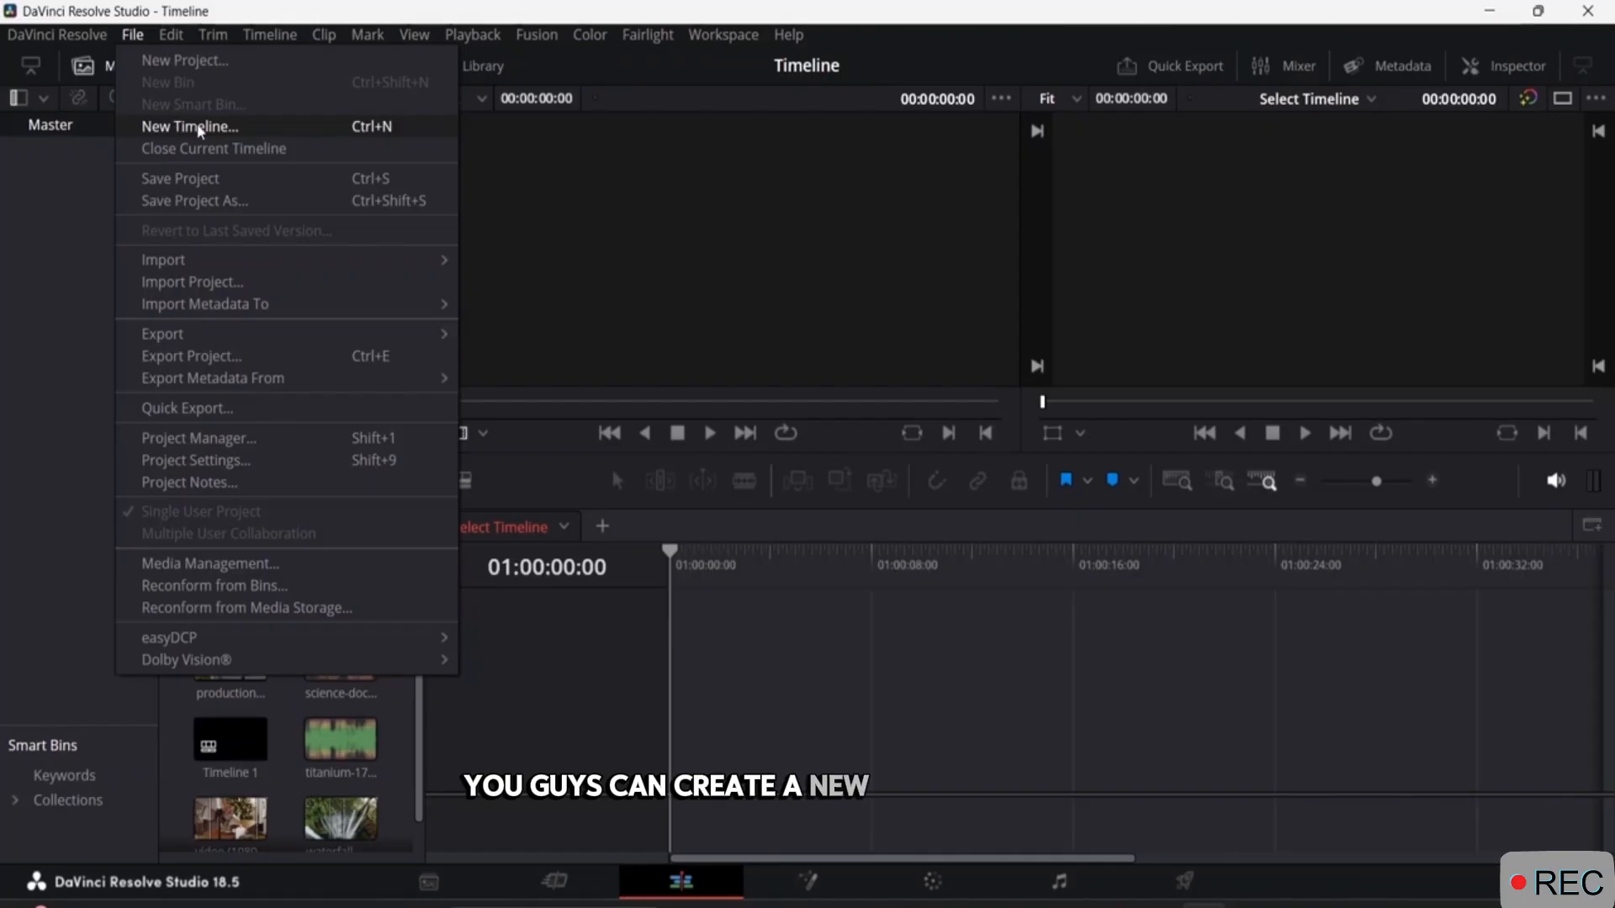
click(541, 227)
click(230, 425)
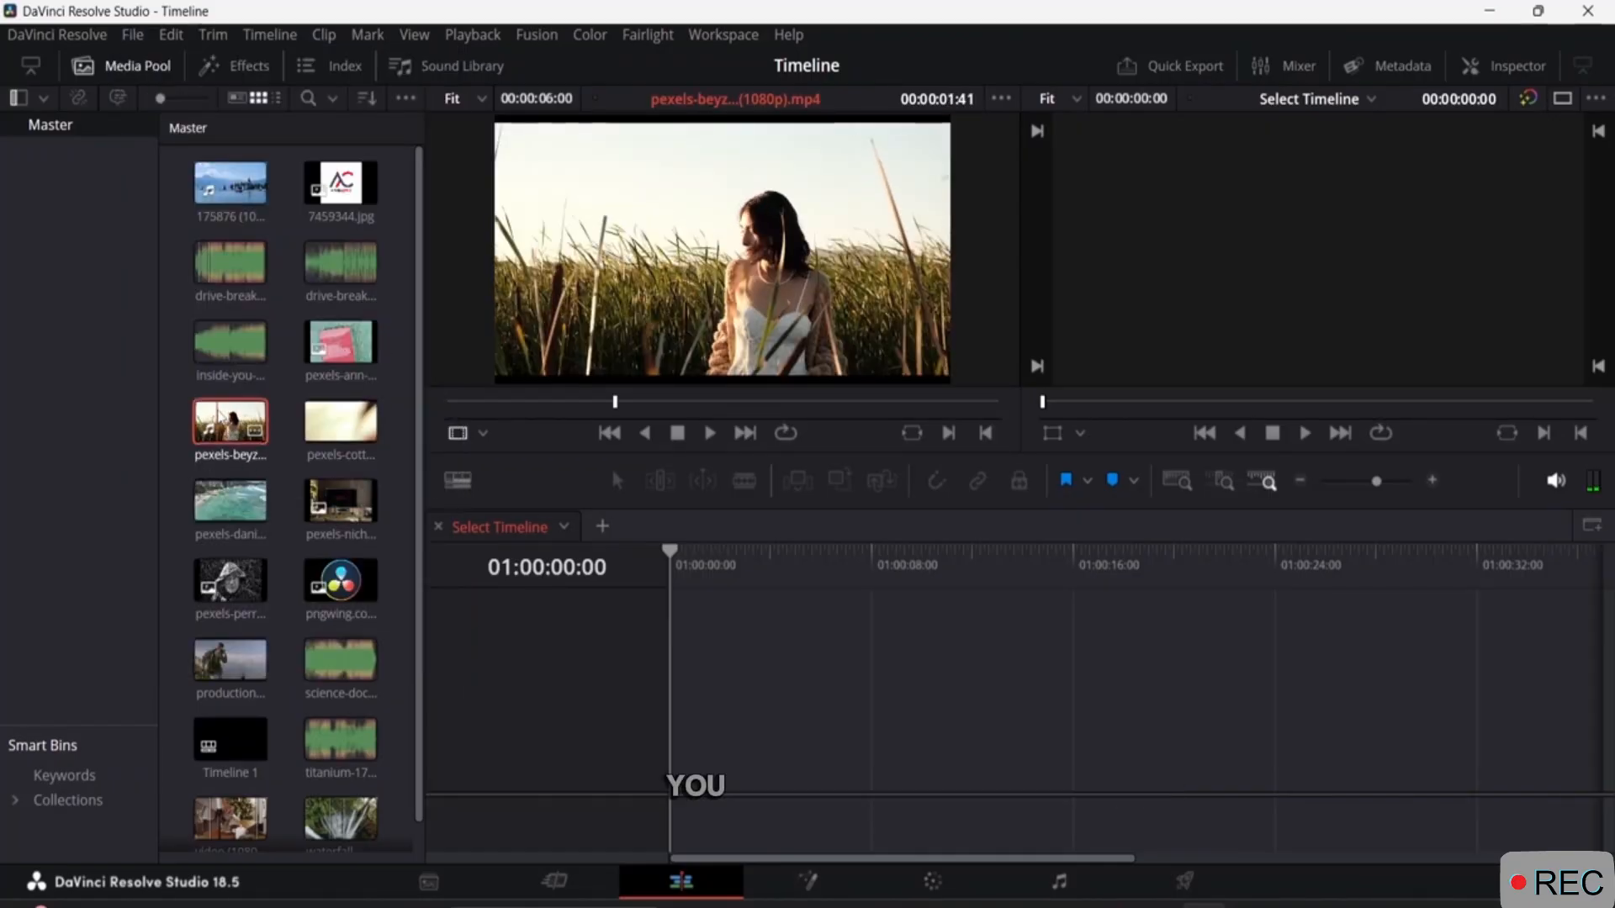
drag(218, 425, 679, 729)
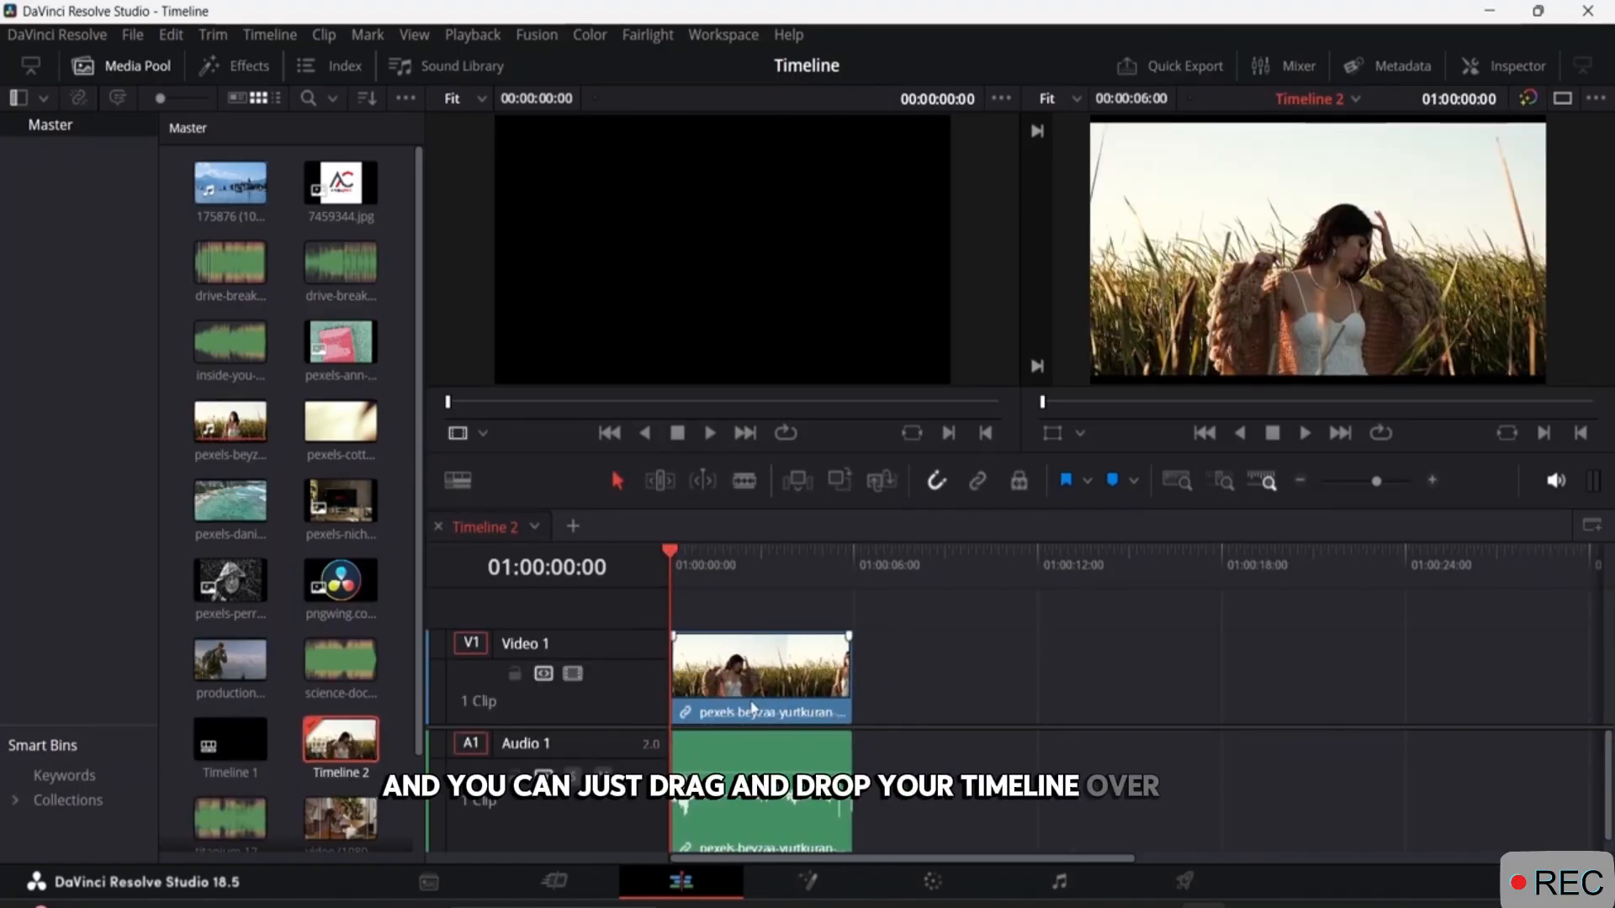
key(space)
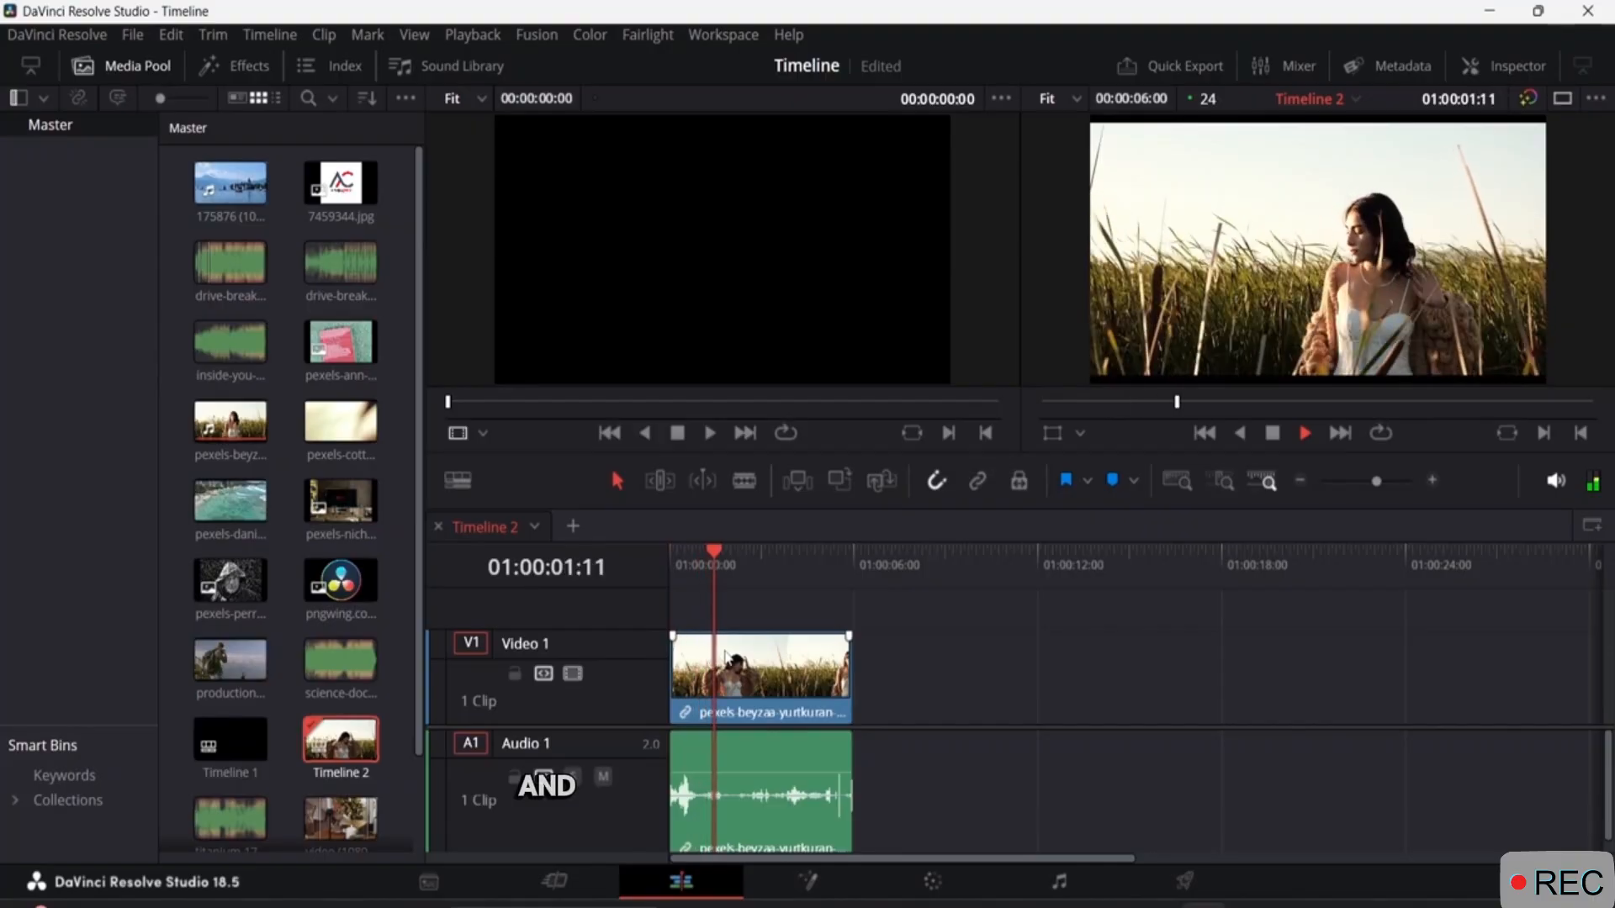
key(space)
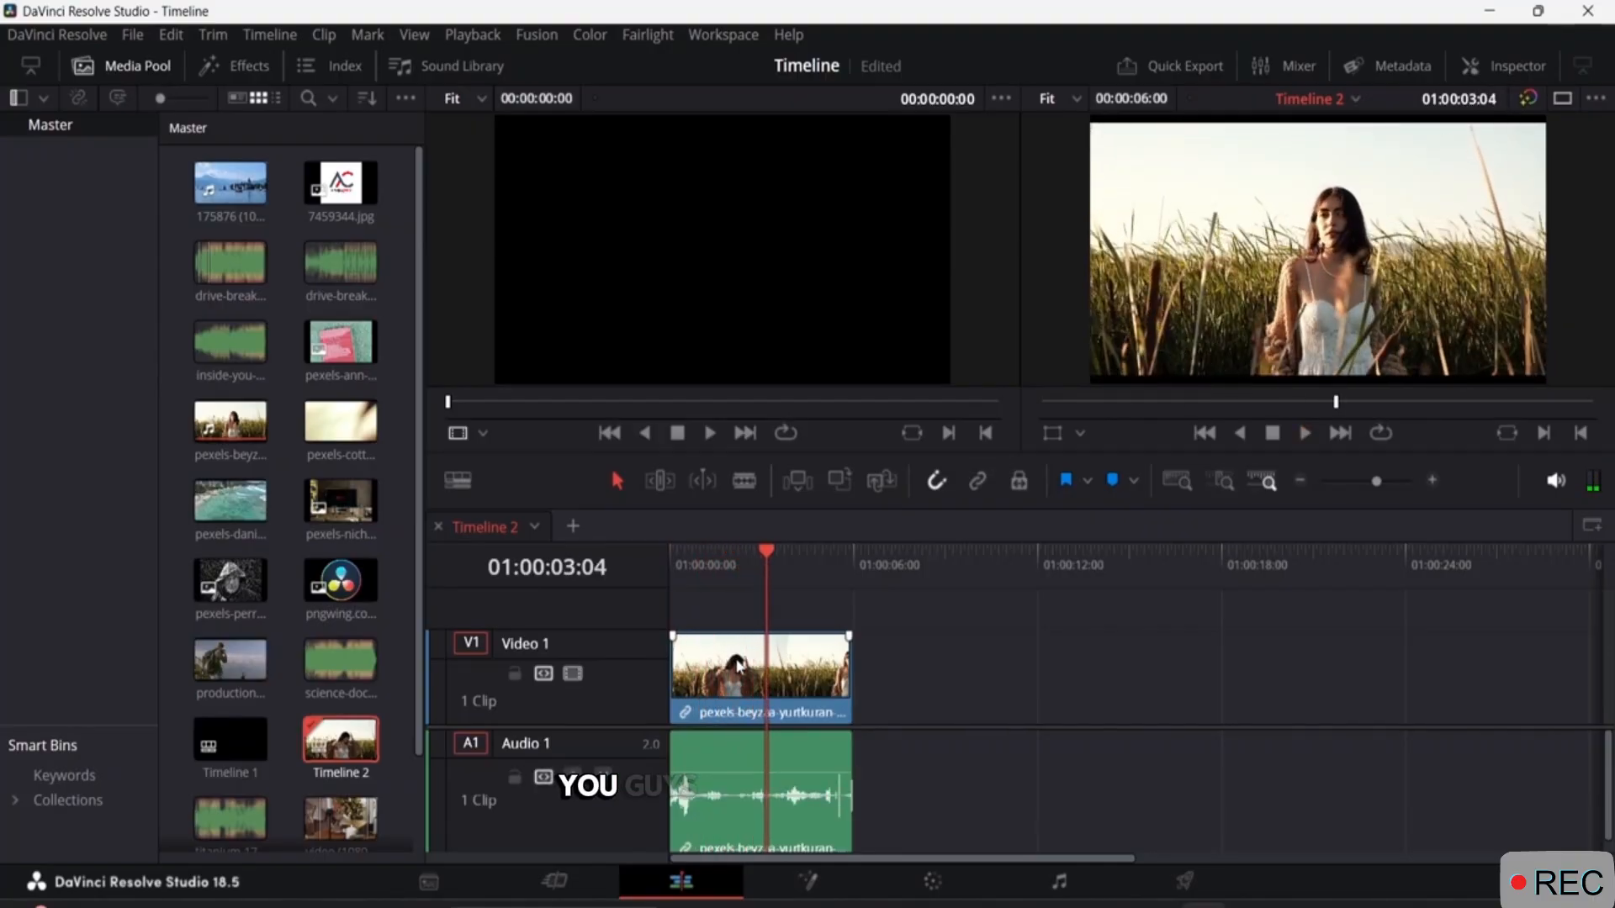
Split the video clip with the Blade tool at 01:00:00:19 and at about 2, 3.8 and 4.9 seconds.
click(1176, 480)
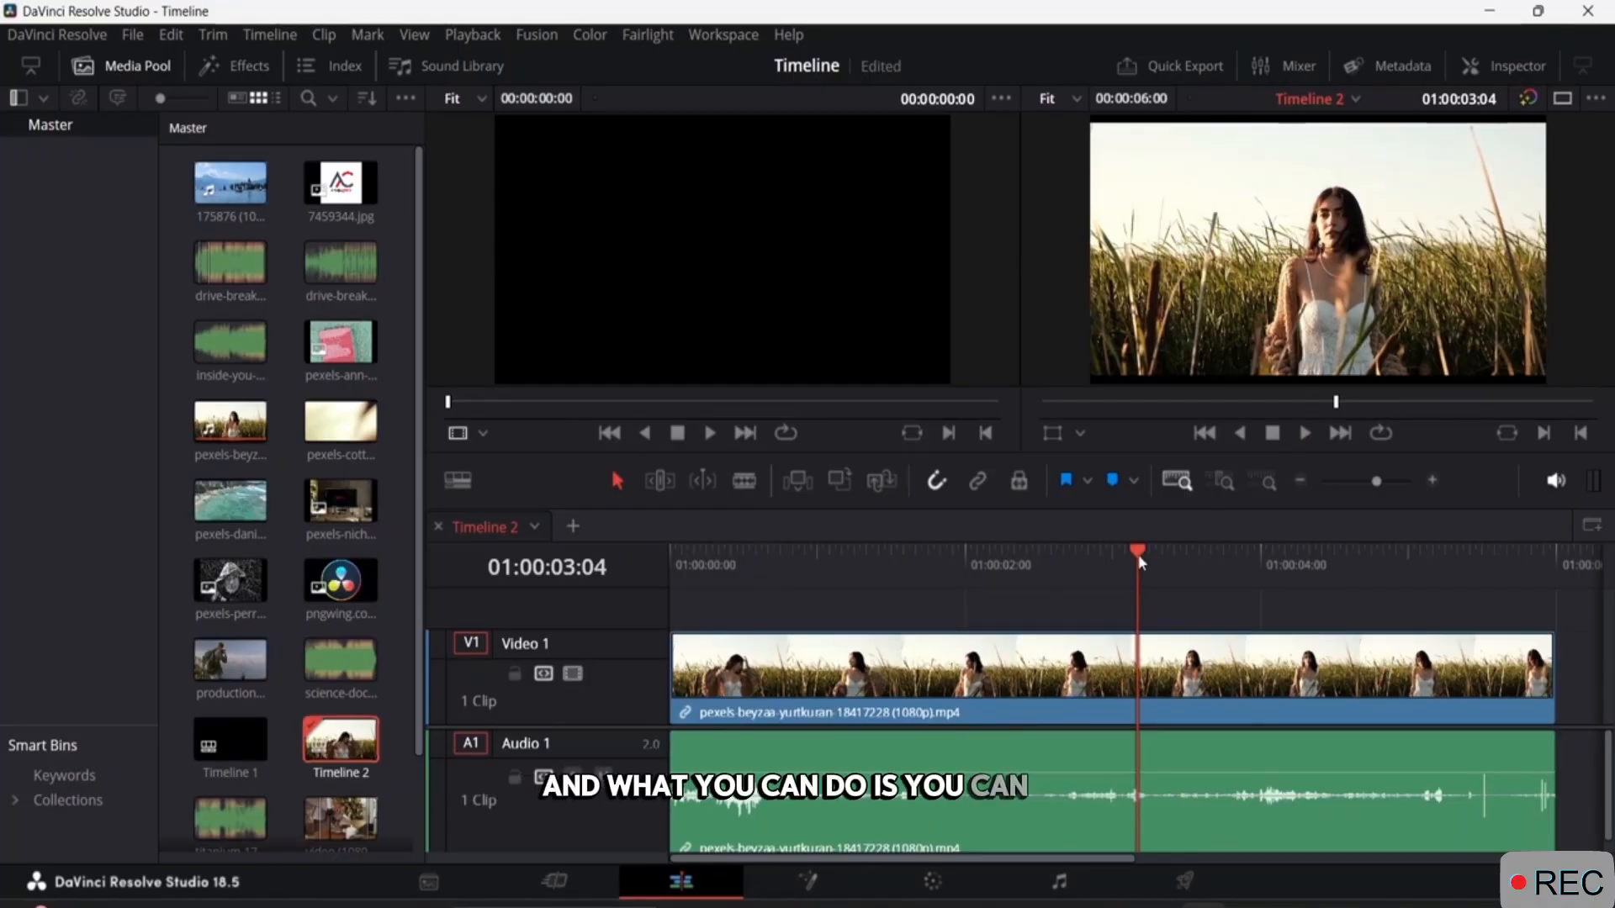
drag(1141, 562, 787, 557)
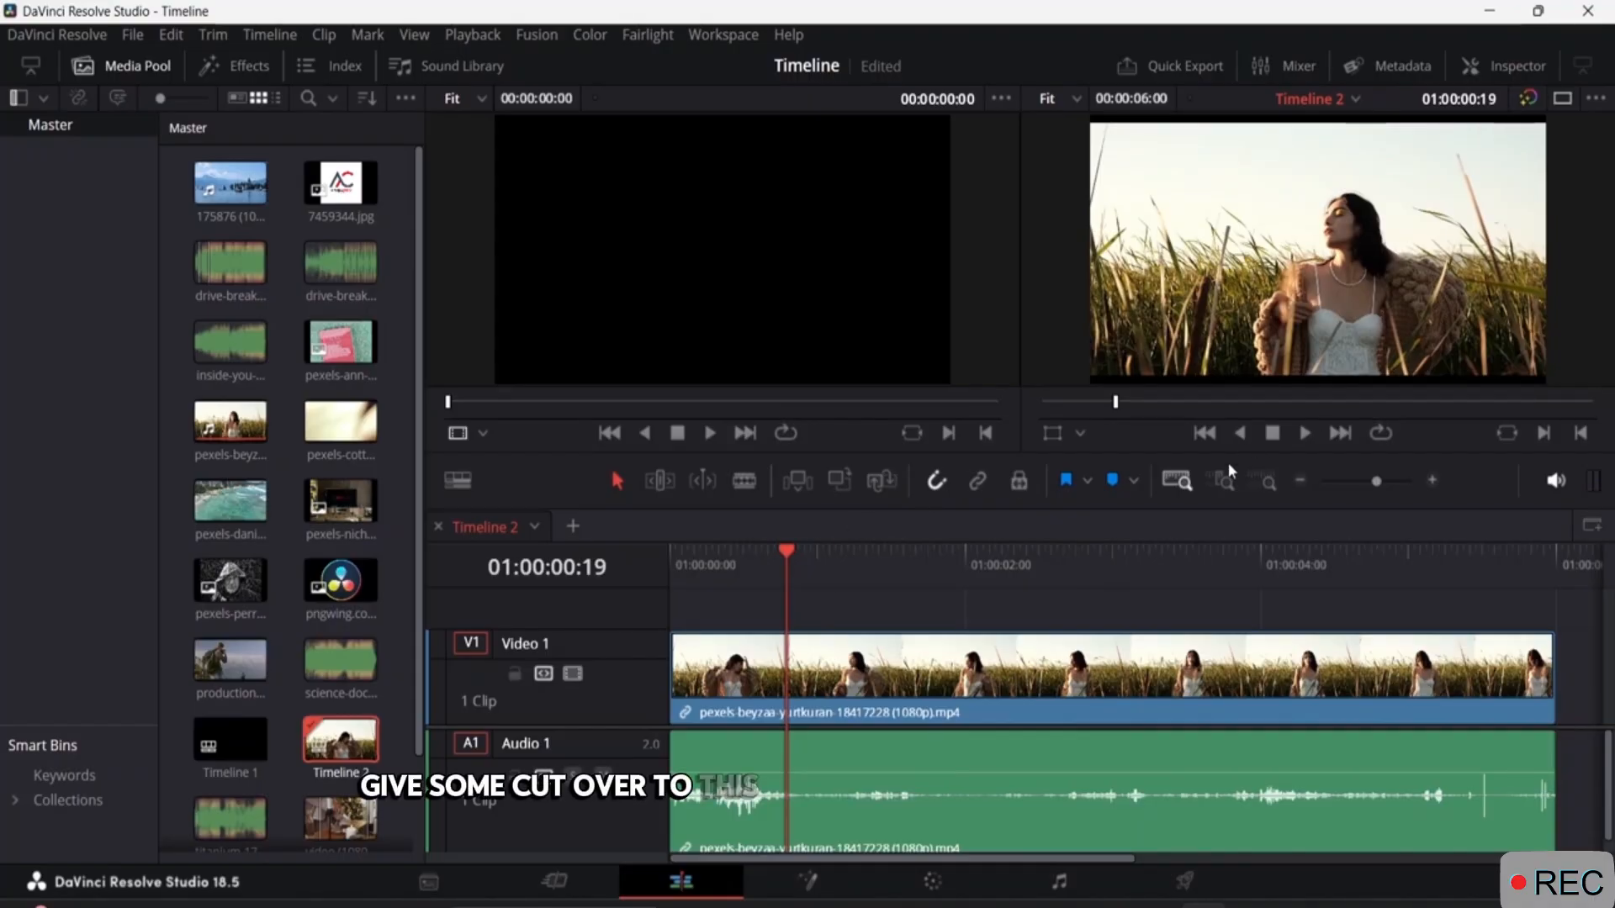
click(744, 480)
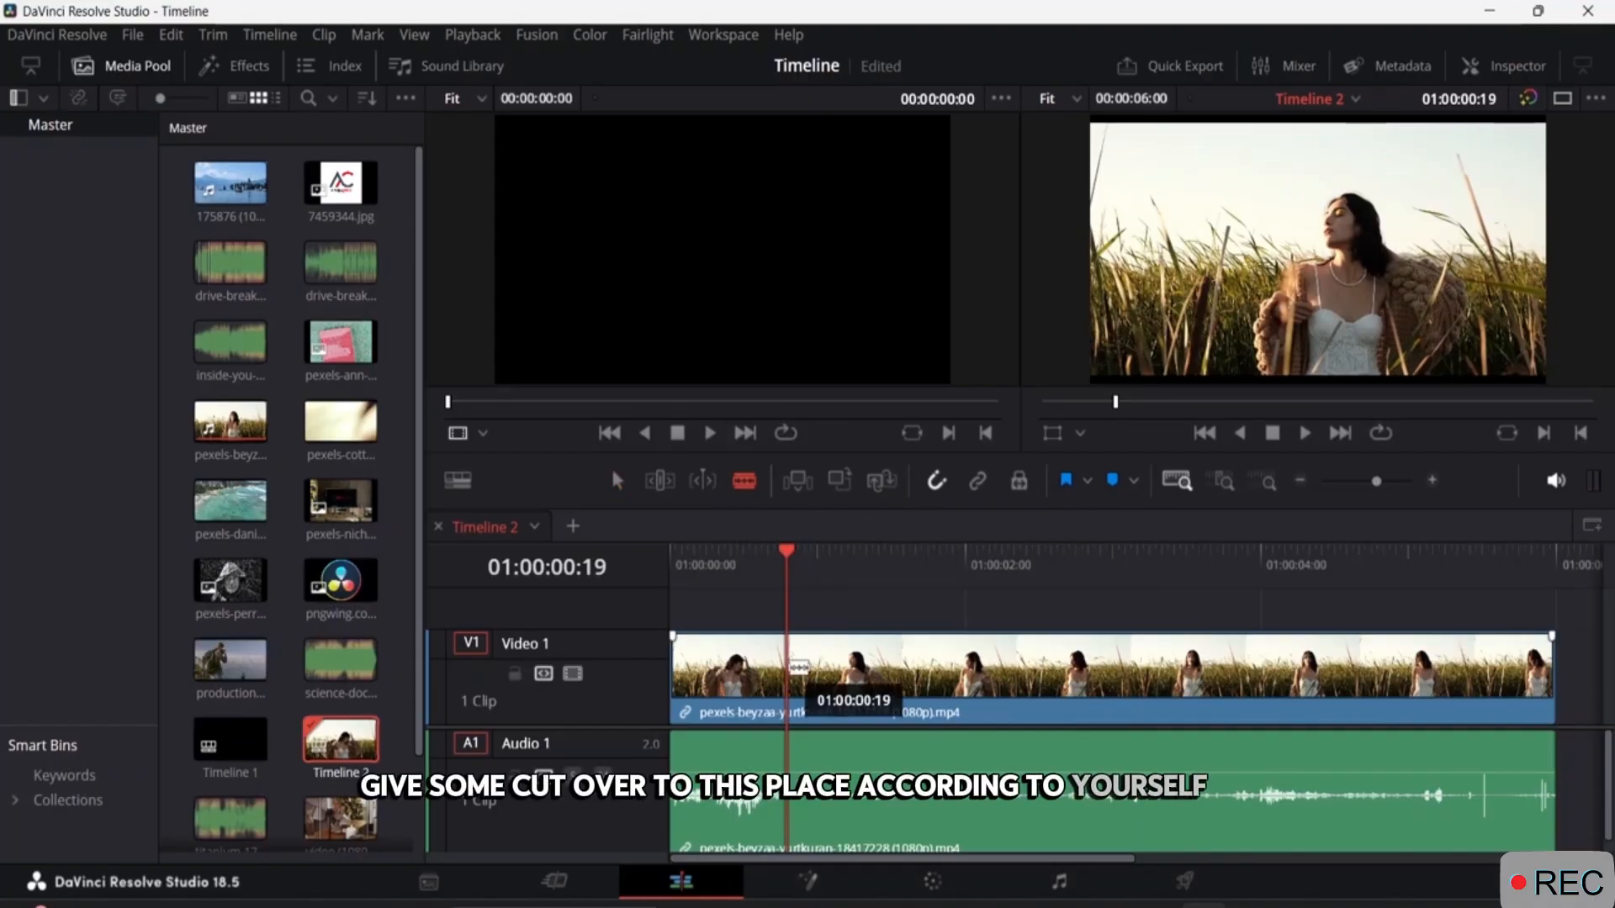
click(799, 674)
click(973, 673)
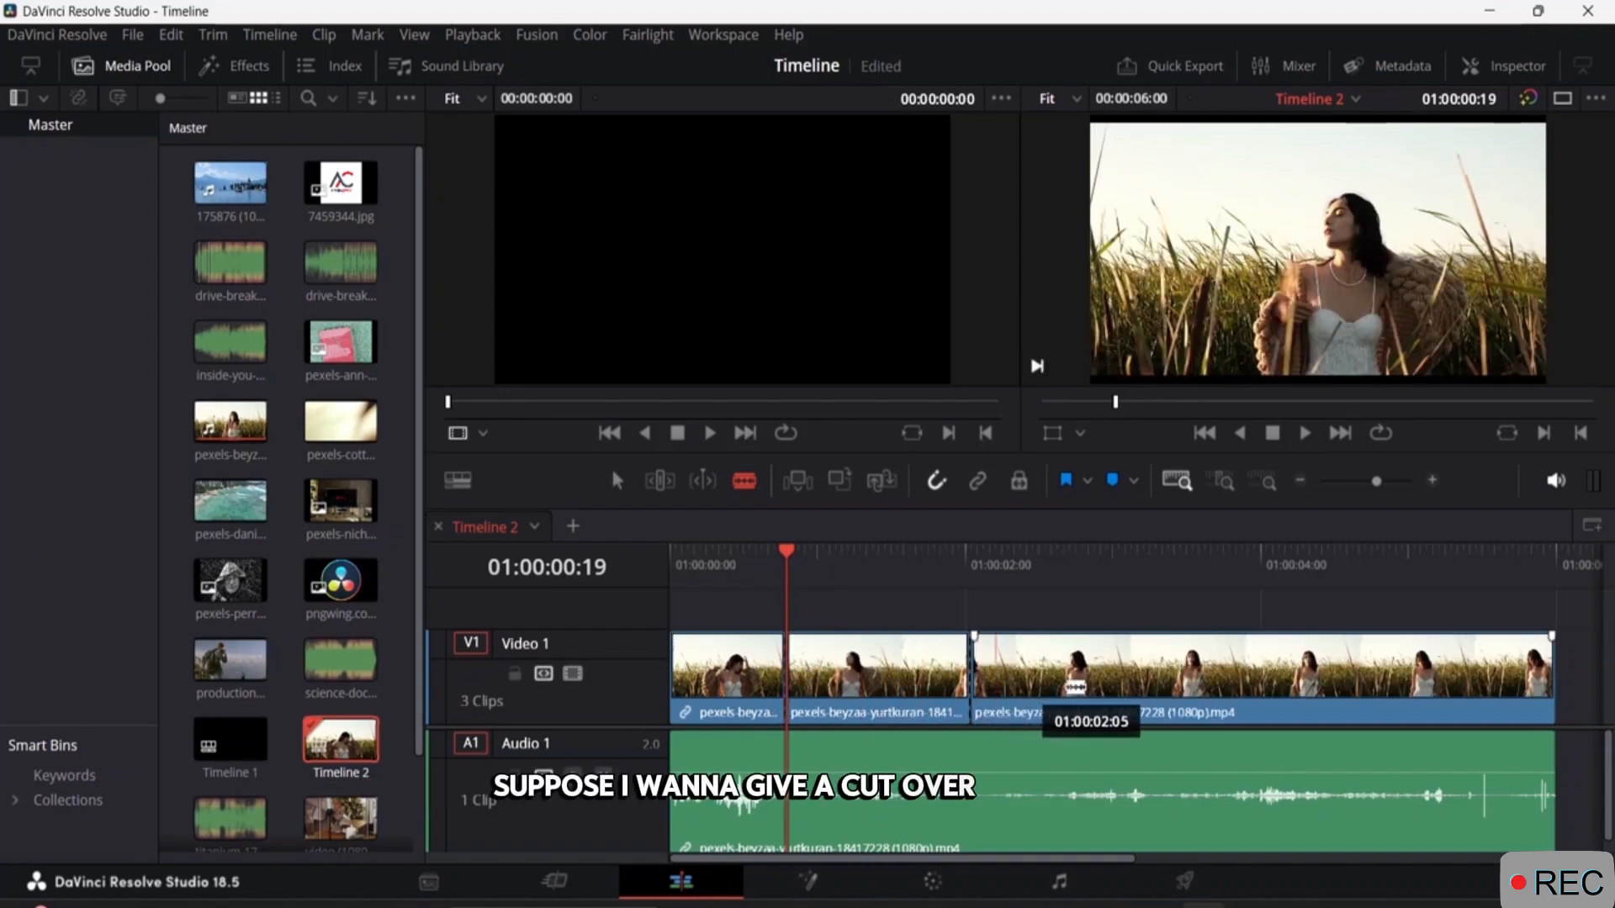
click(1236, 673)
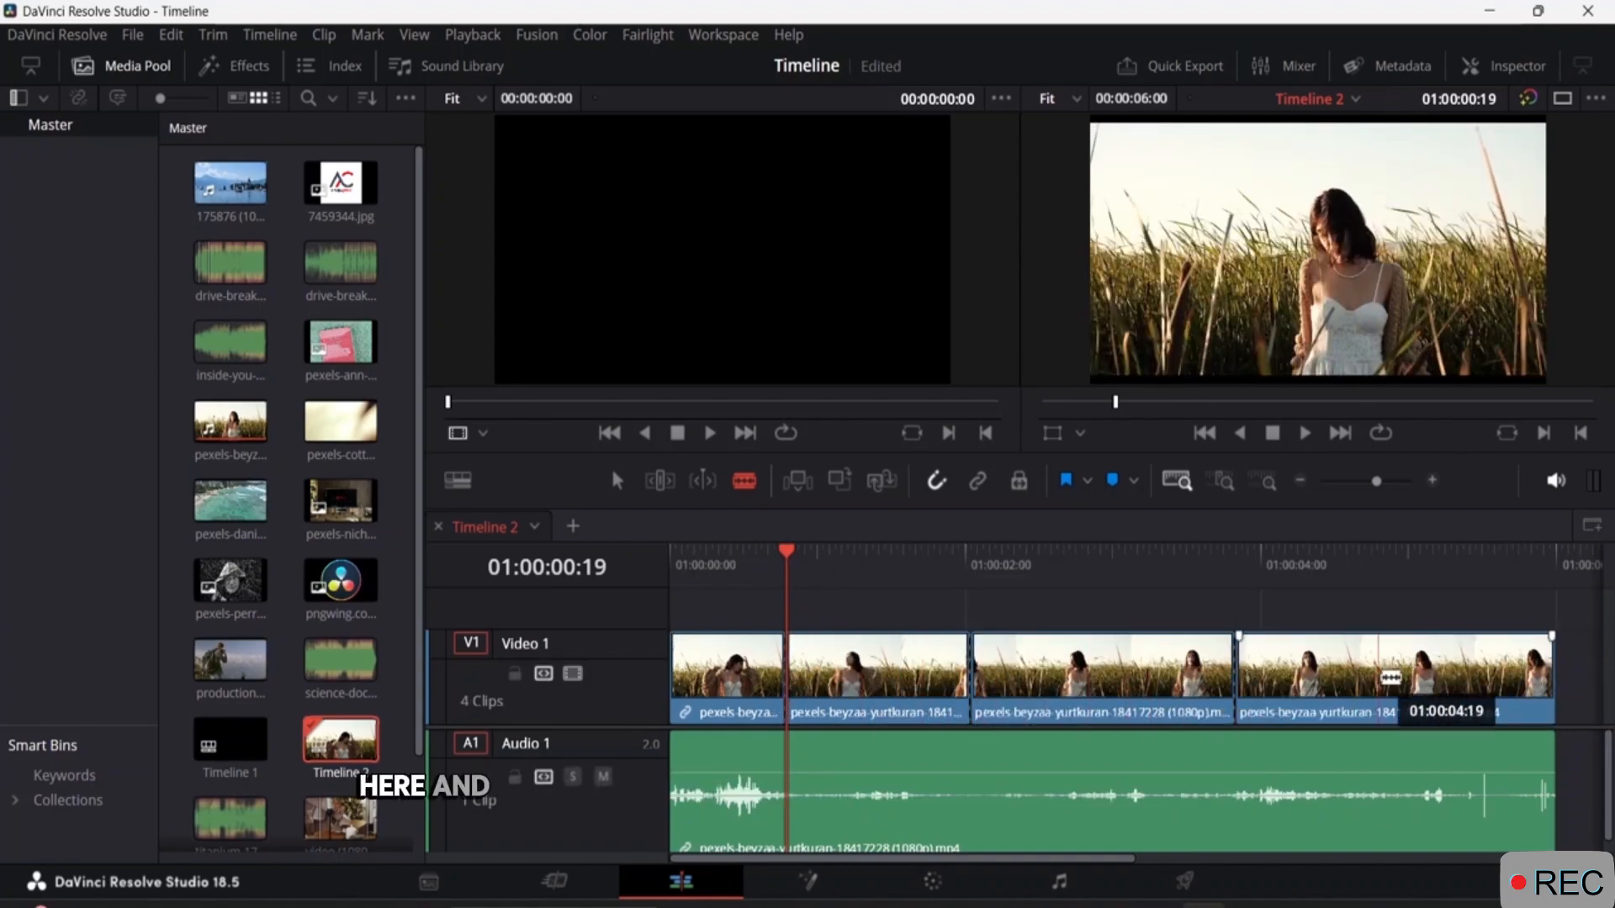
click(1398, 677)
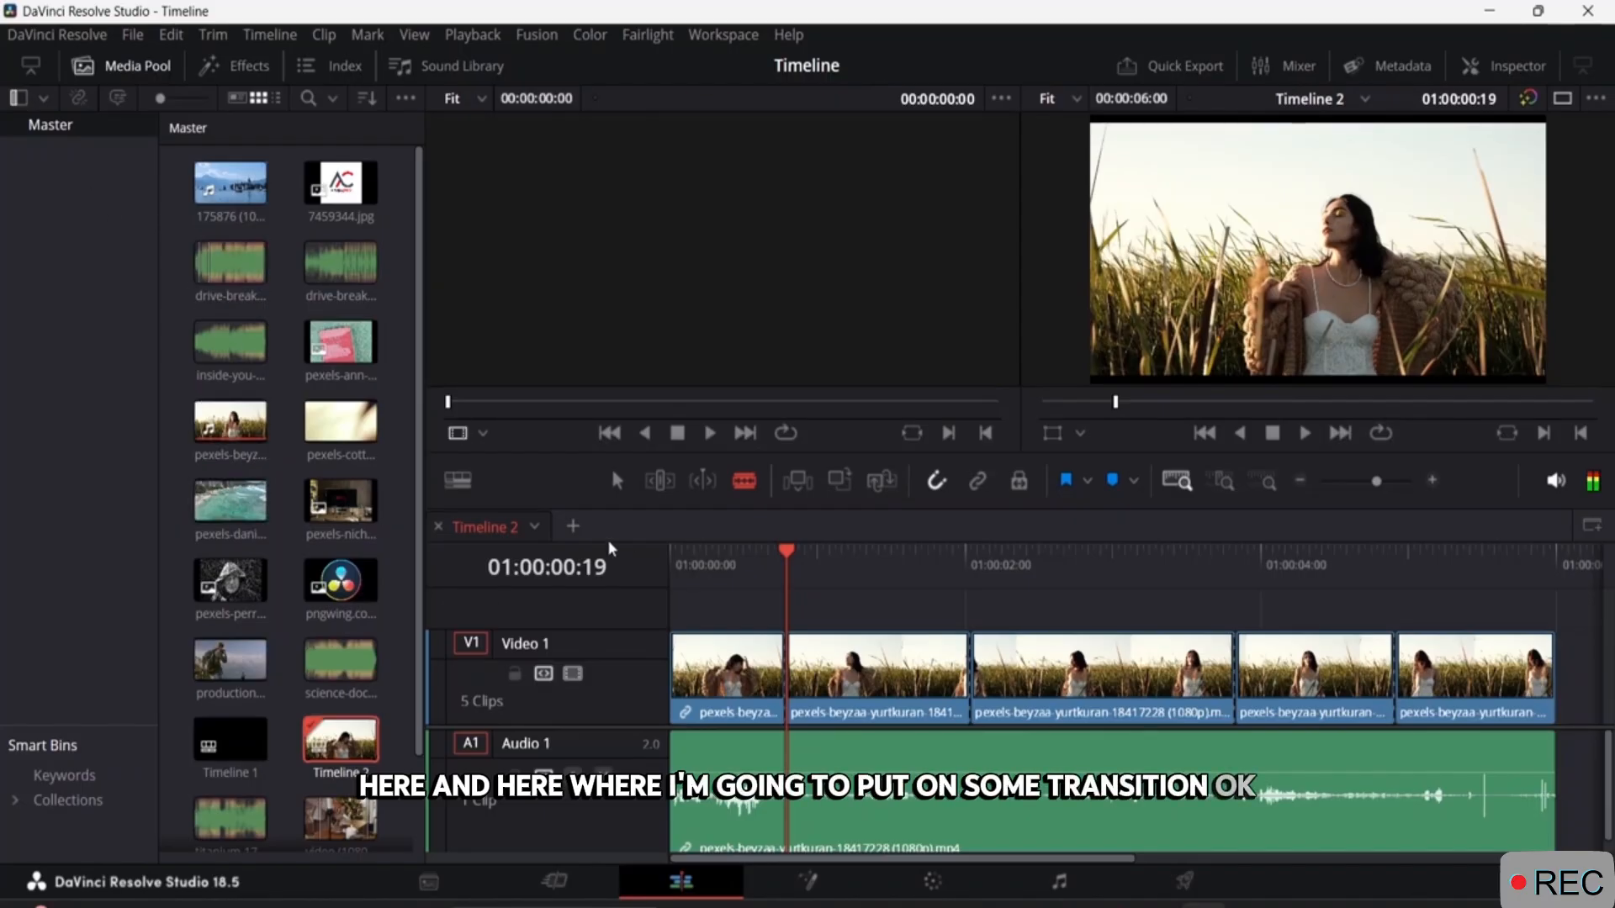
key(a)
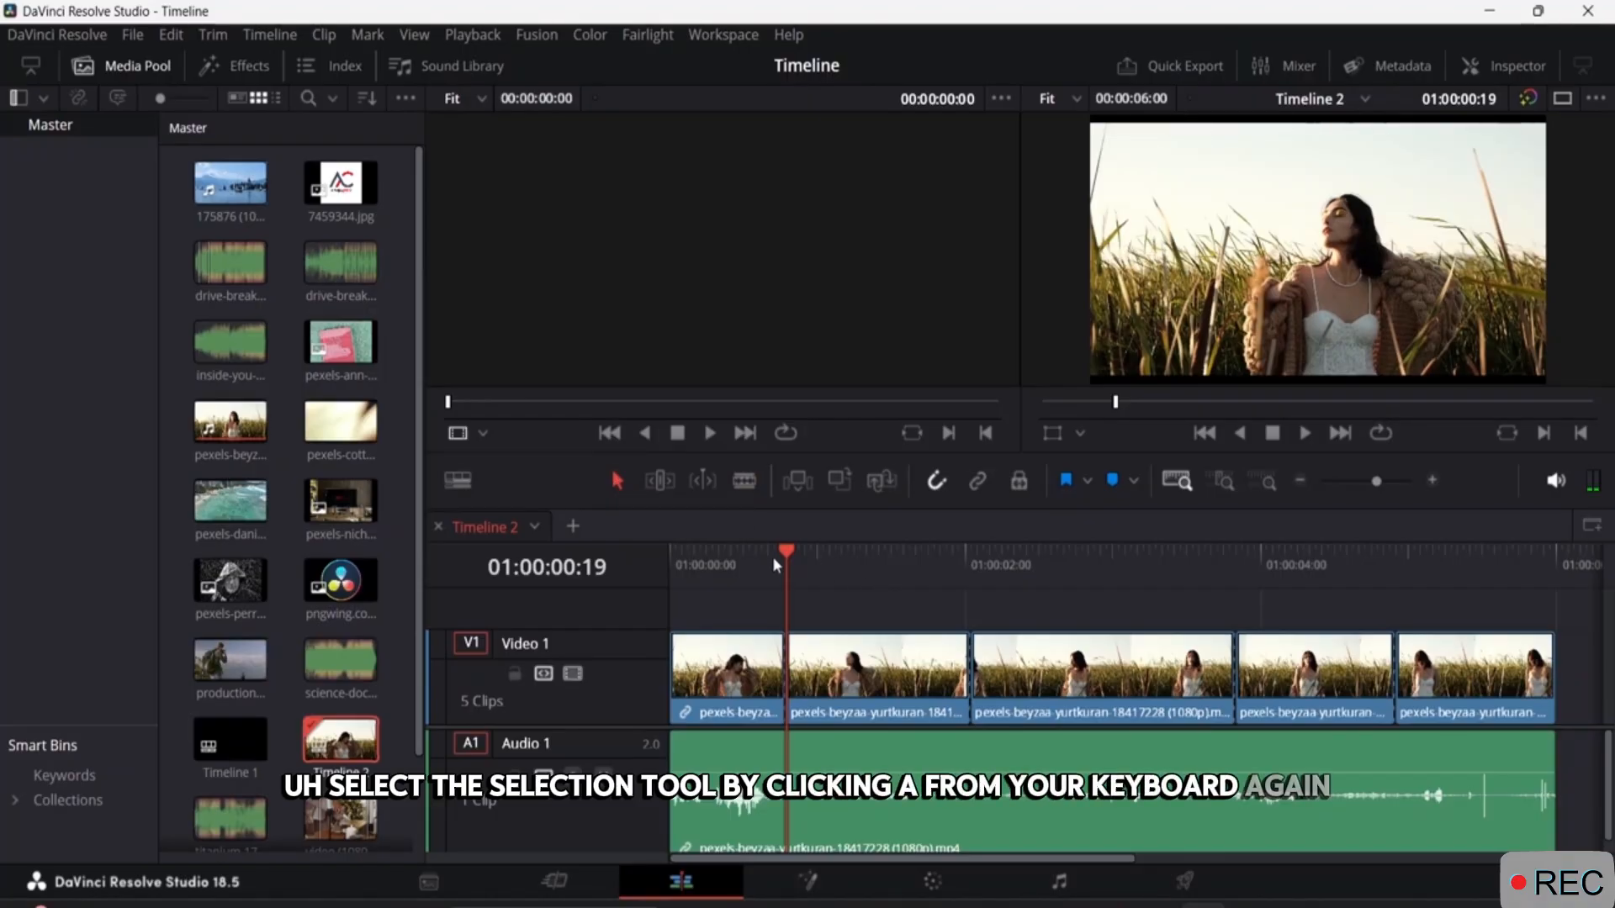
Move the playhead to 01:00:00:04 and display the video transitions in the effects library.
drag(785, 551, 693, 551)
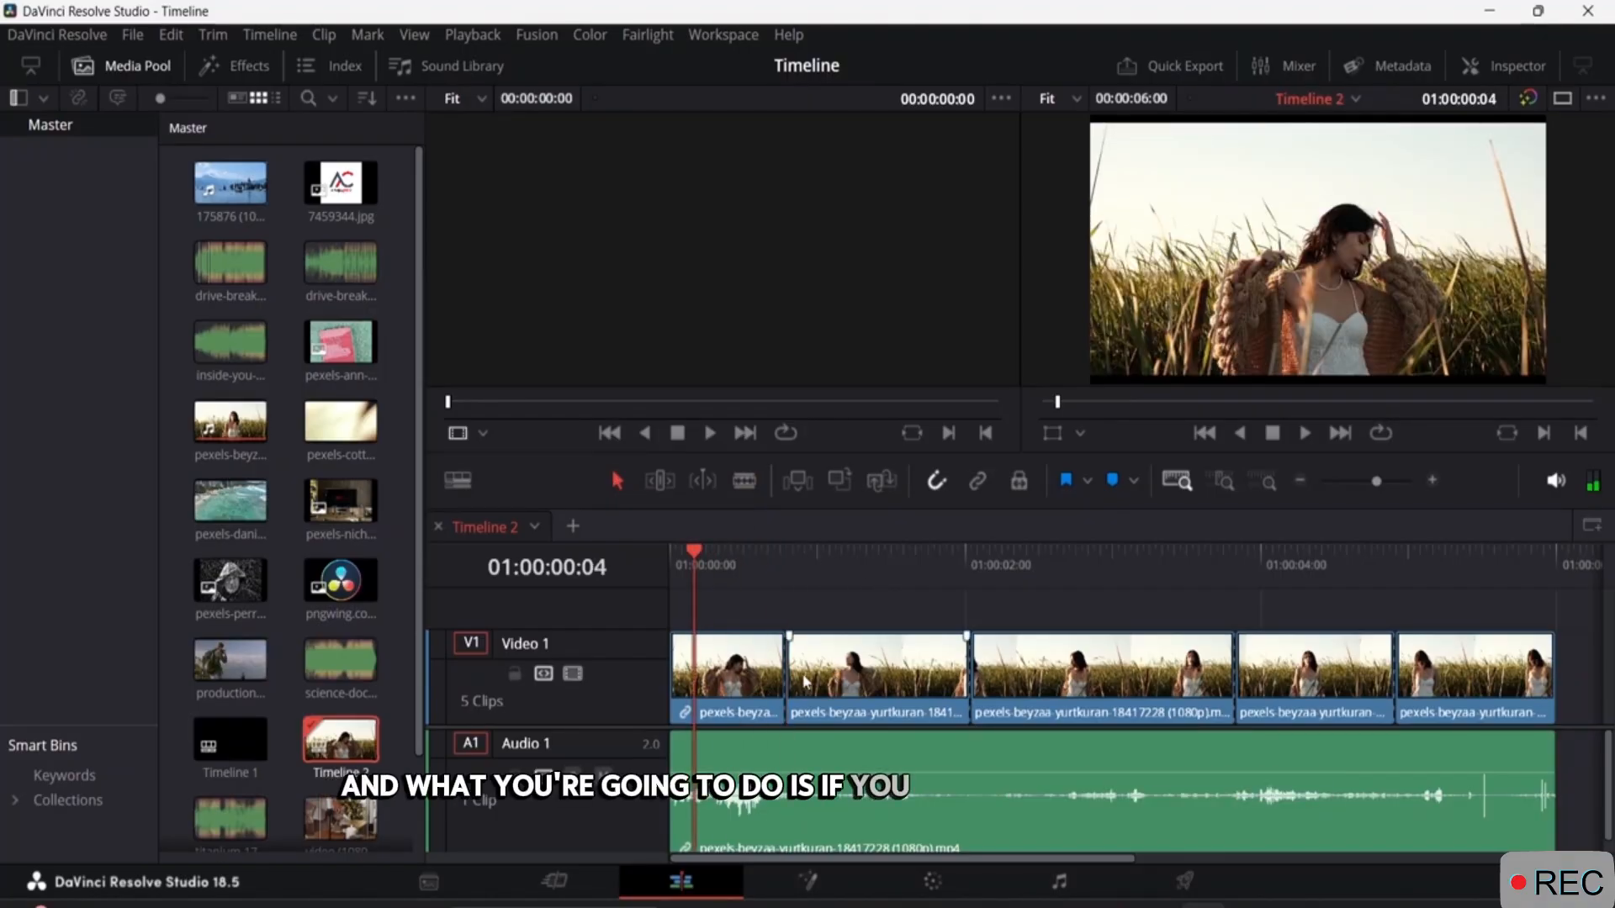
right_click(784, 675)
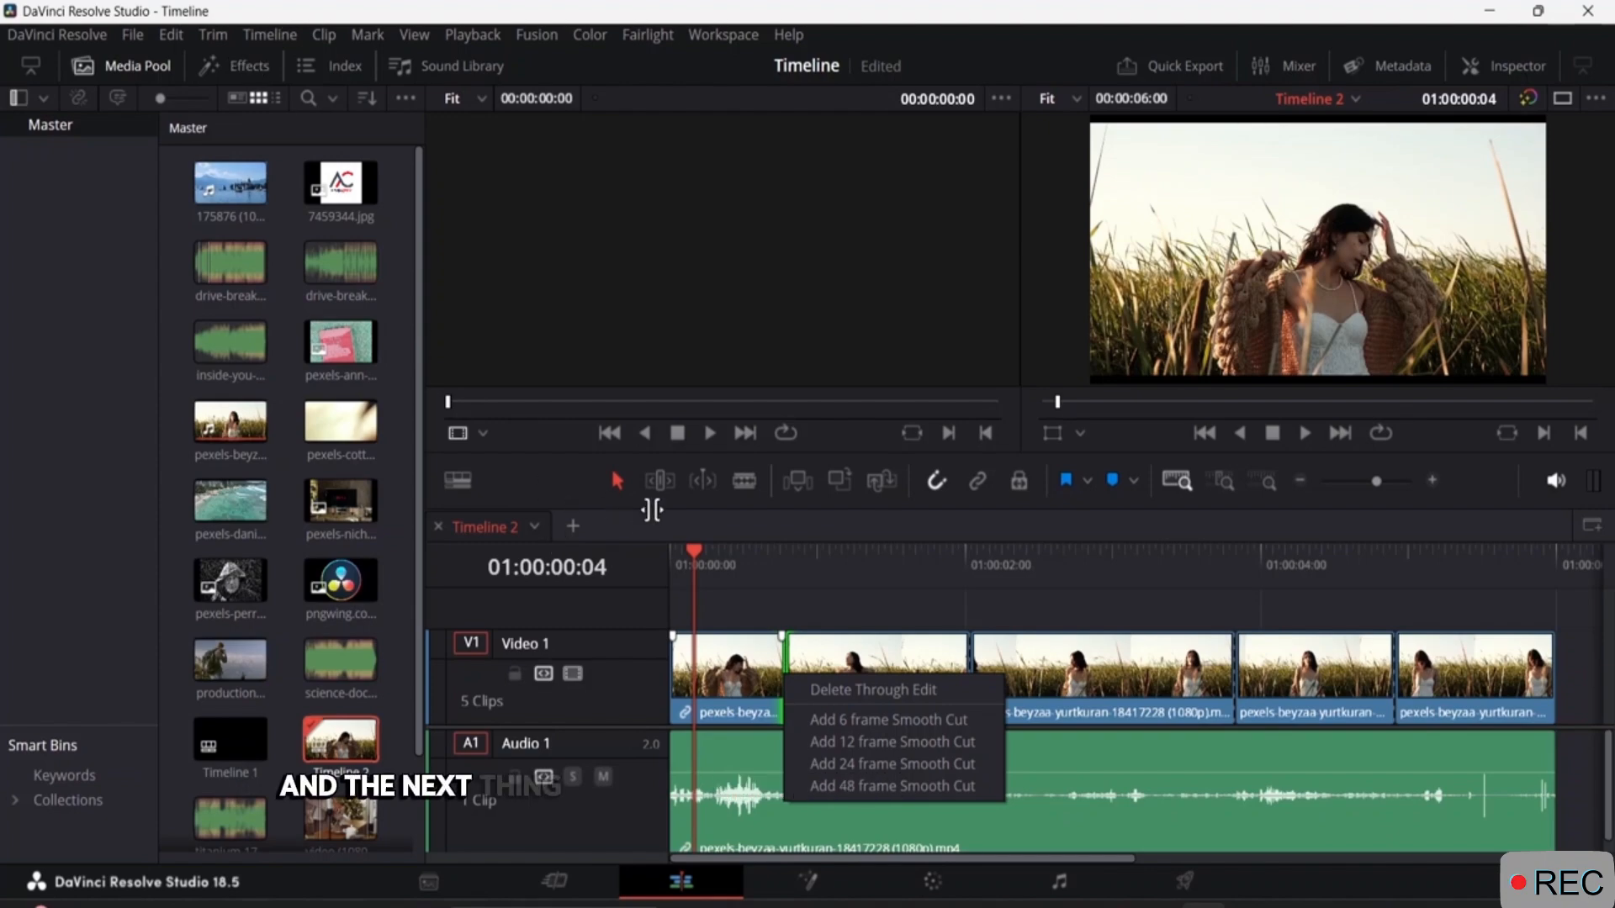
click(247, 71)
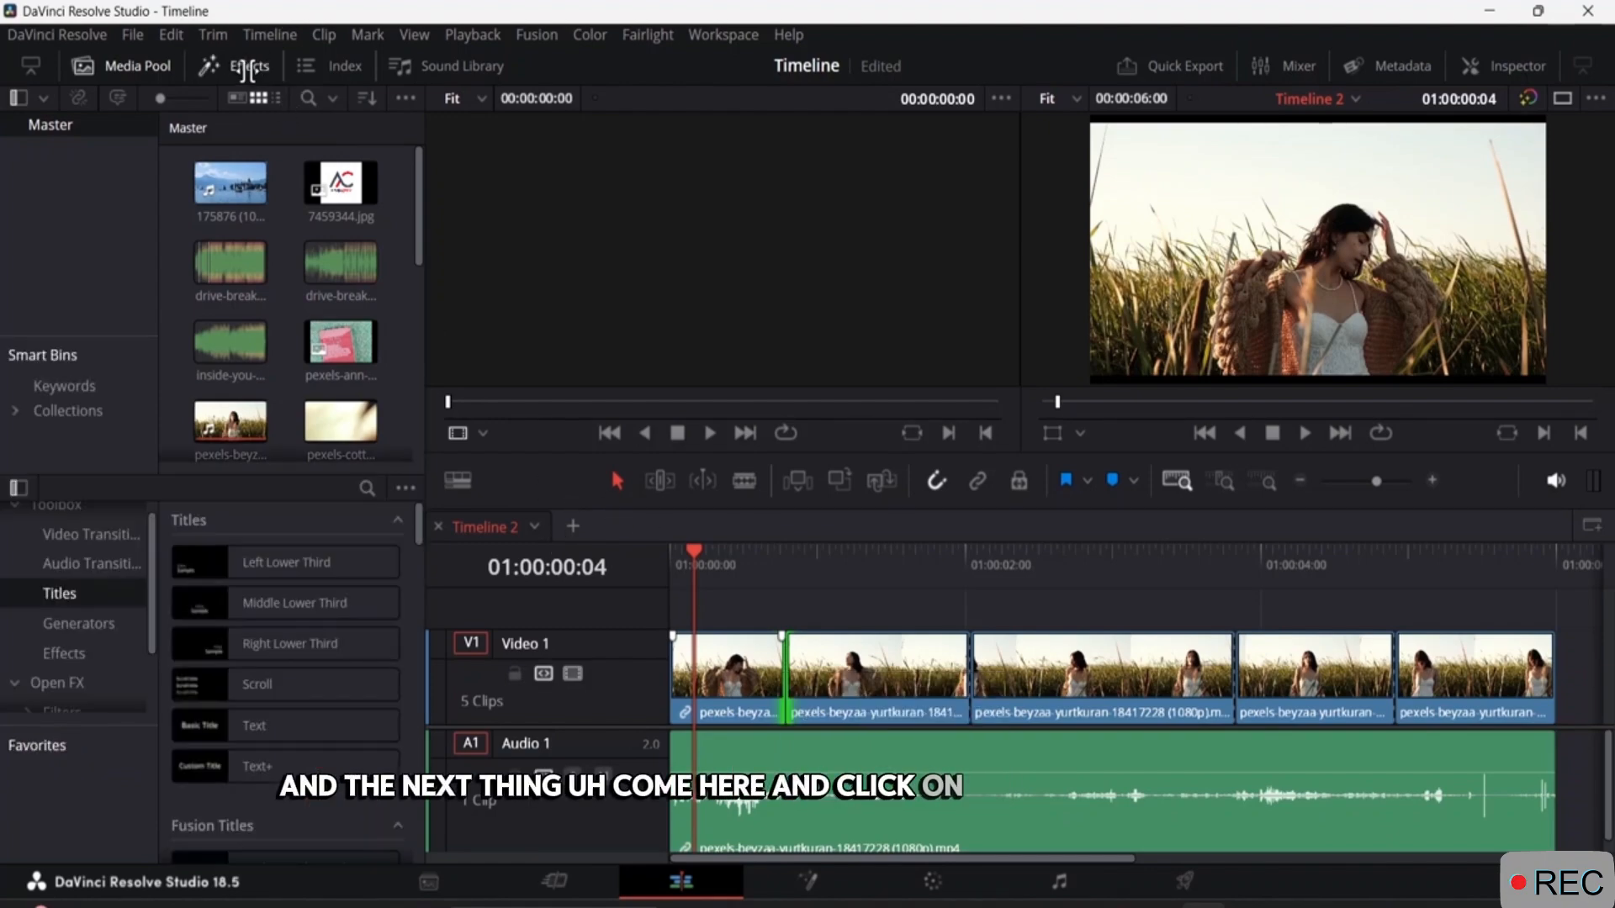
click(265, 633)
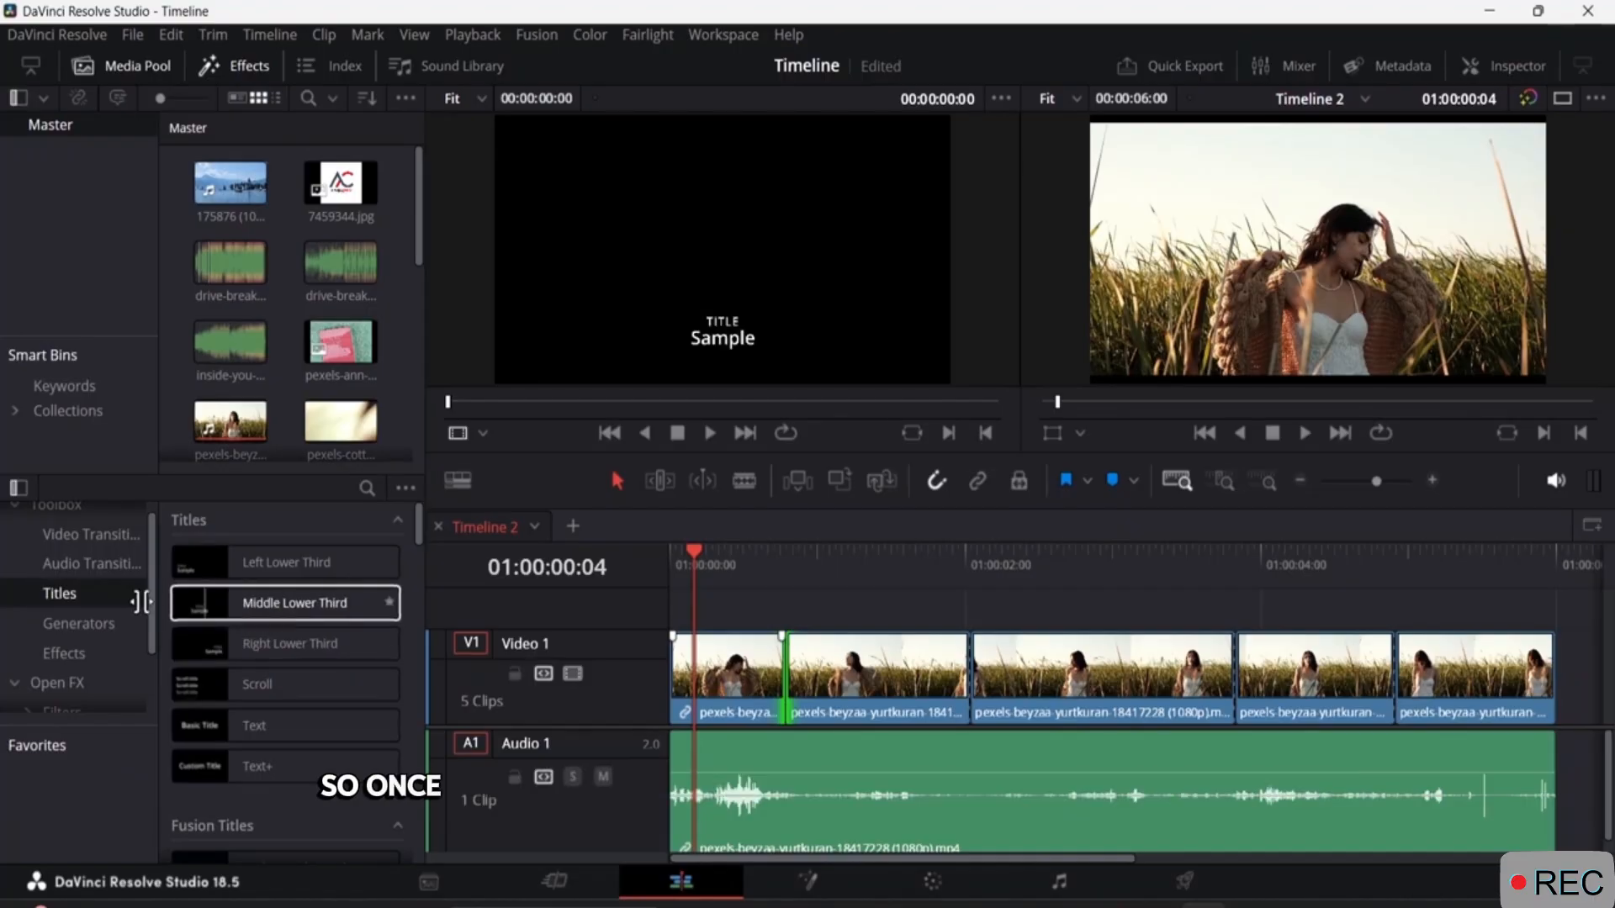
click(84, 536)
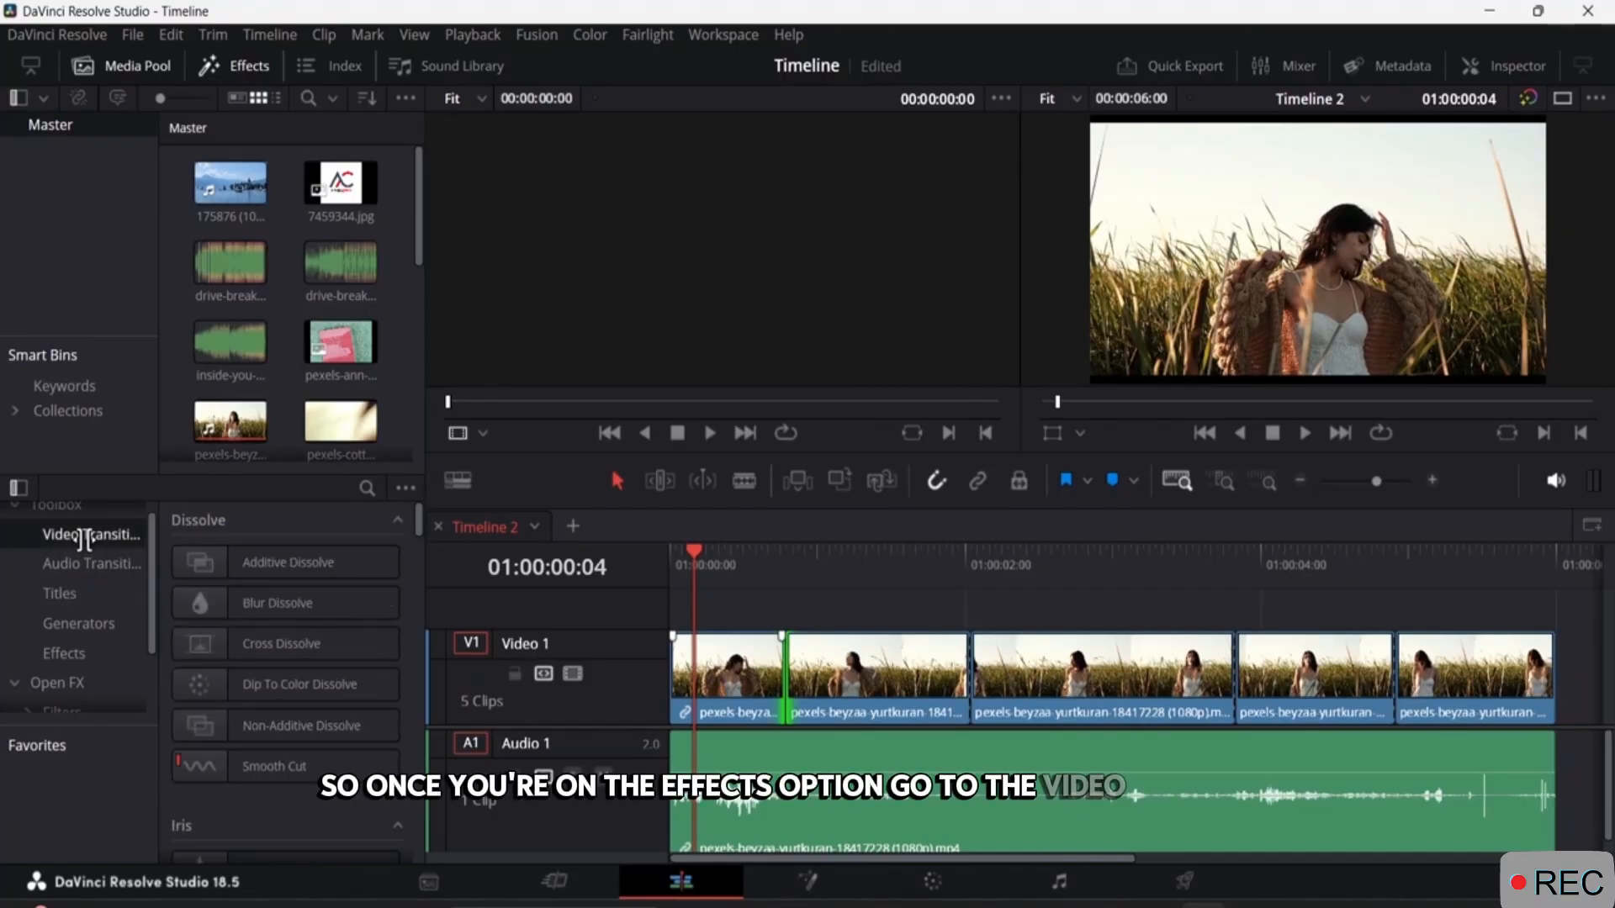
Switch to a single viewer and apply a Blur Dissolve transition to the first cut.
click(243, 602)
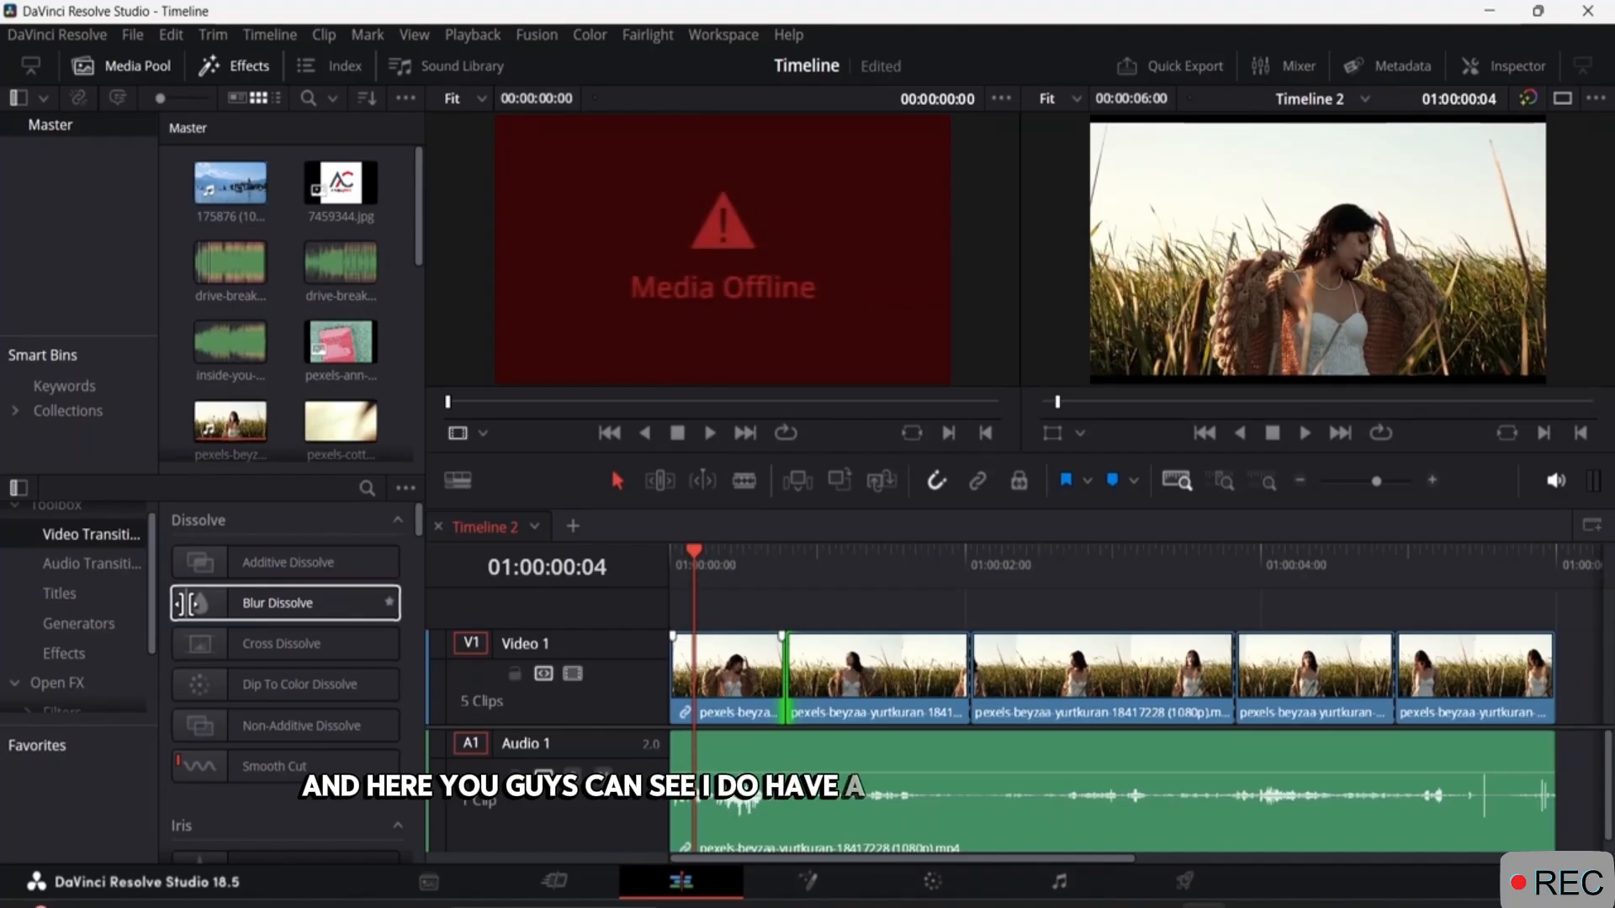
click(187, 604)
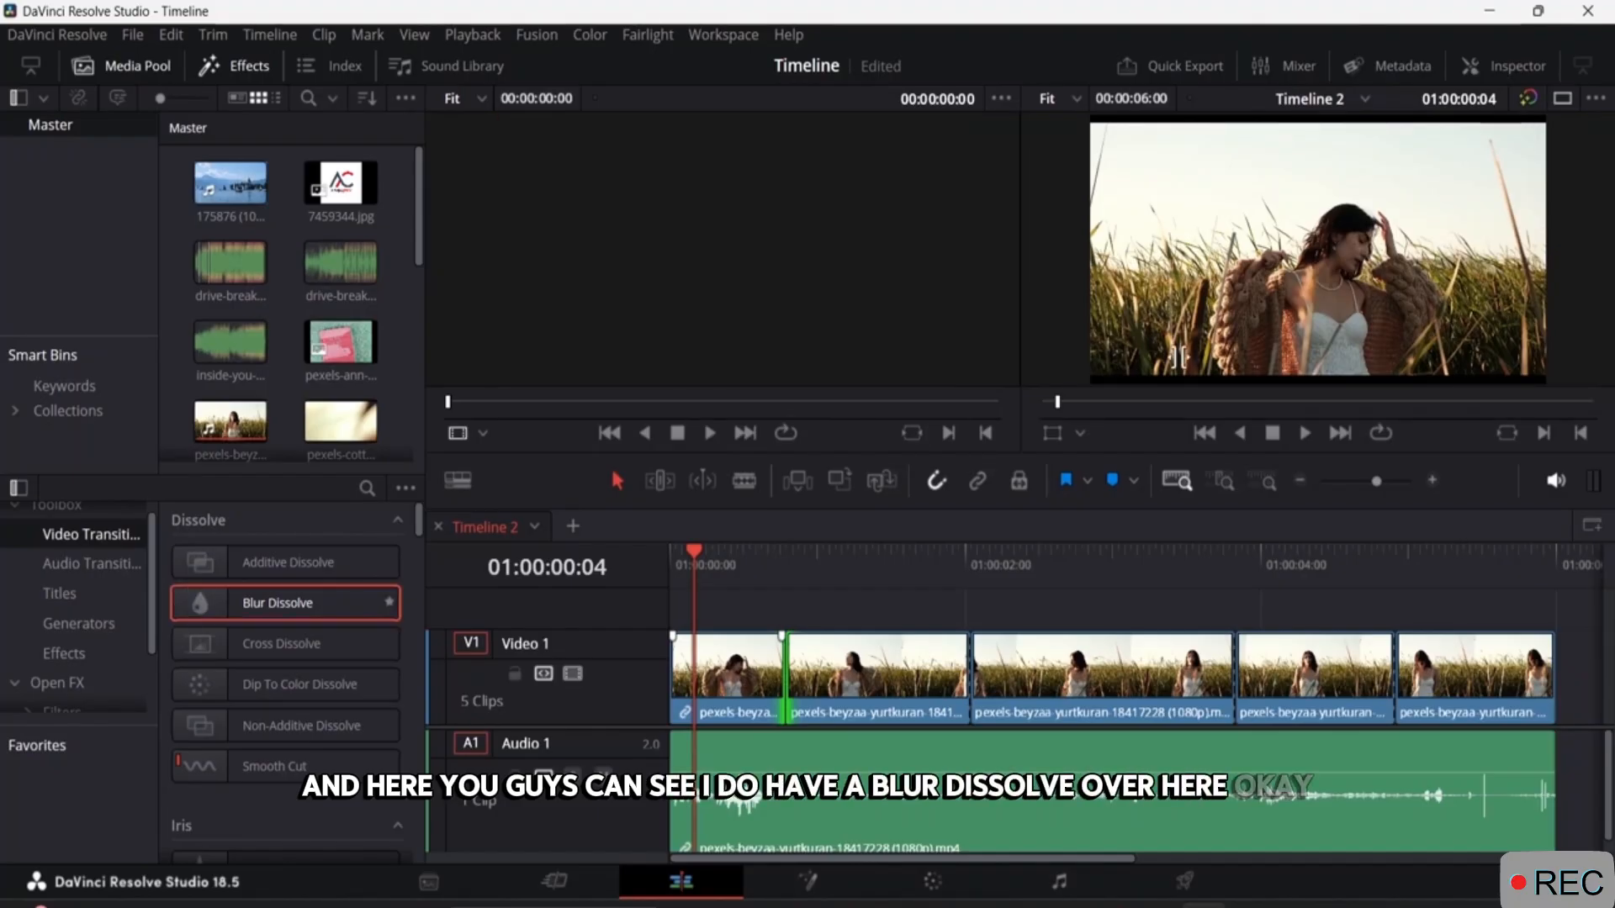
click(1565, 100)
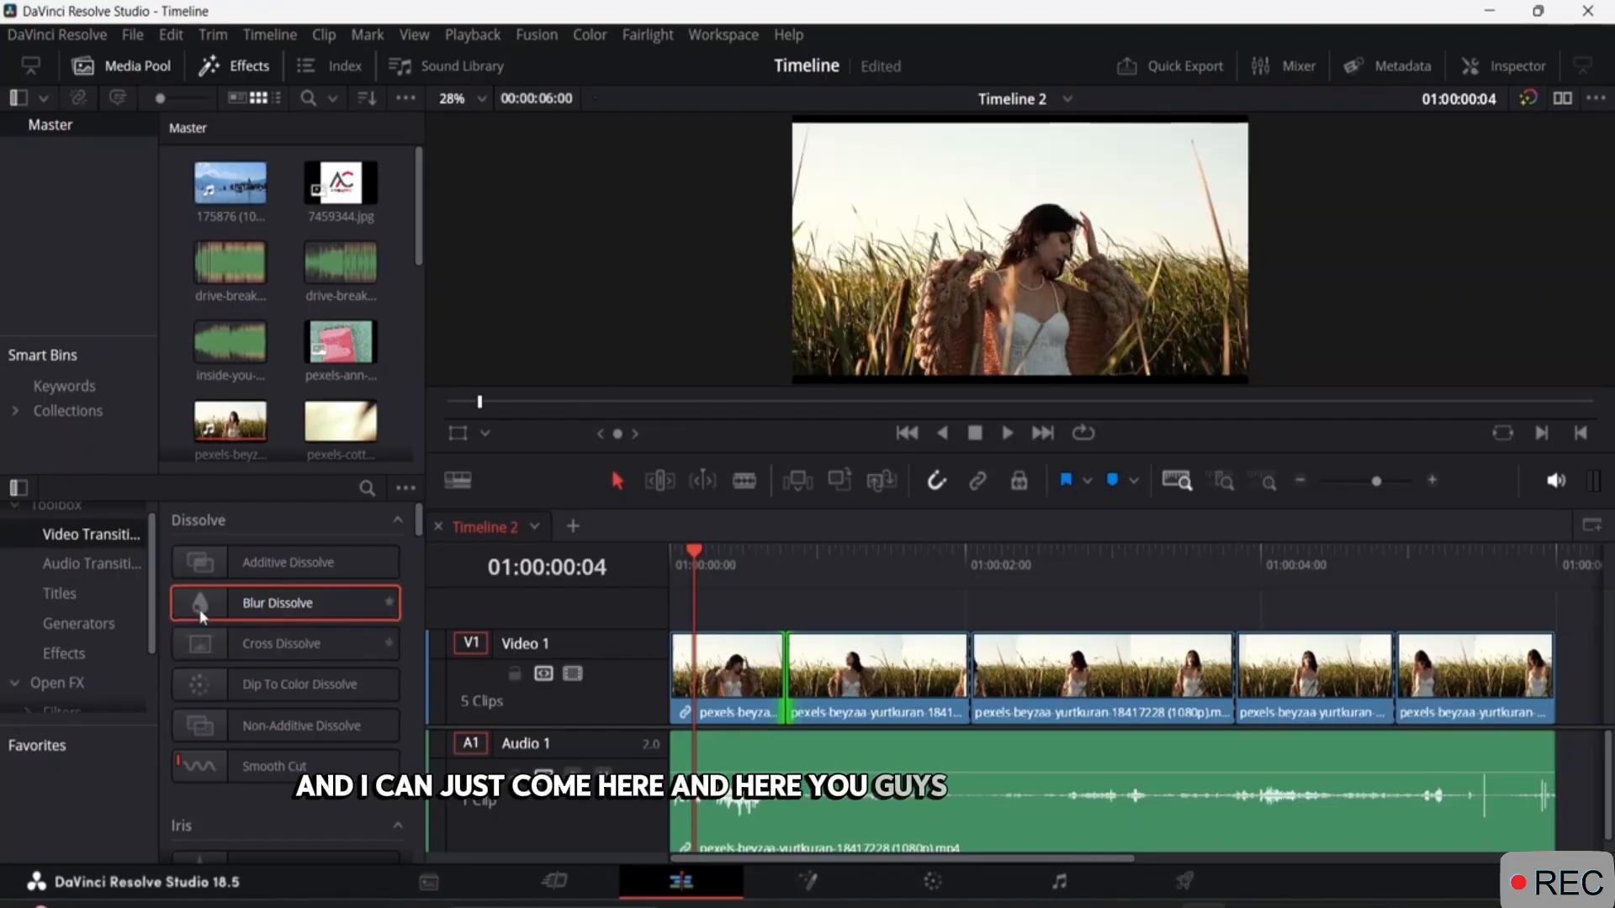
drag(235, 603, 783, 688)
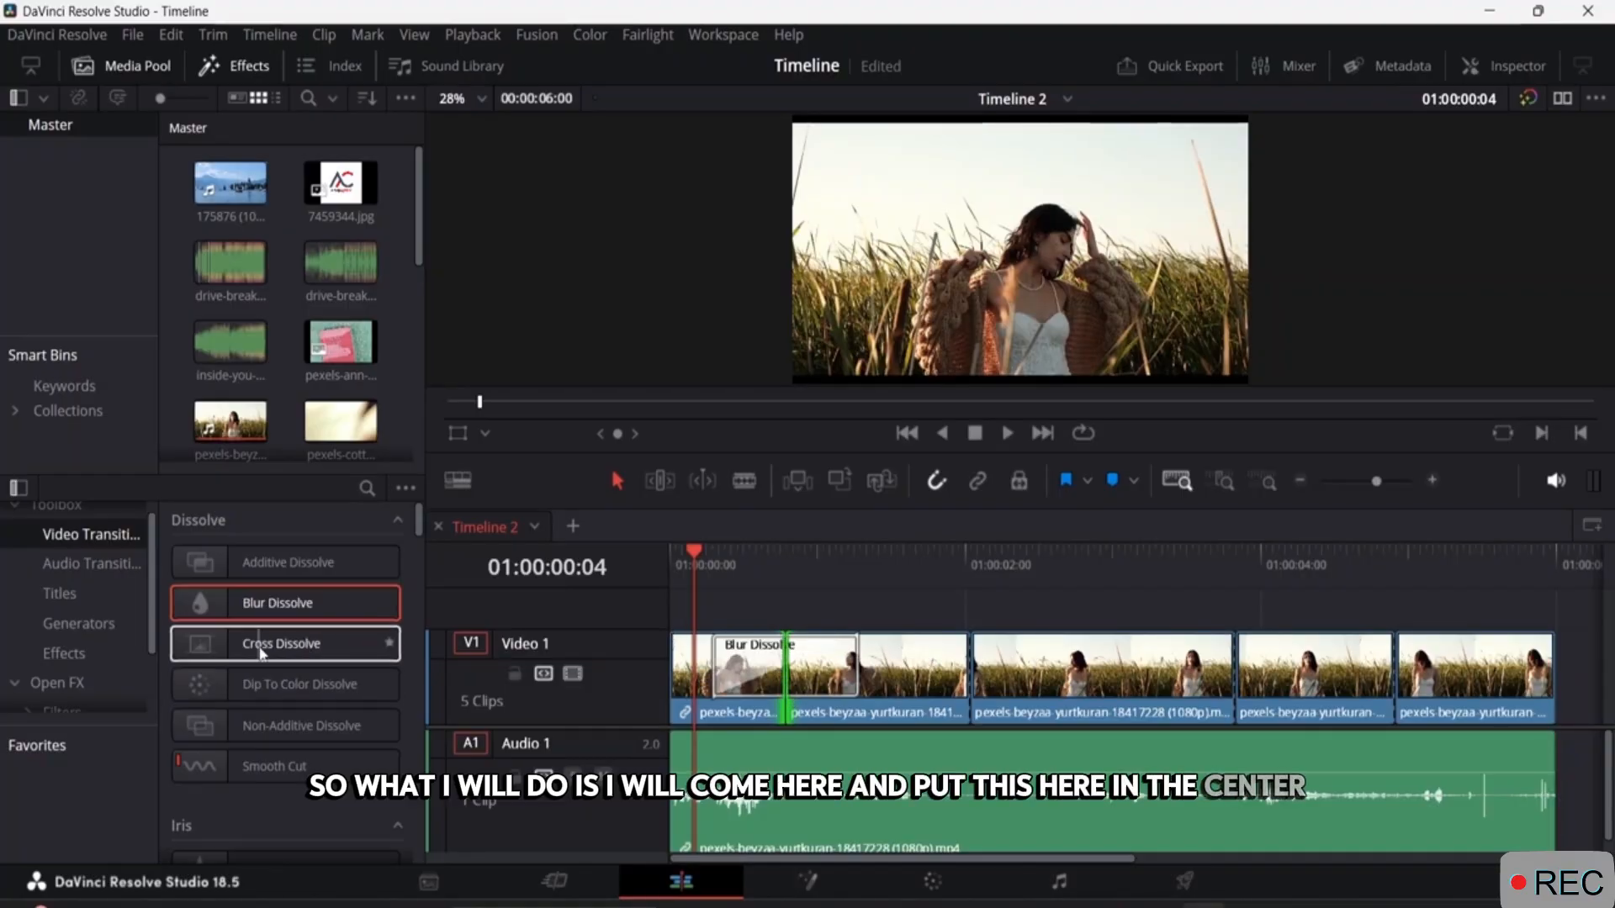
Apply Cross Dissolve to the second cut, Dip To Color Dissolve to the third and Non-Additive Dissolve to the fourth.
click(299, 649)
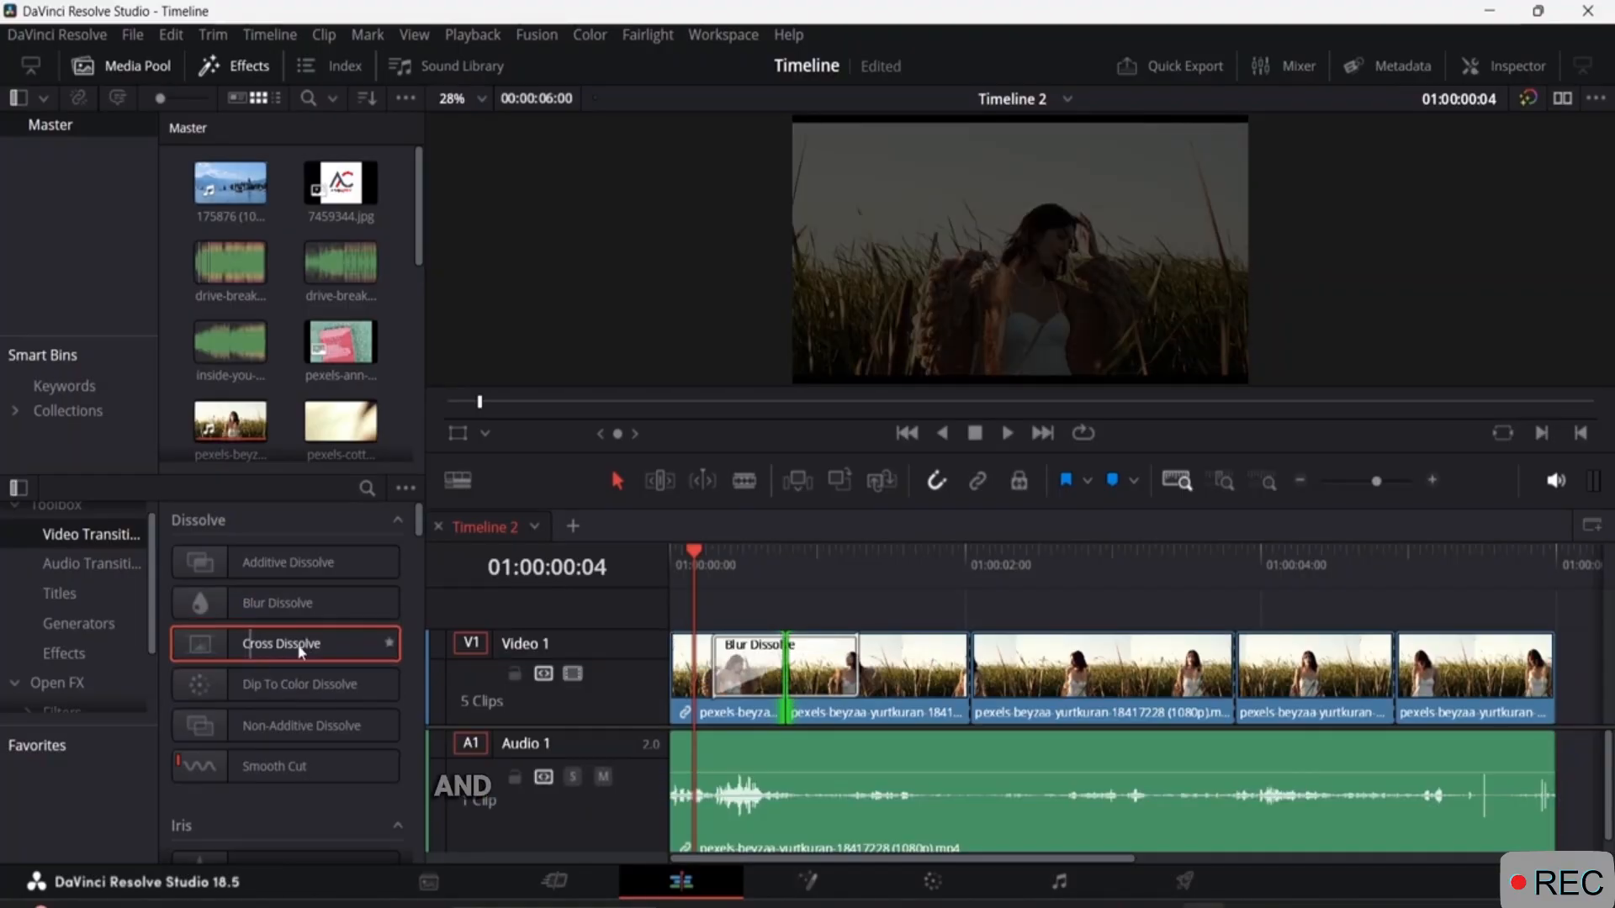
click(974, 661)
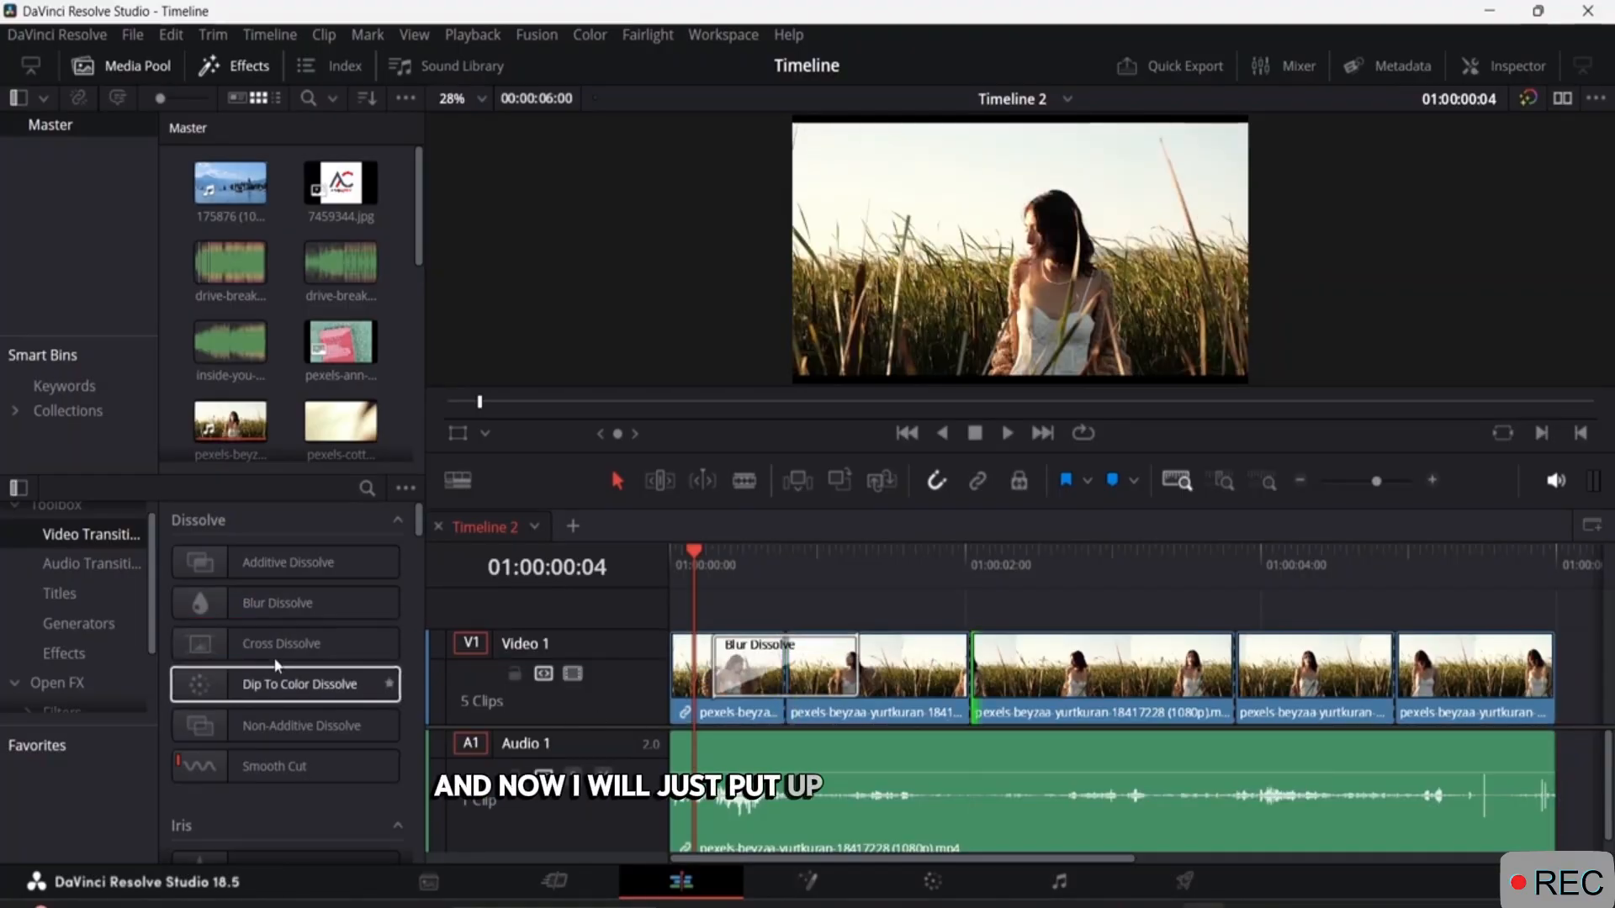
drag(278, 658, 972, 665)
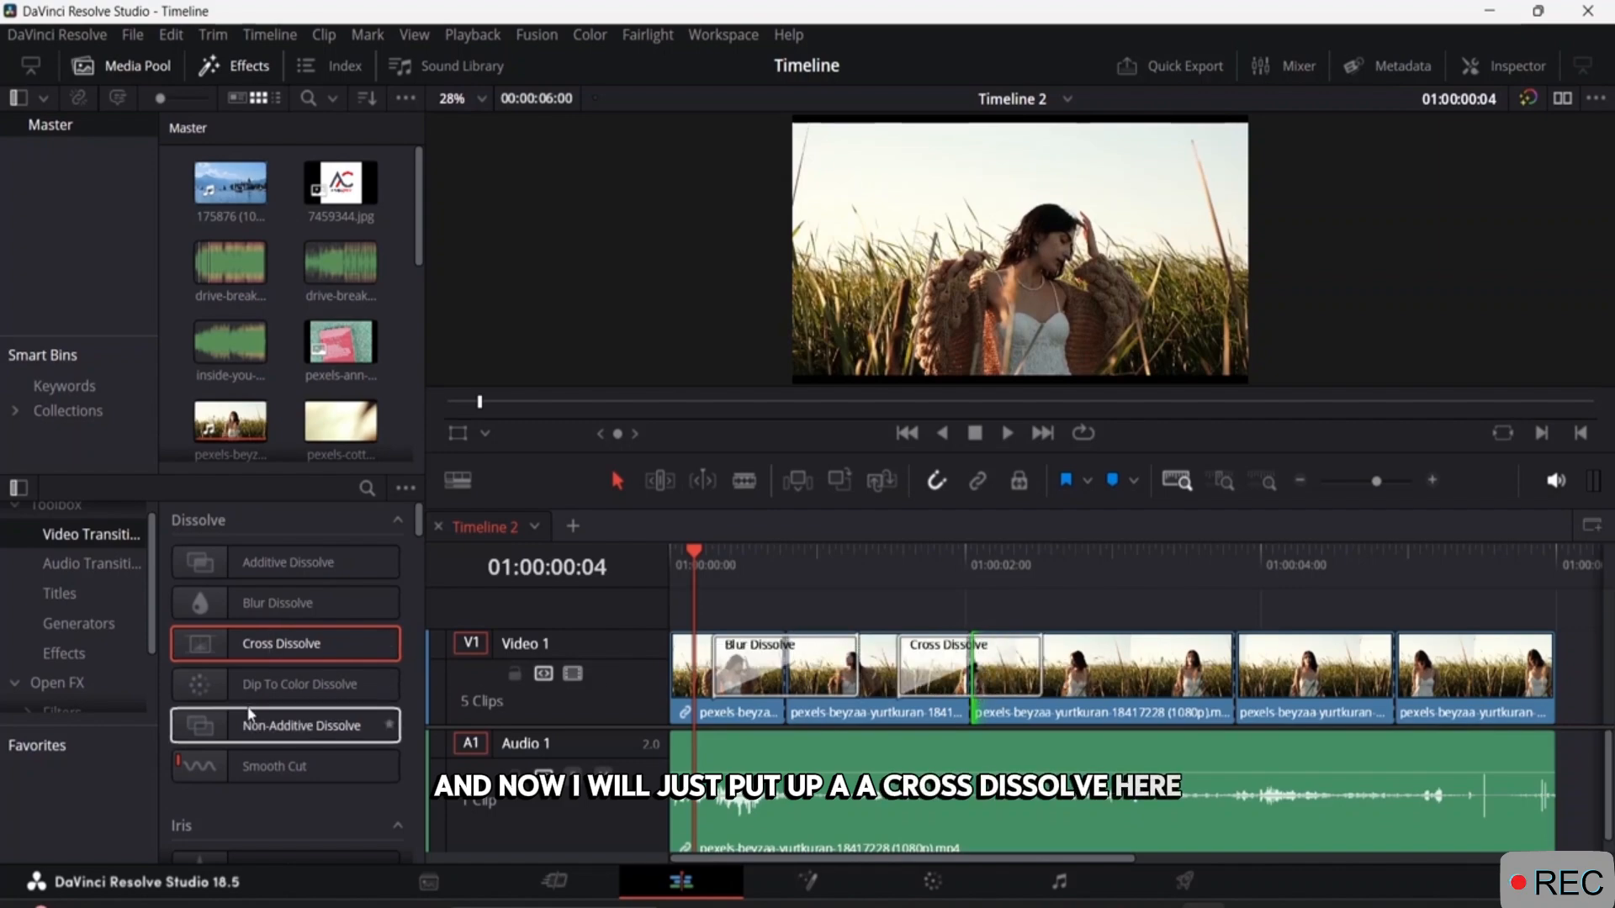
click(328, 683)
drag(349, 685, 1265, 680)
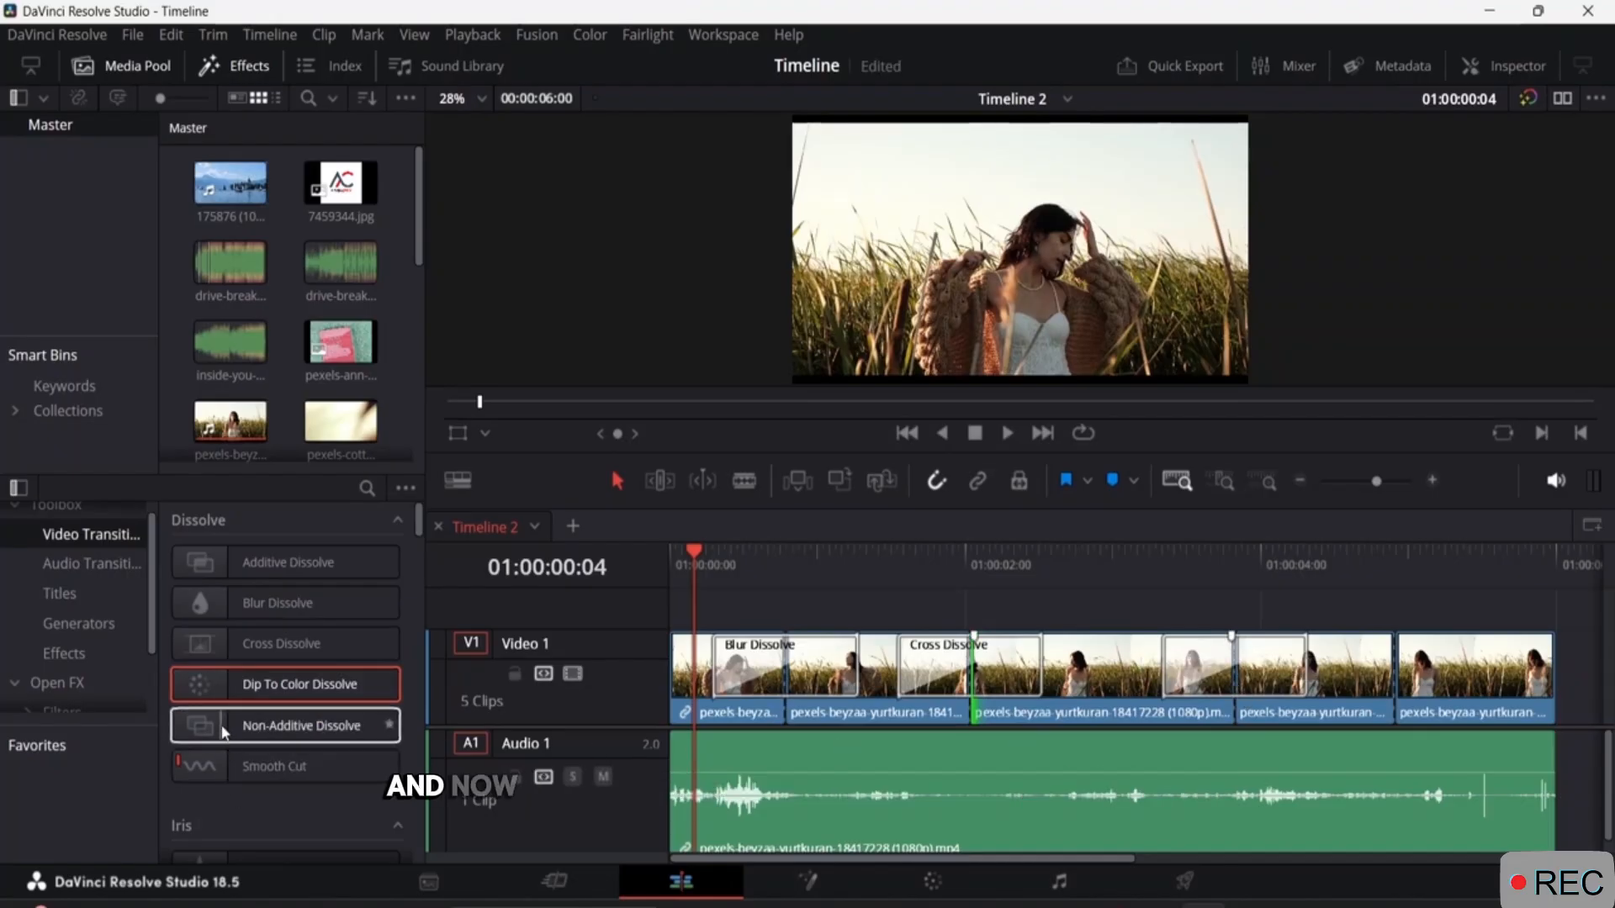
drag(224, 732, 1409, 683)
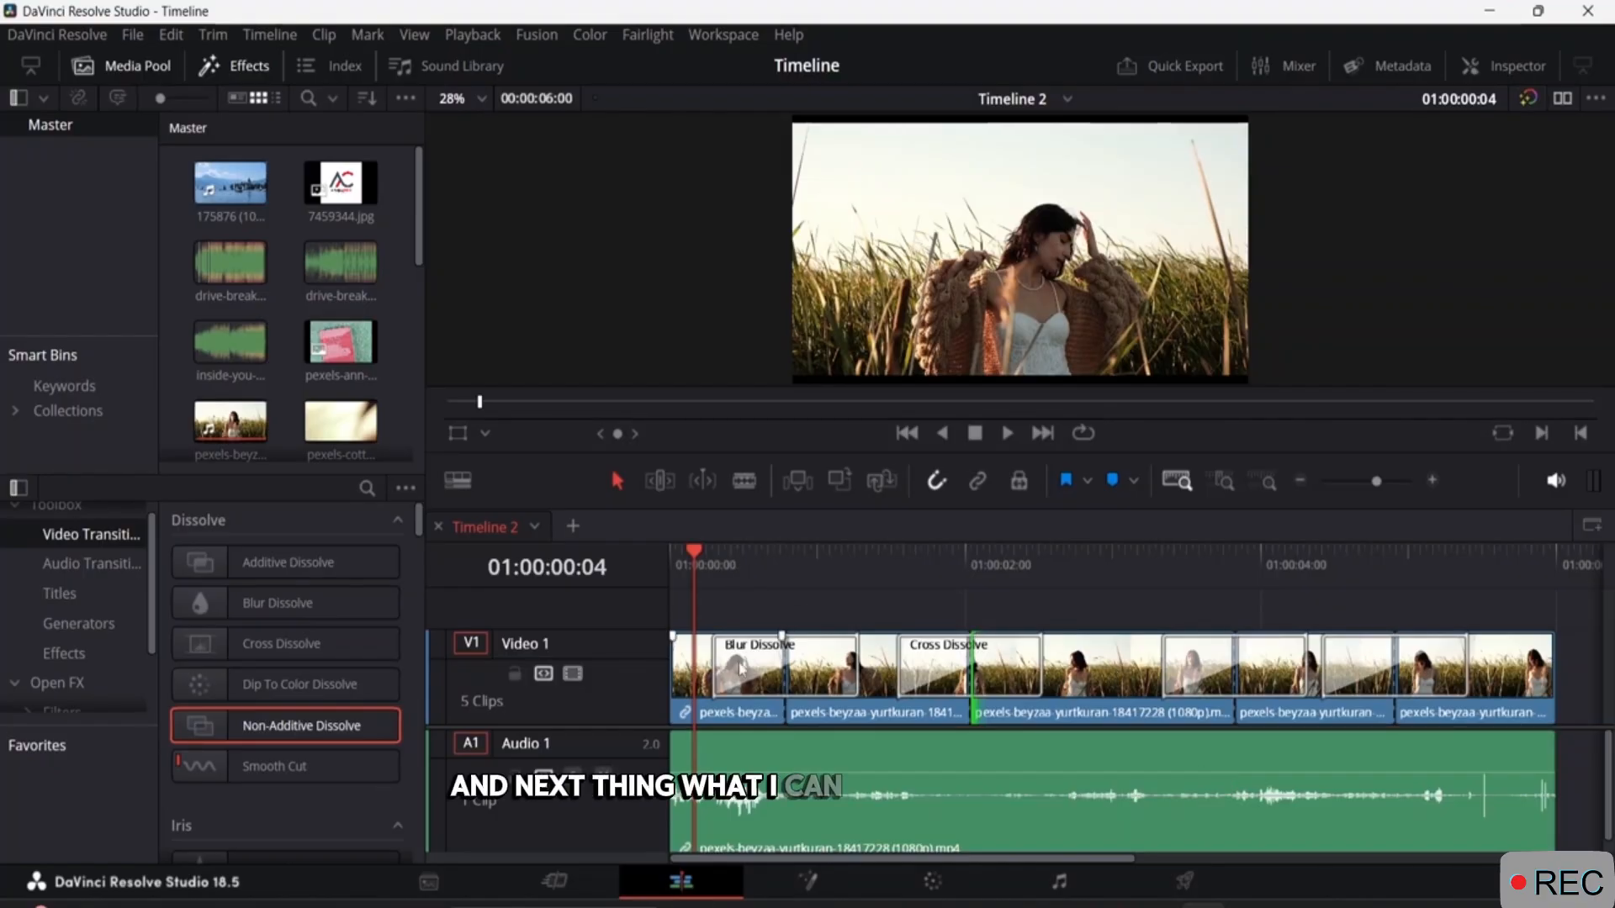
Set the Blur Dissolve's duration to 1.5 seconds, try aligning it to end at the cut, and return its alignment to centered.
click(740, 668)
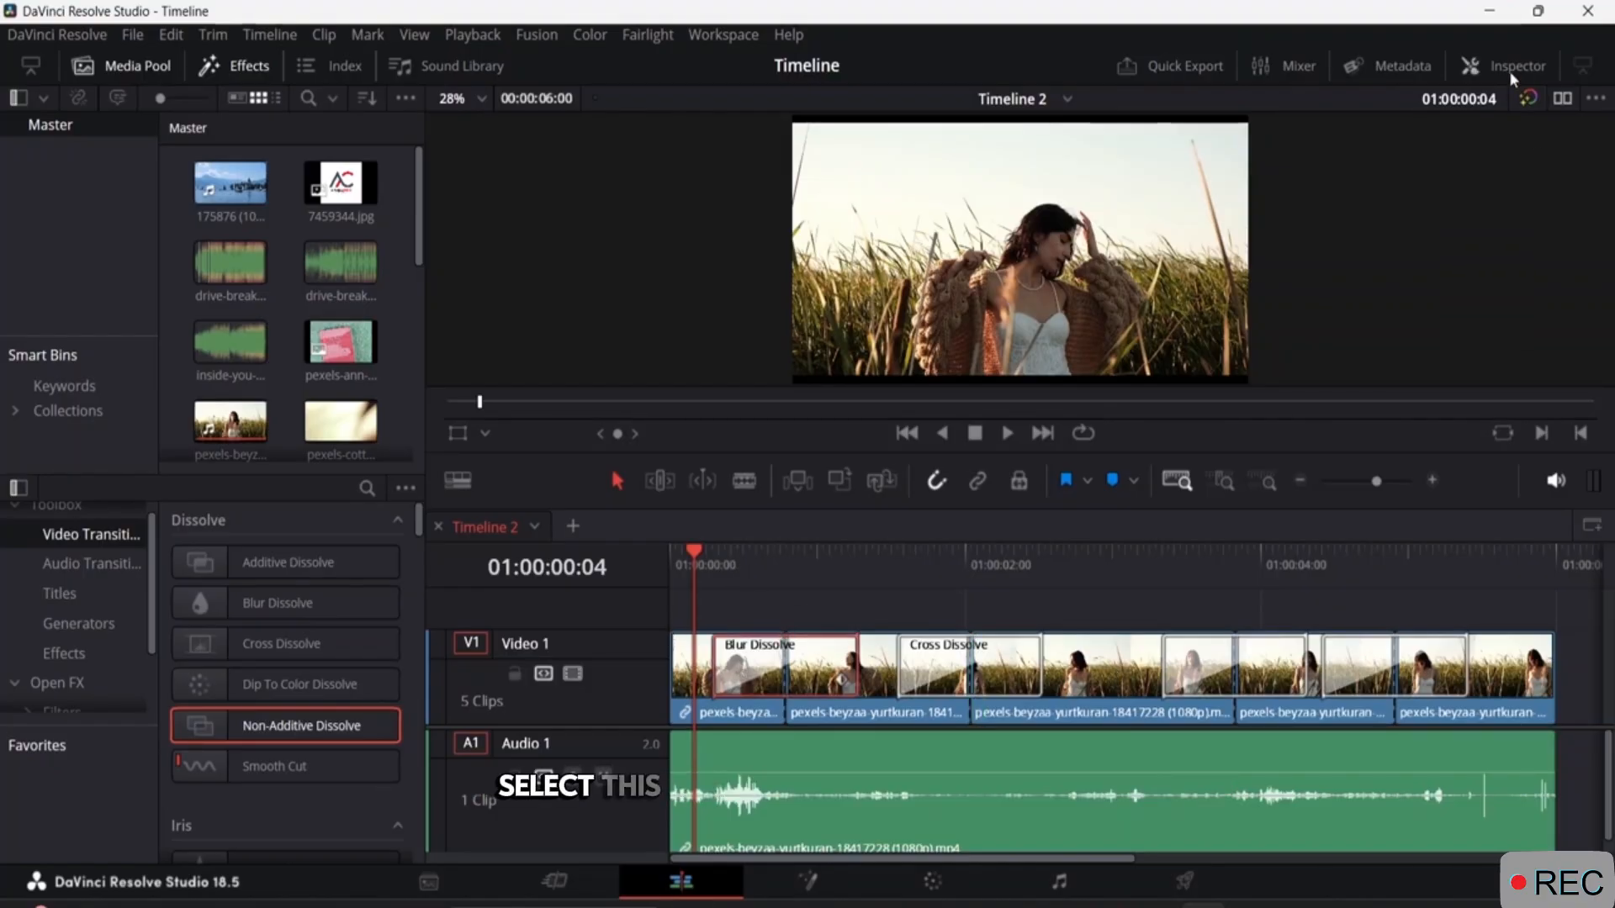
click(1507, 67)
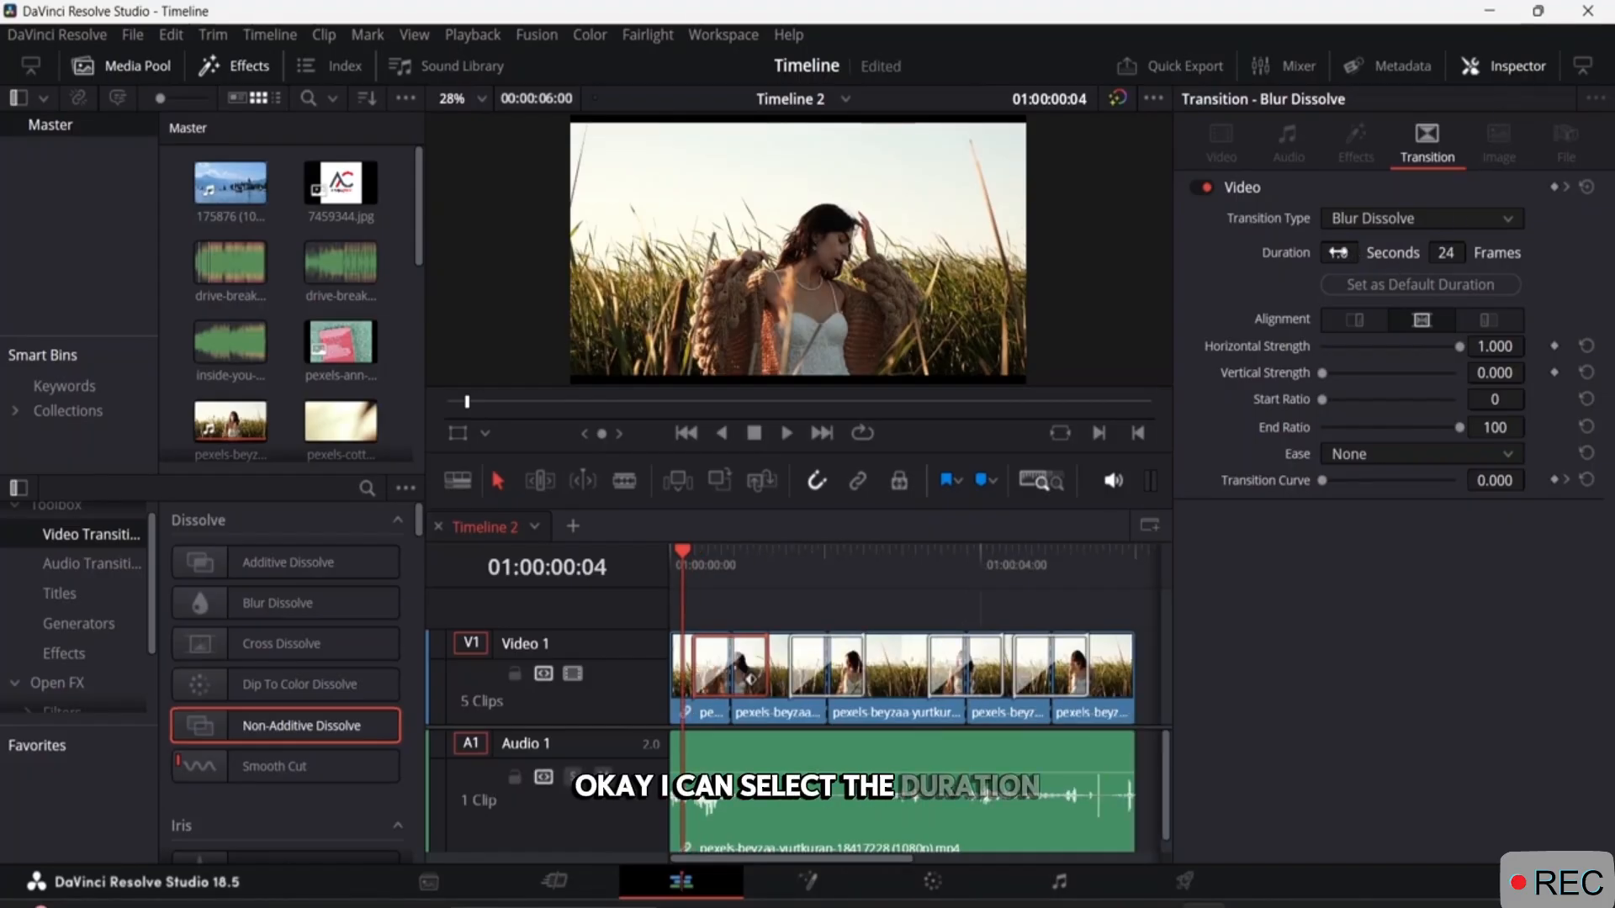
drag(1338, 253, 1382, 253)
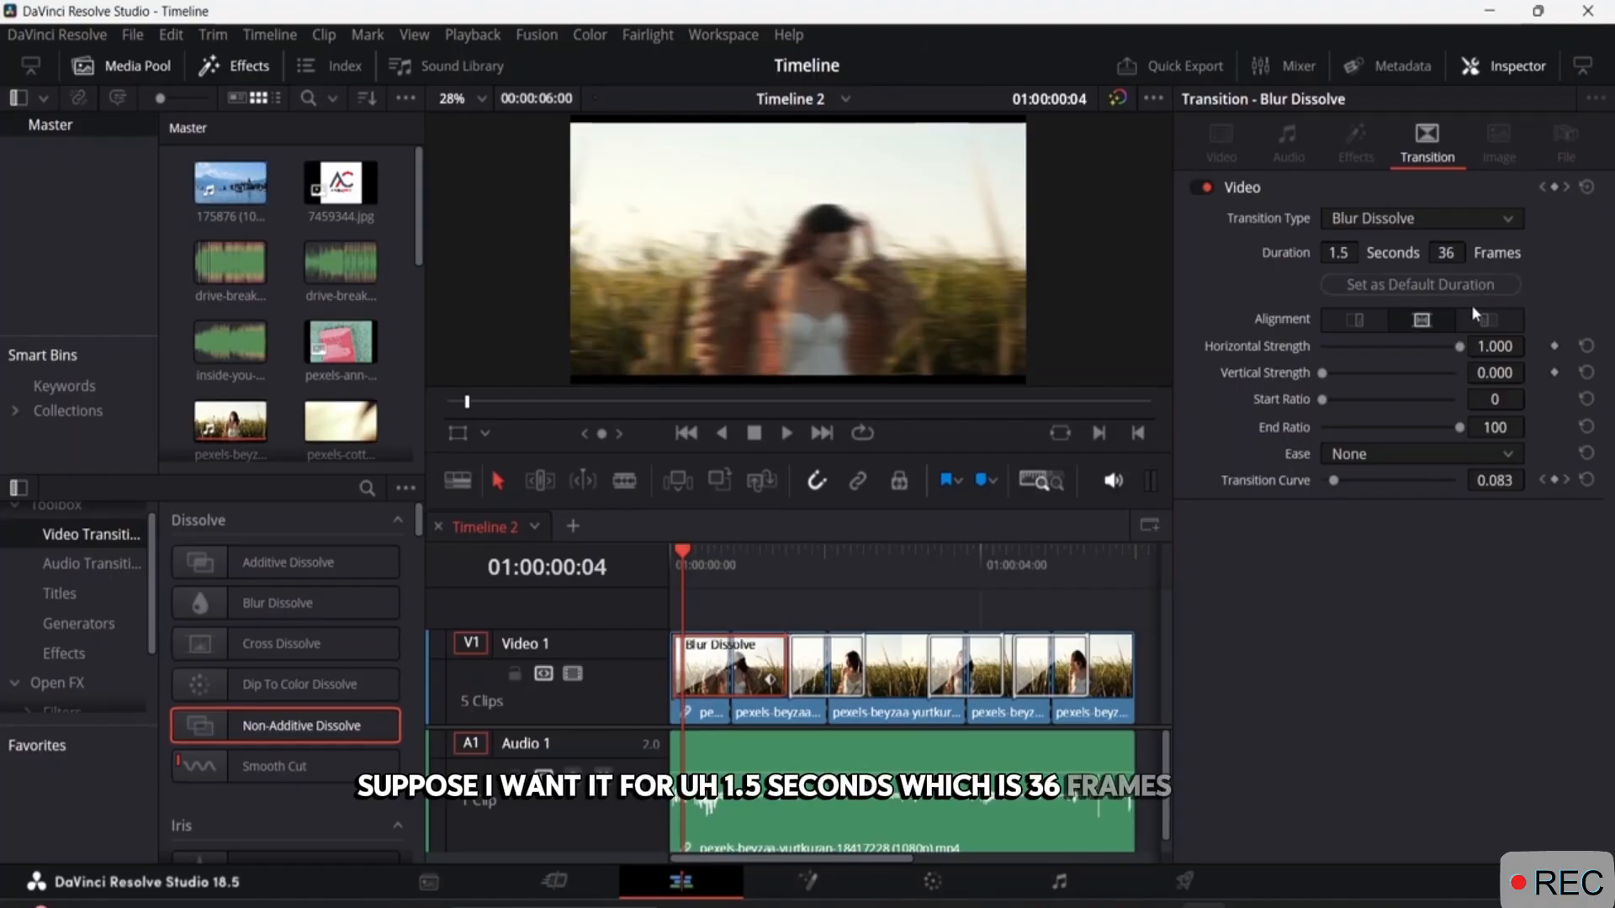
click(1357, 325)
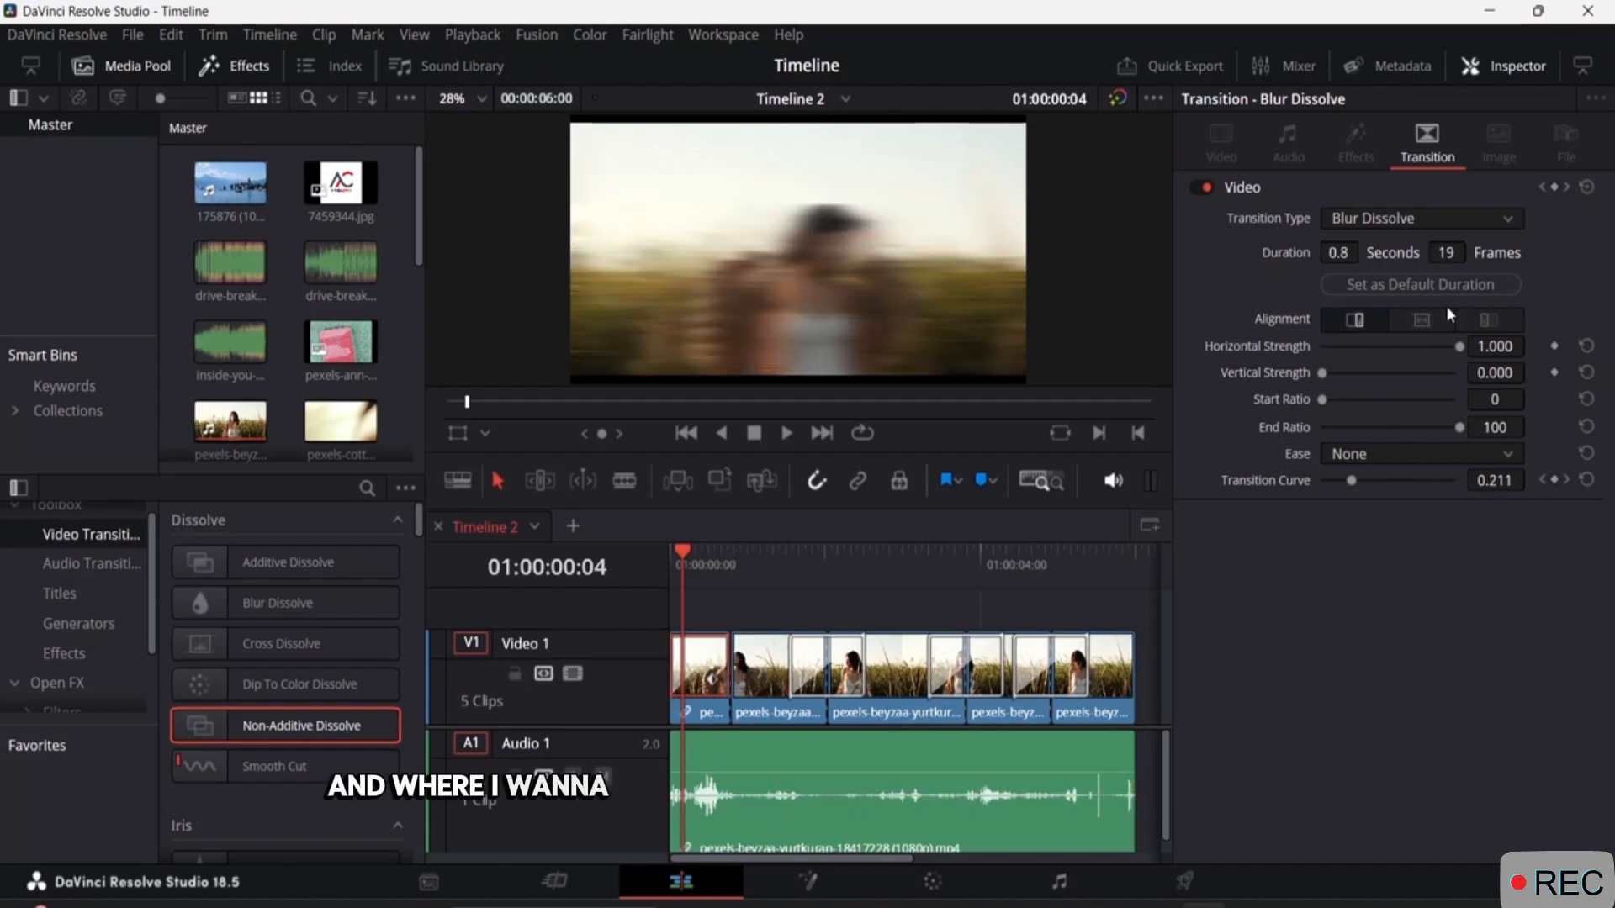
click(1422, 321)
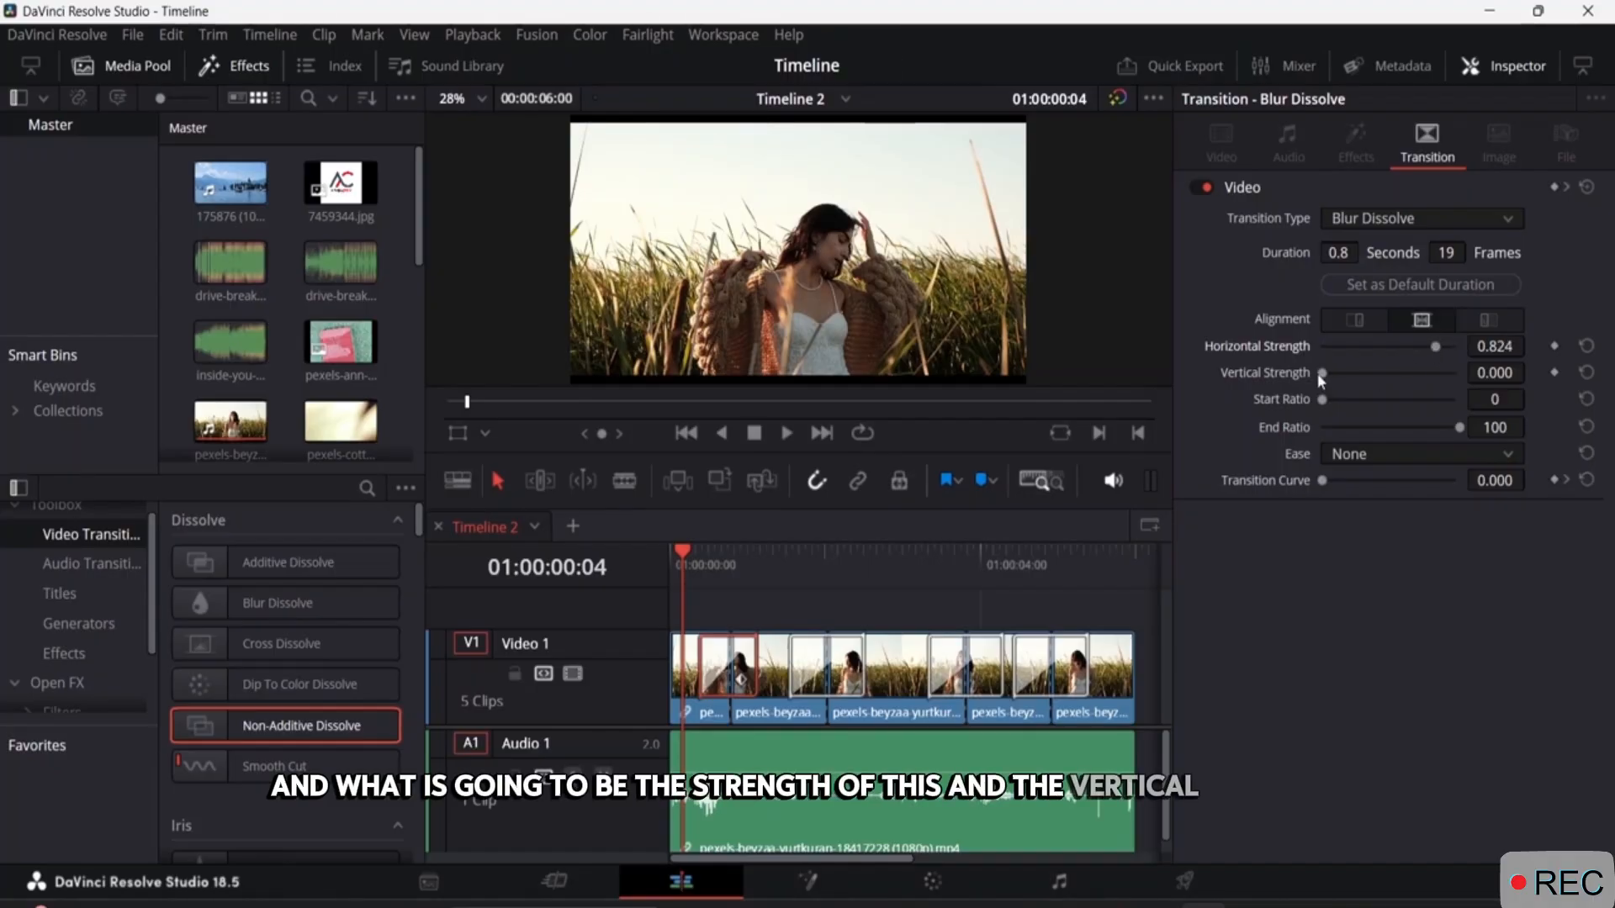
Set the Blur Dissolve's horizontal strength to 0.824, vertical strength to 0.351, ease to In and transition curve to 0.084.
drag(1319, 375, 1369, 373)
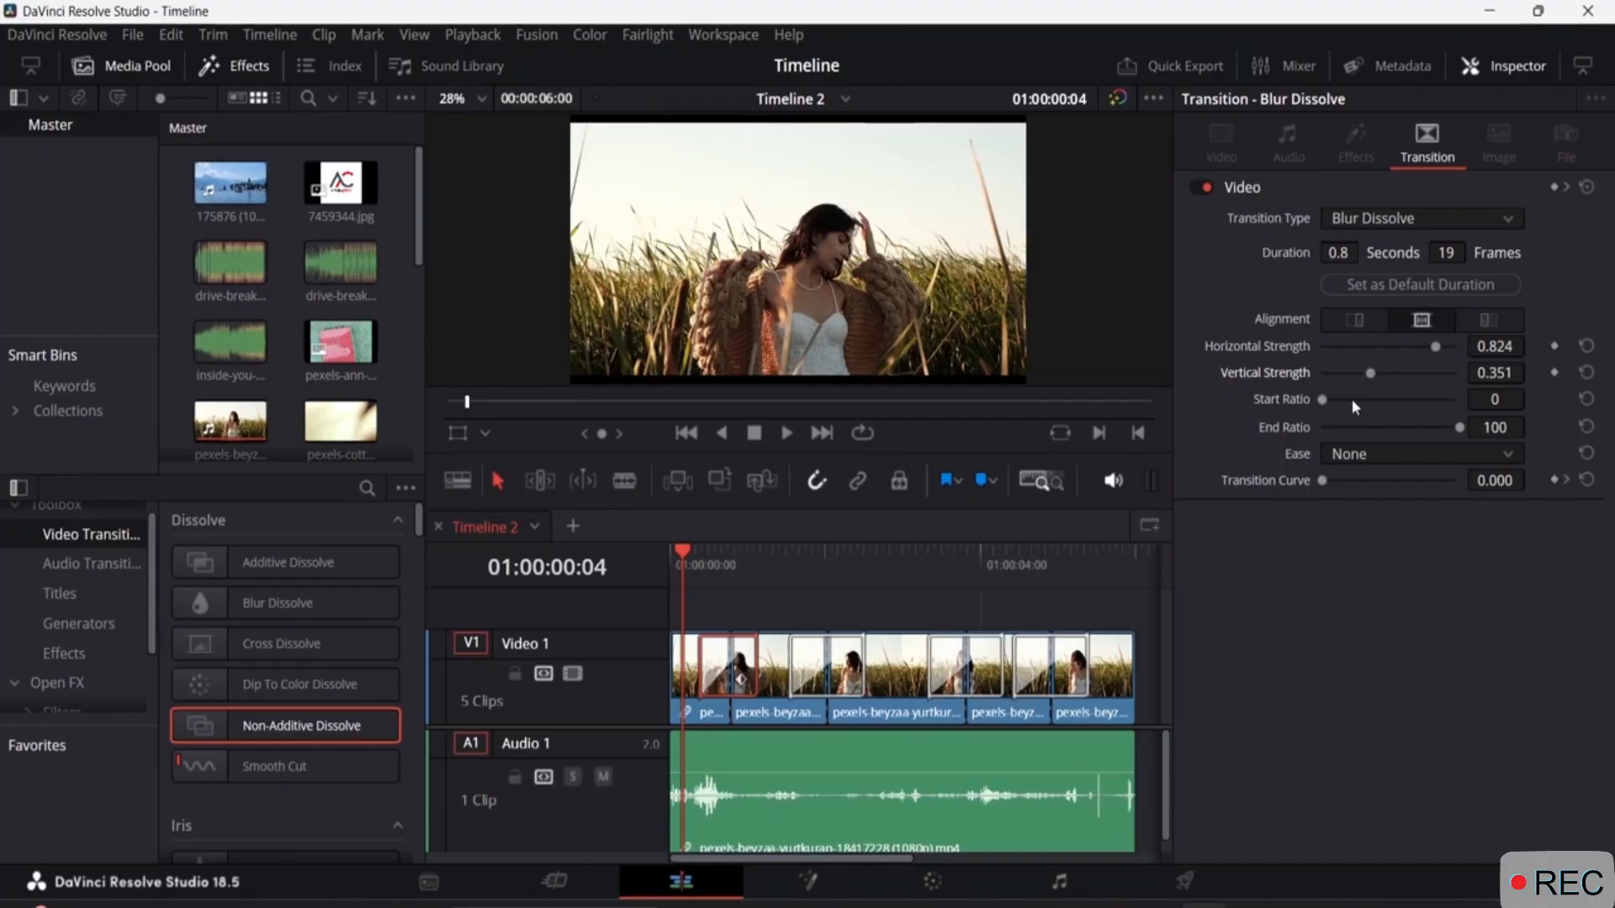
click(1425, 454)
click(1401, 511)
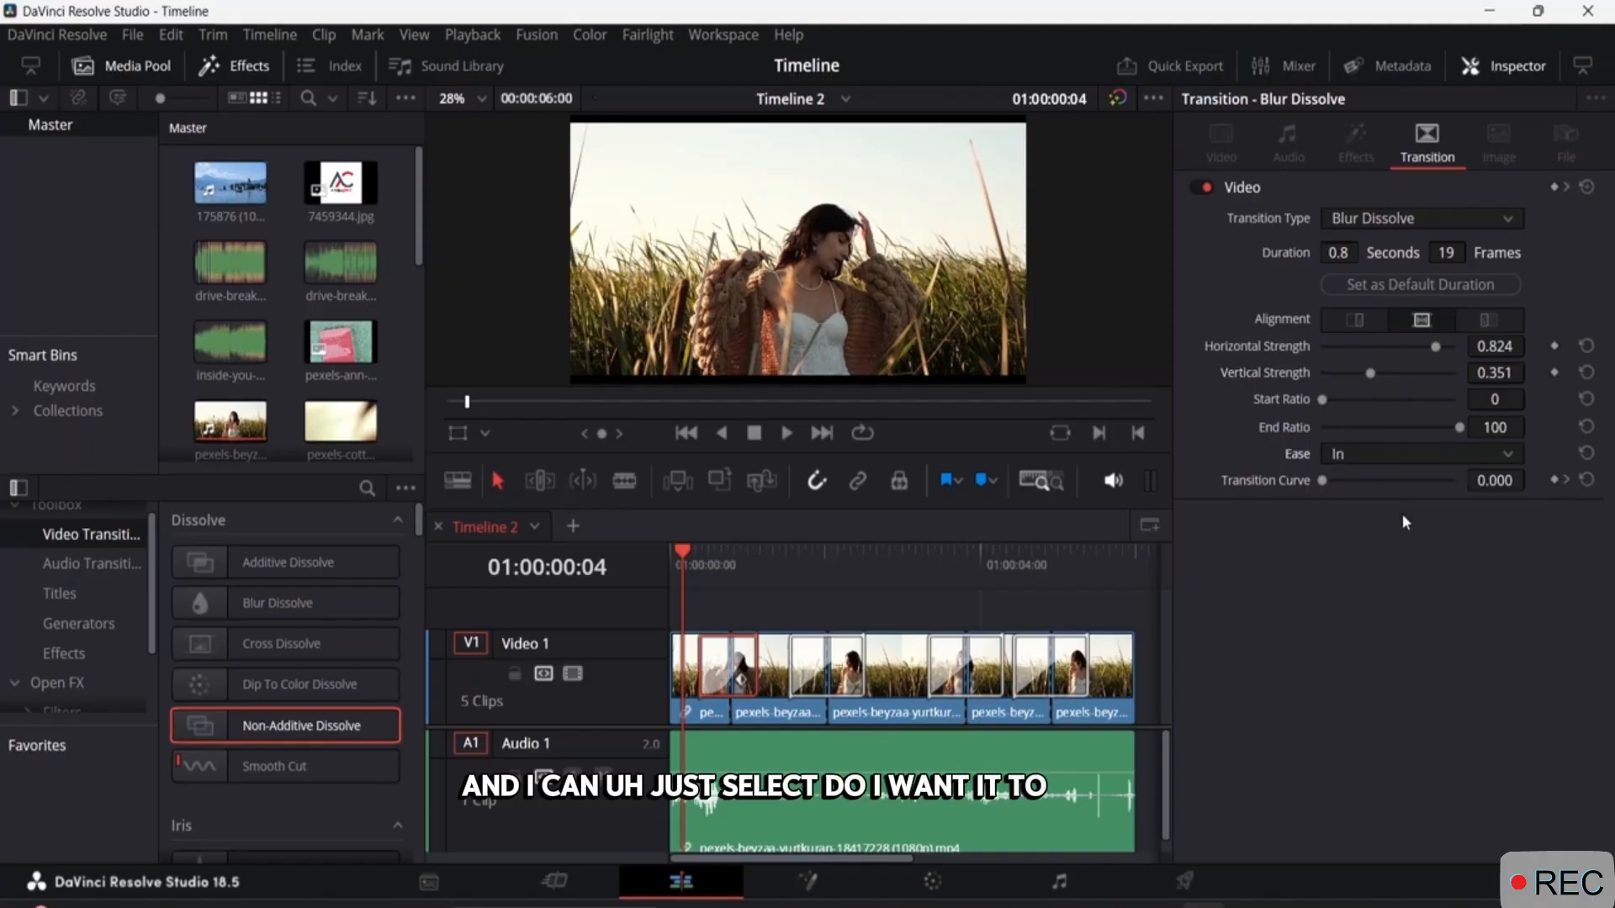
drag(1322, 486, 1330, 483)
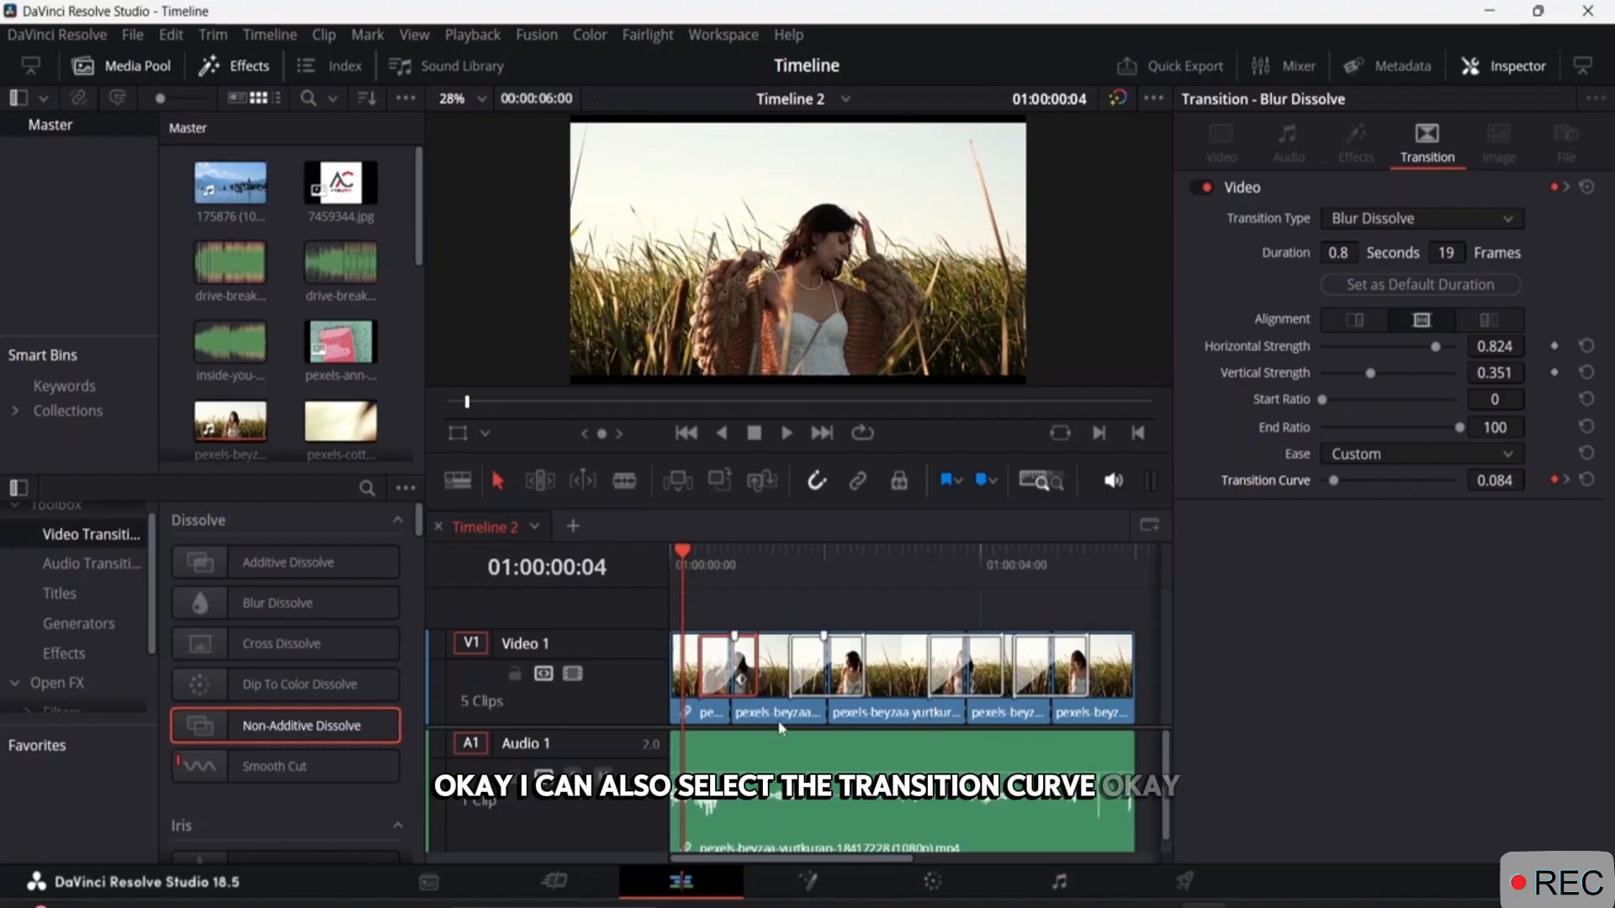
Set the start ratio of the Cross Dissolve on the second cut to 19.
click(820, 664)
click(806, 661)
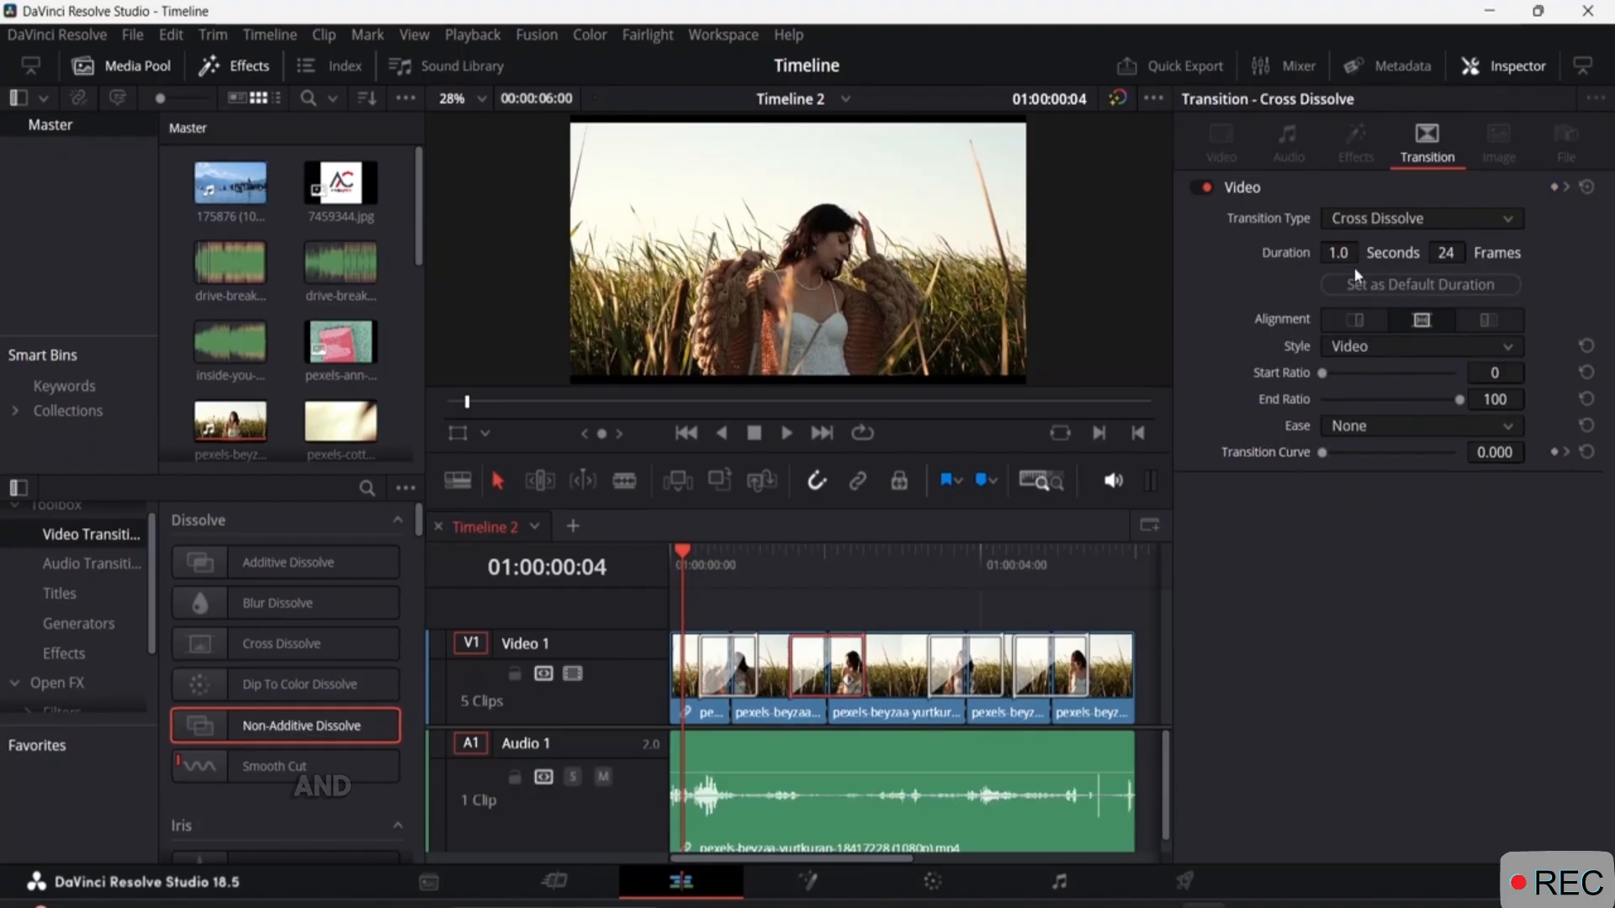
drag(1325, 372, 1348, 373)
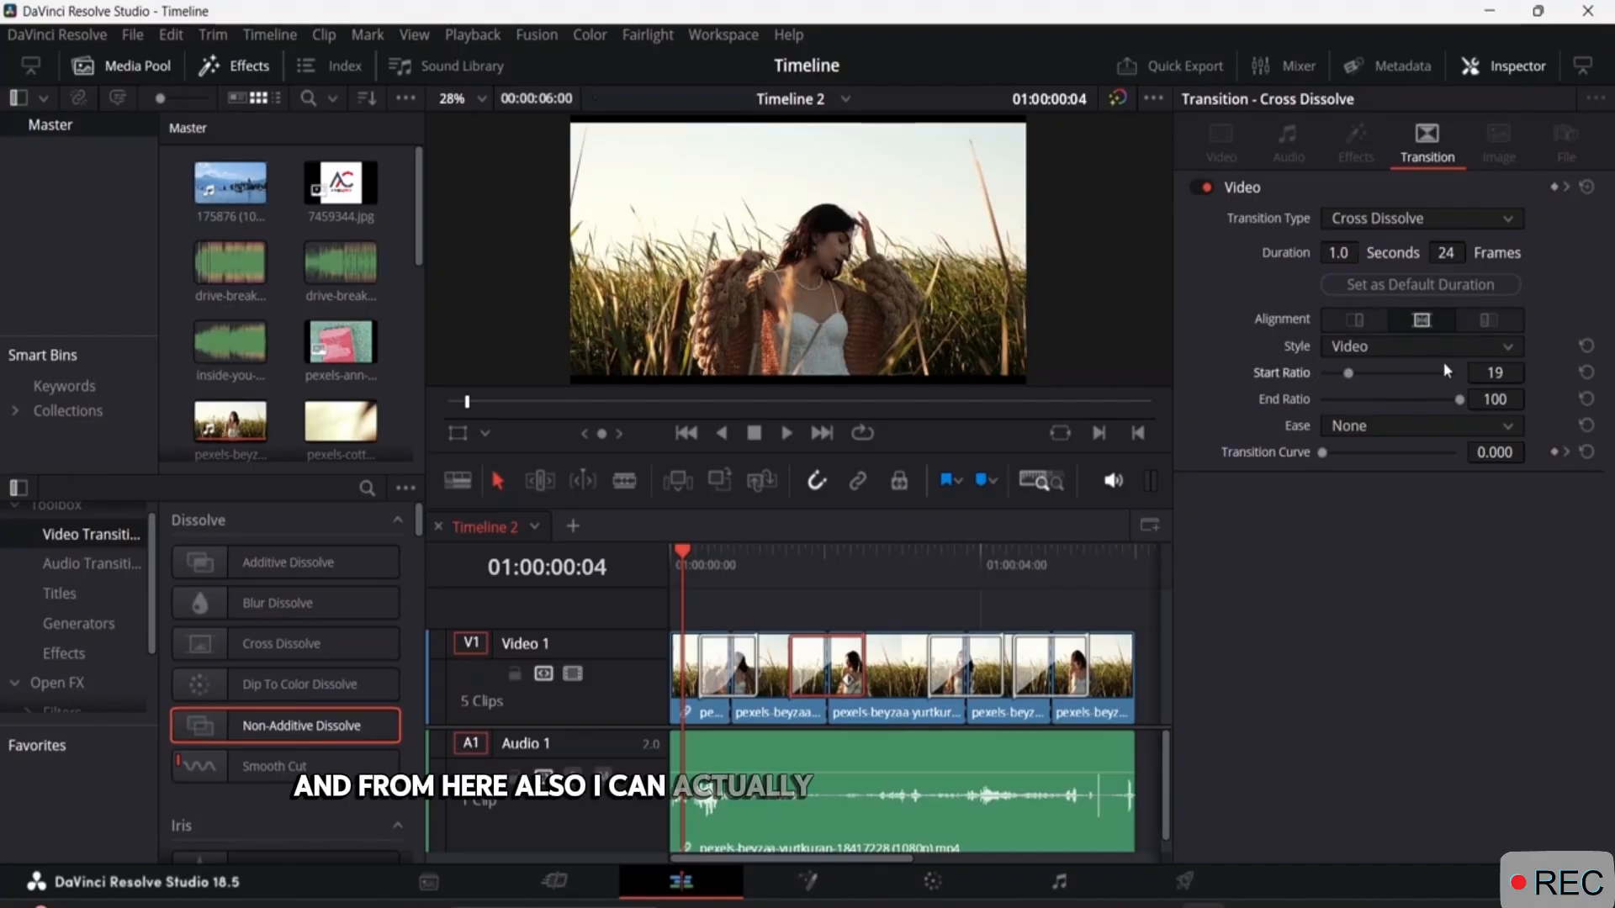
Select the Dip To Color Dissolve on the third cut and set its duration as the default transition duration.
click(959, 660)
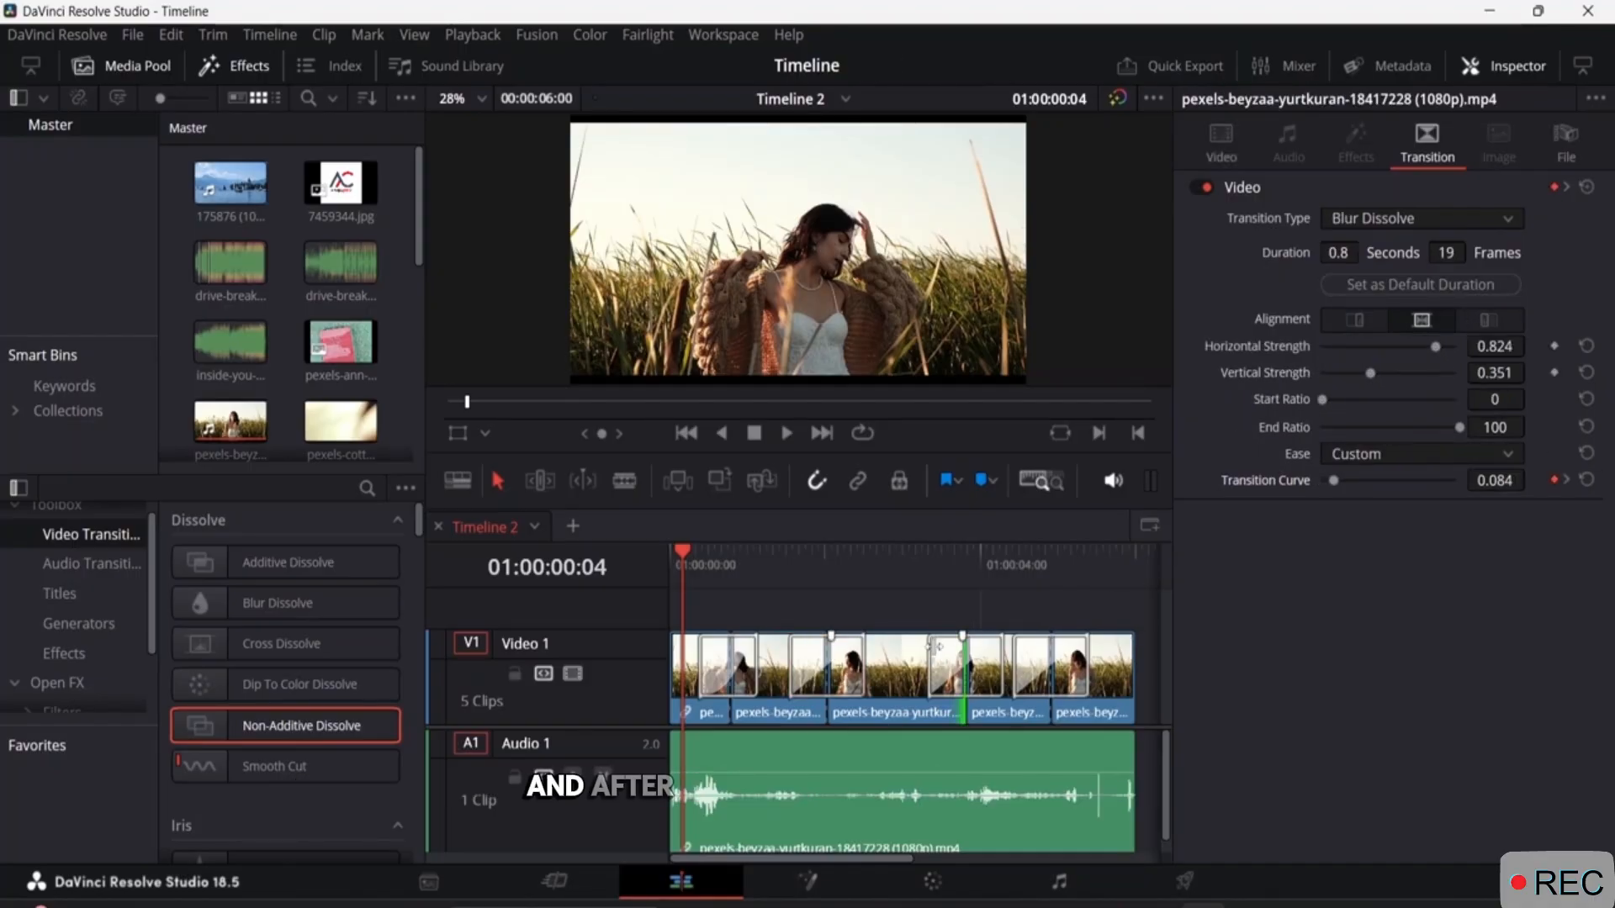
click(955, 659)
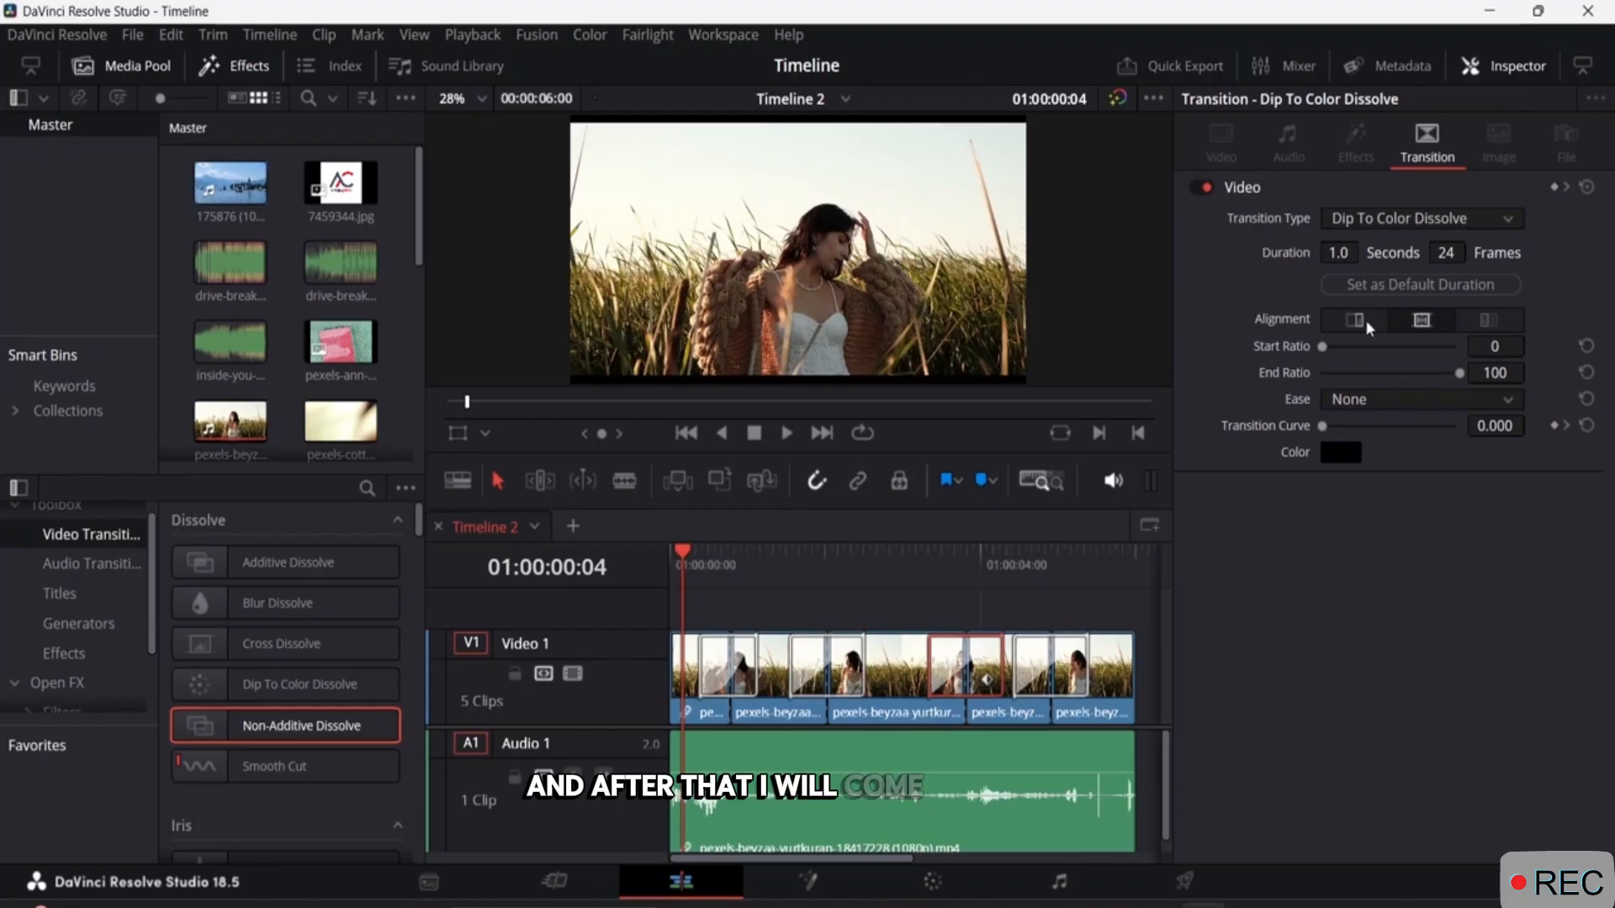
click(1418, 286)
Set the duration of the Non-Additive Dissolve on the fourth cut to 1.2 seconds and its ease to In.
click(1073, 709)
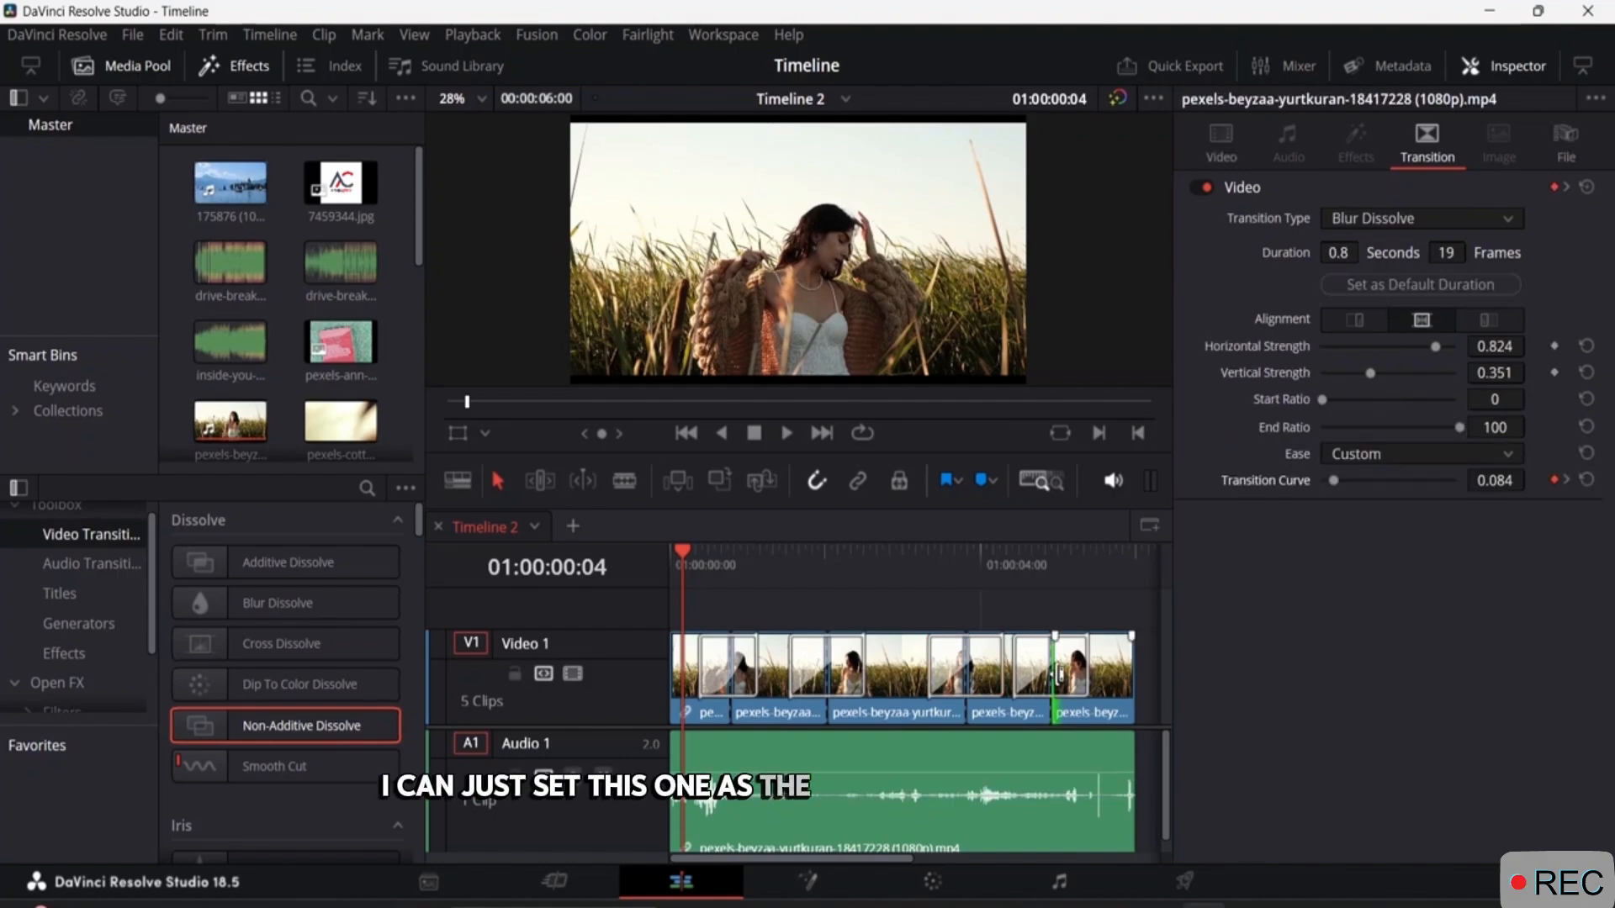
click(1077, 662)
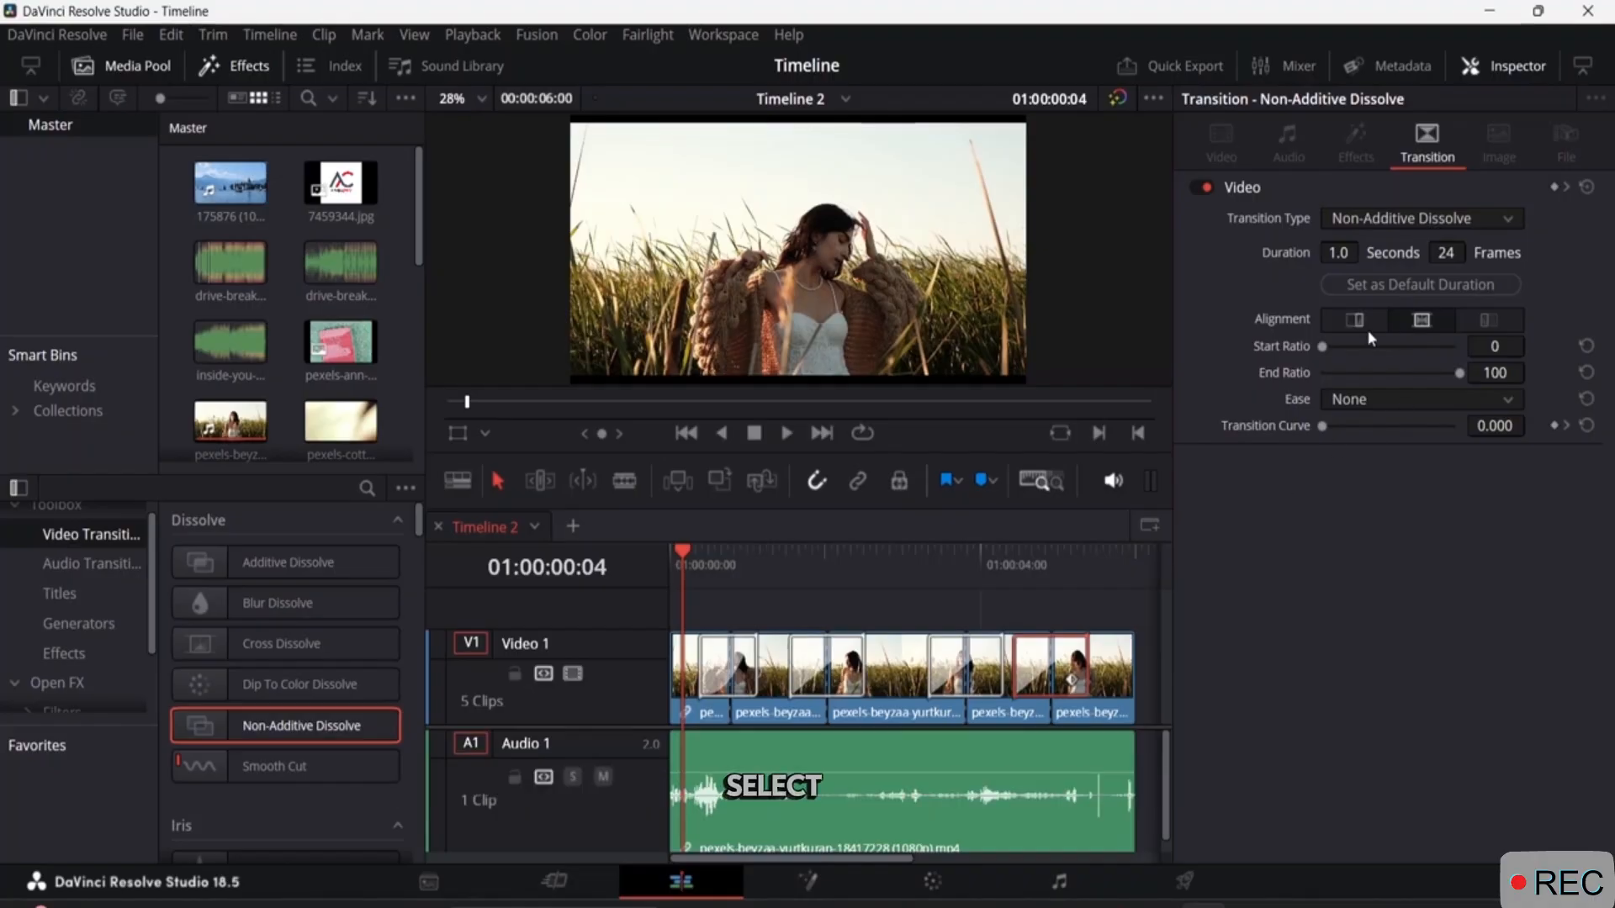
click(1336, 252)
text(1.2)
key(Return)
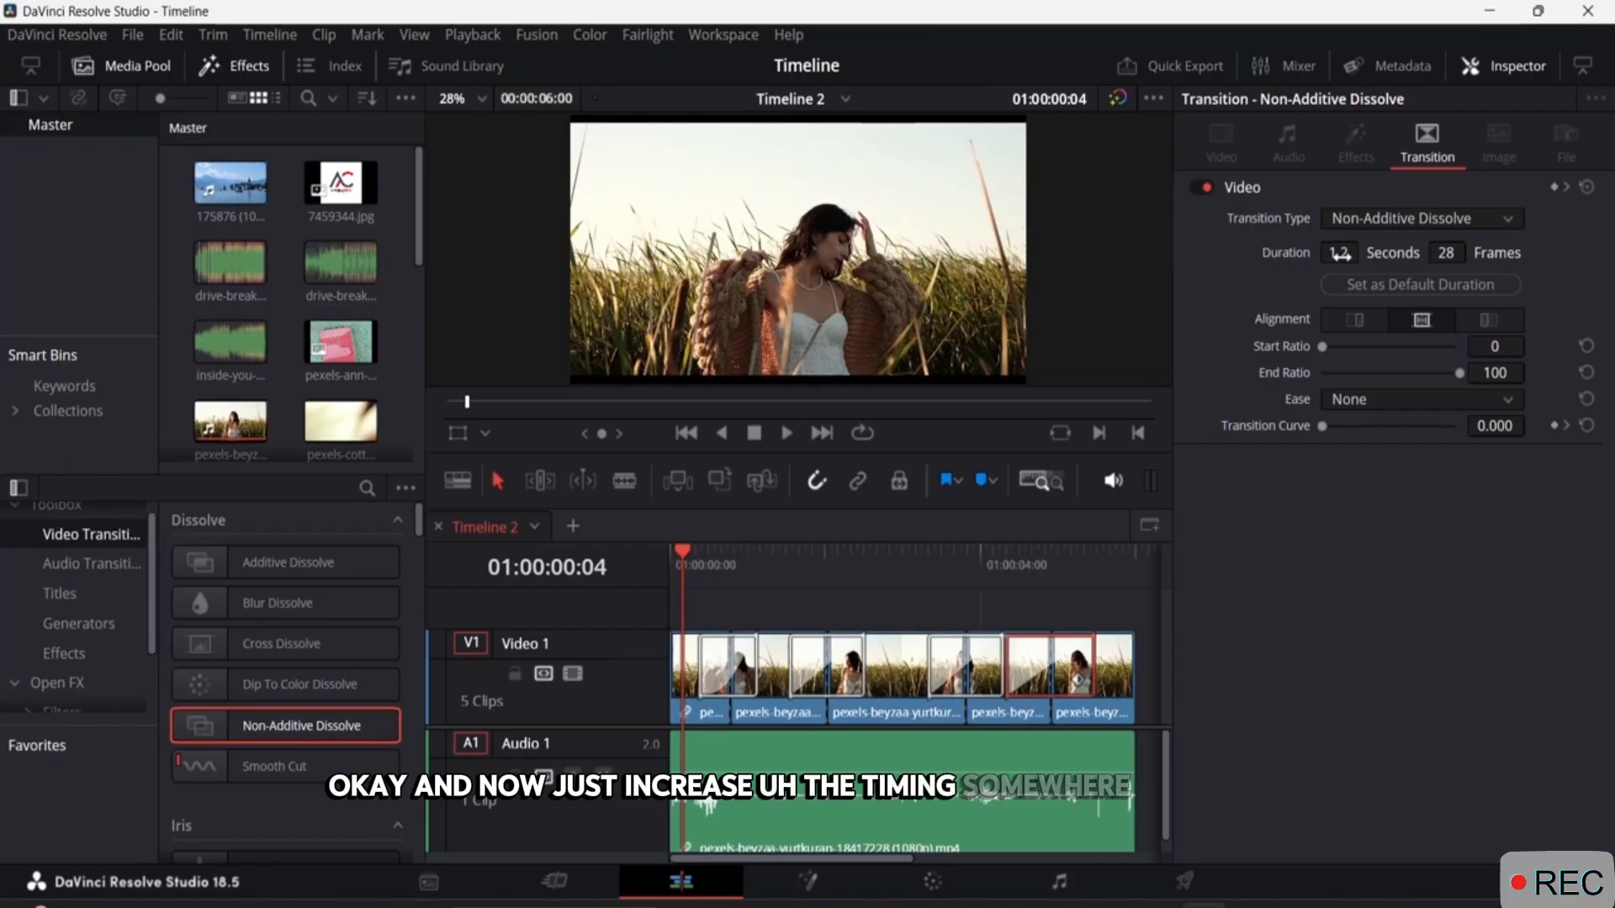
mouse_move(1338, 253)
mouse_down()
mouse_move(1324, 253)
mouse_move(1351, 254)
mouse_up()
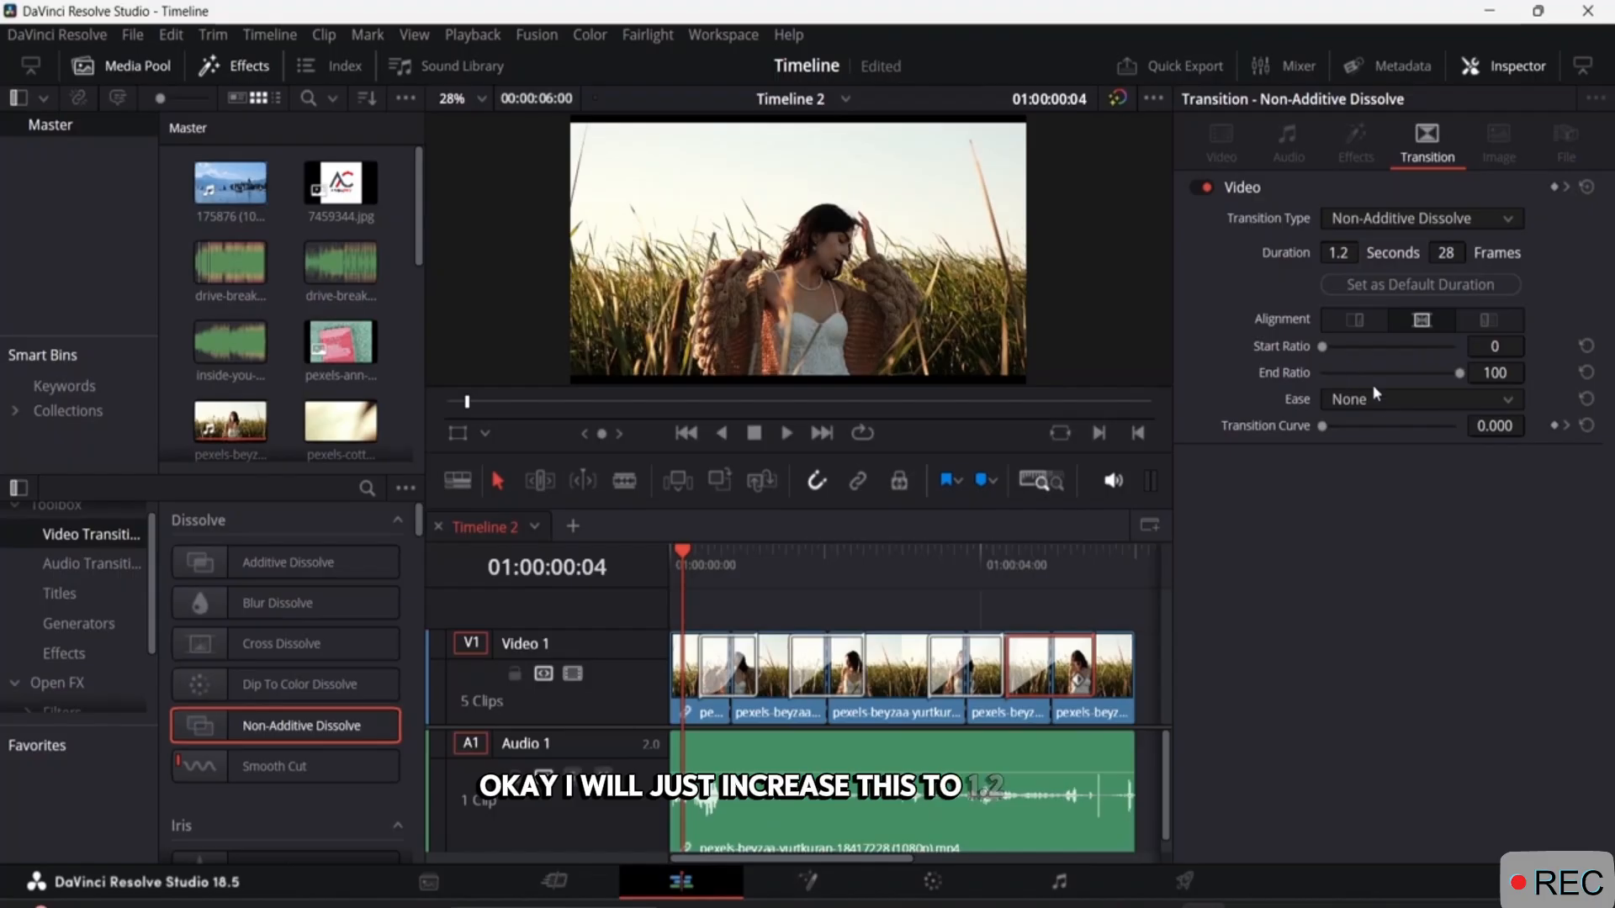
click(1332, 399)
click(1361, 454)
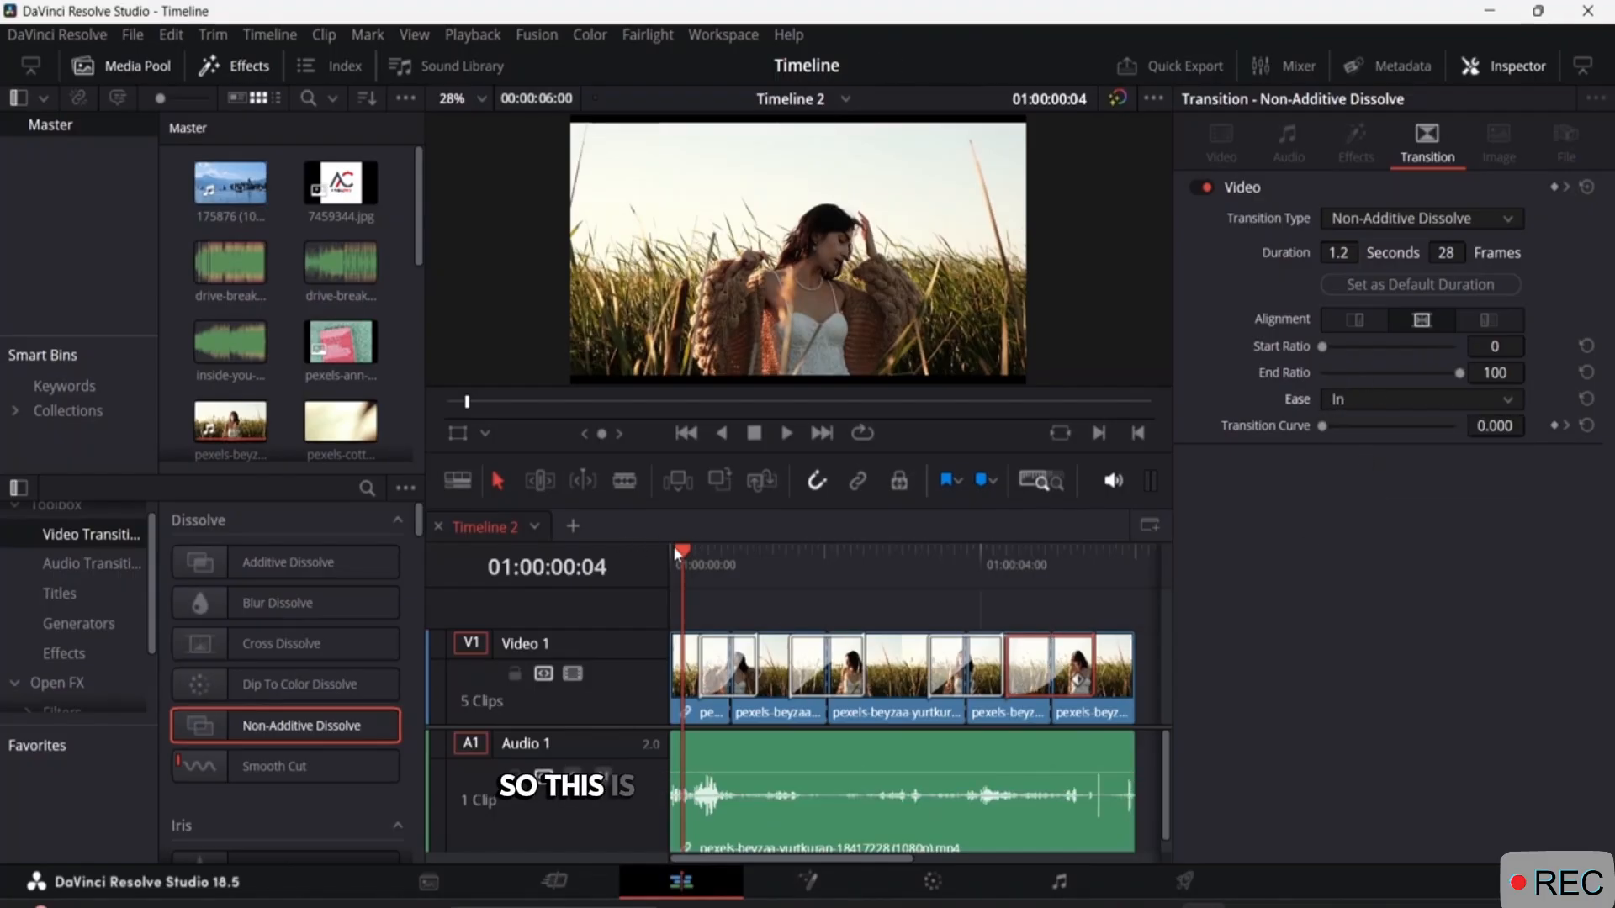
Hide the Inspector and play the timeline to preview the four transitions.
click(1526, 63)
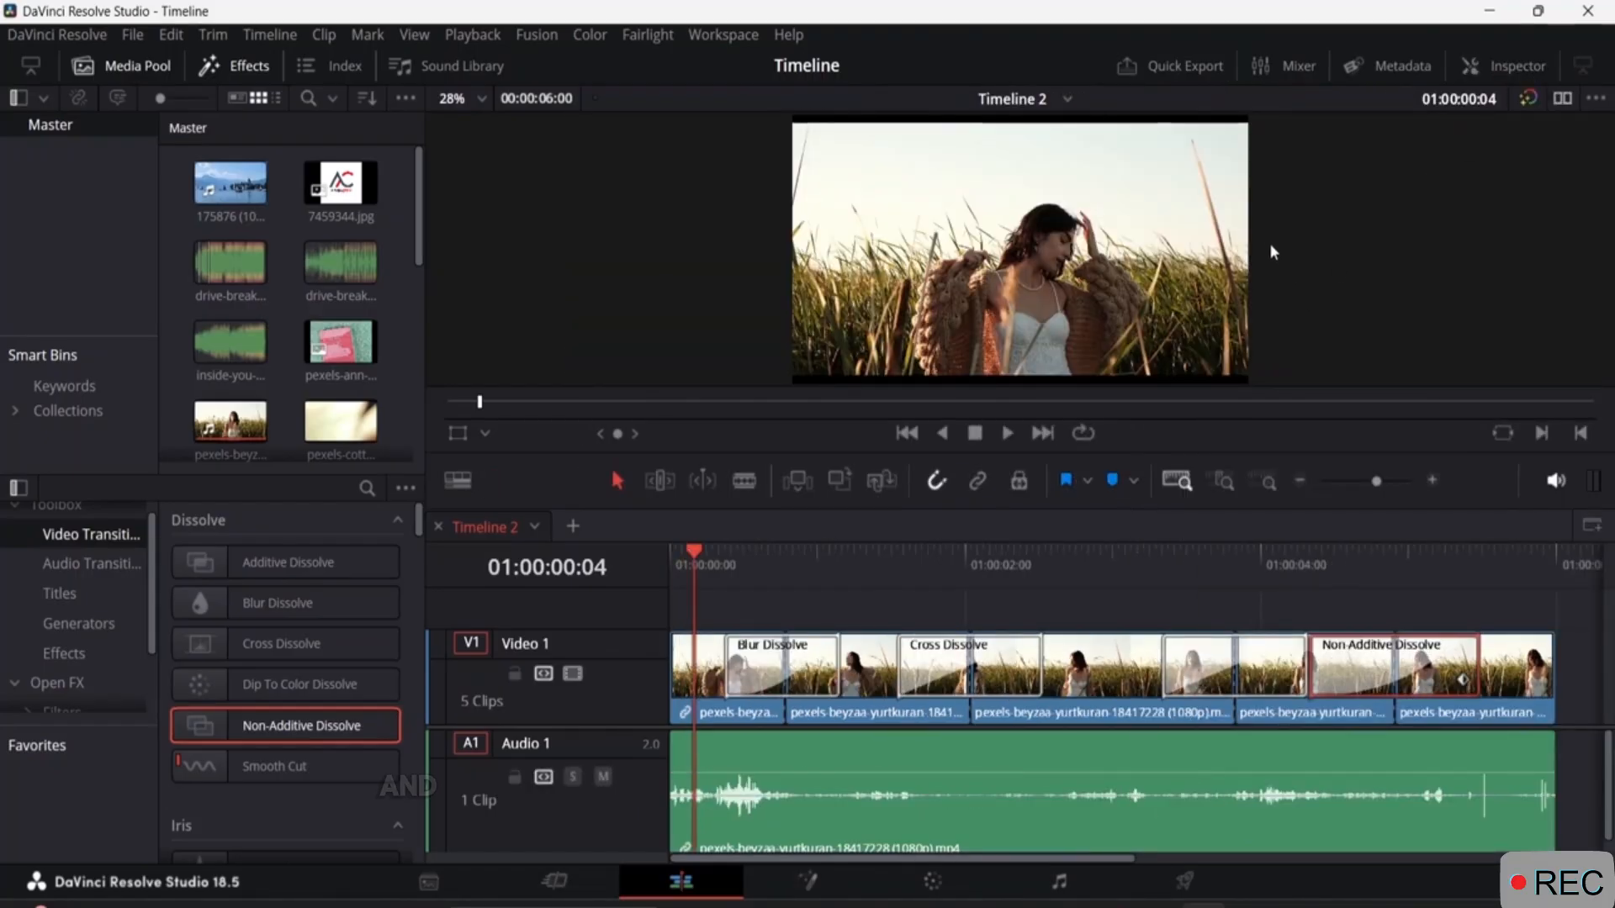
key(space)
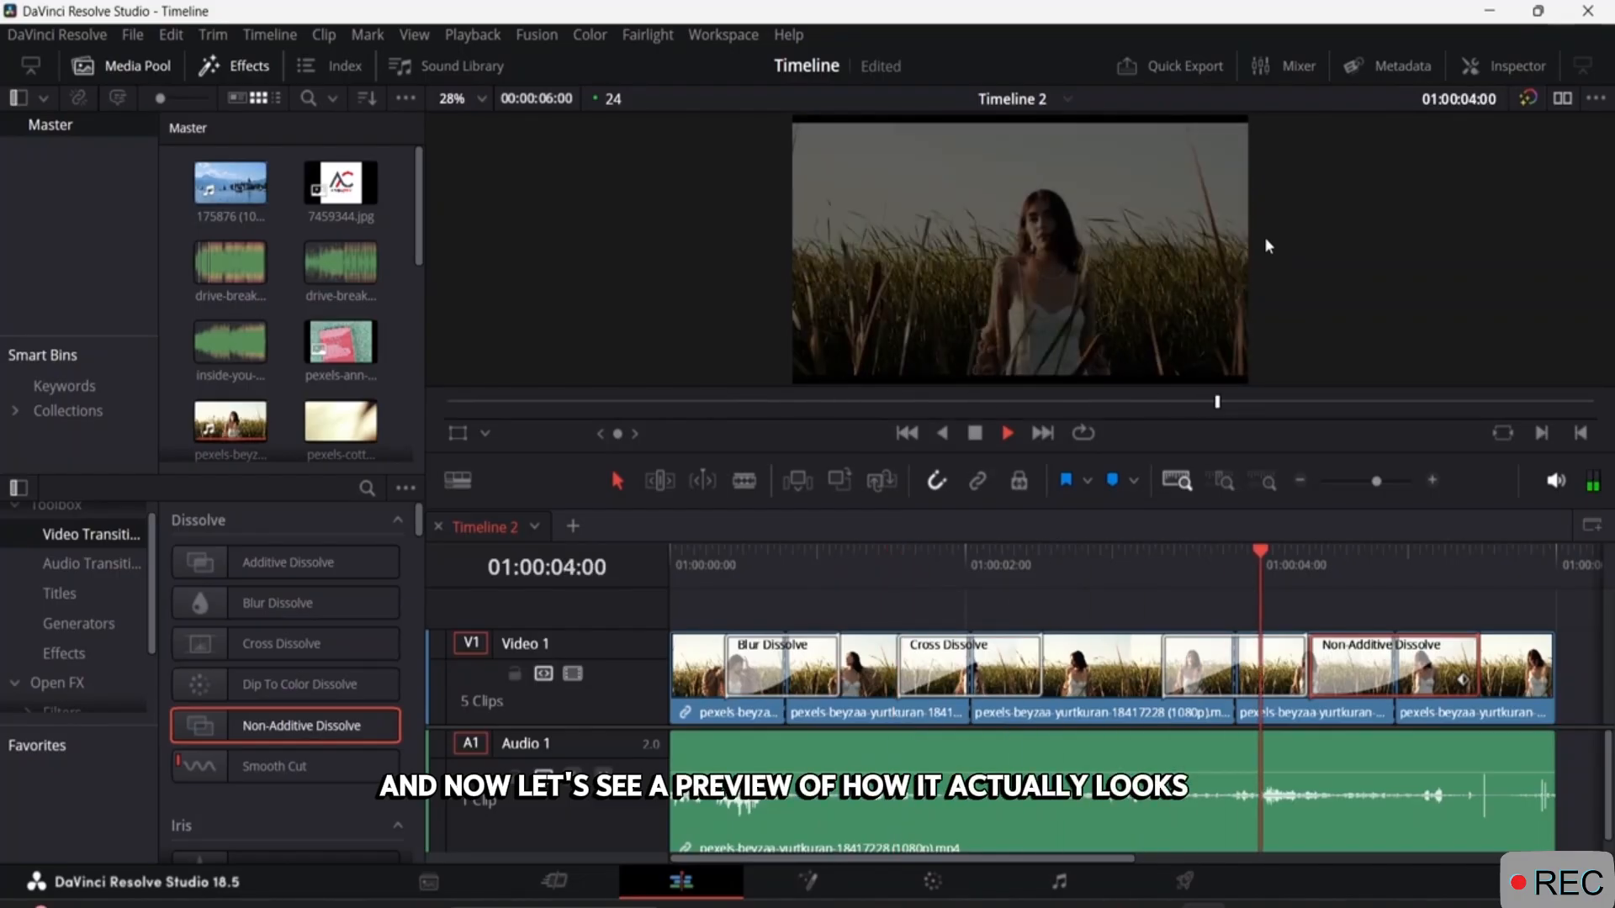
key(space)
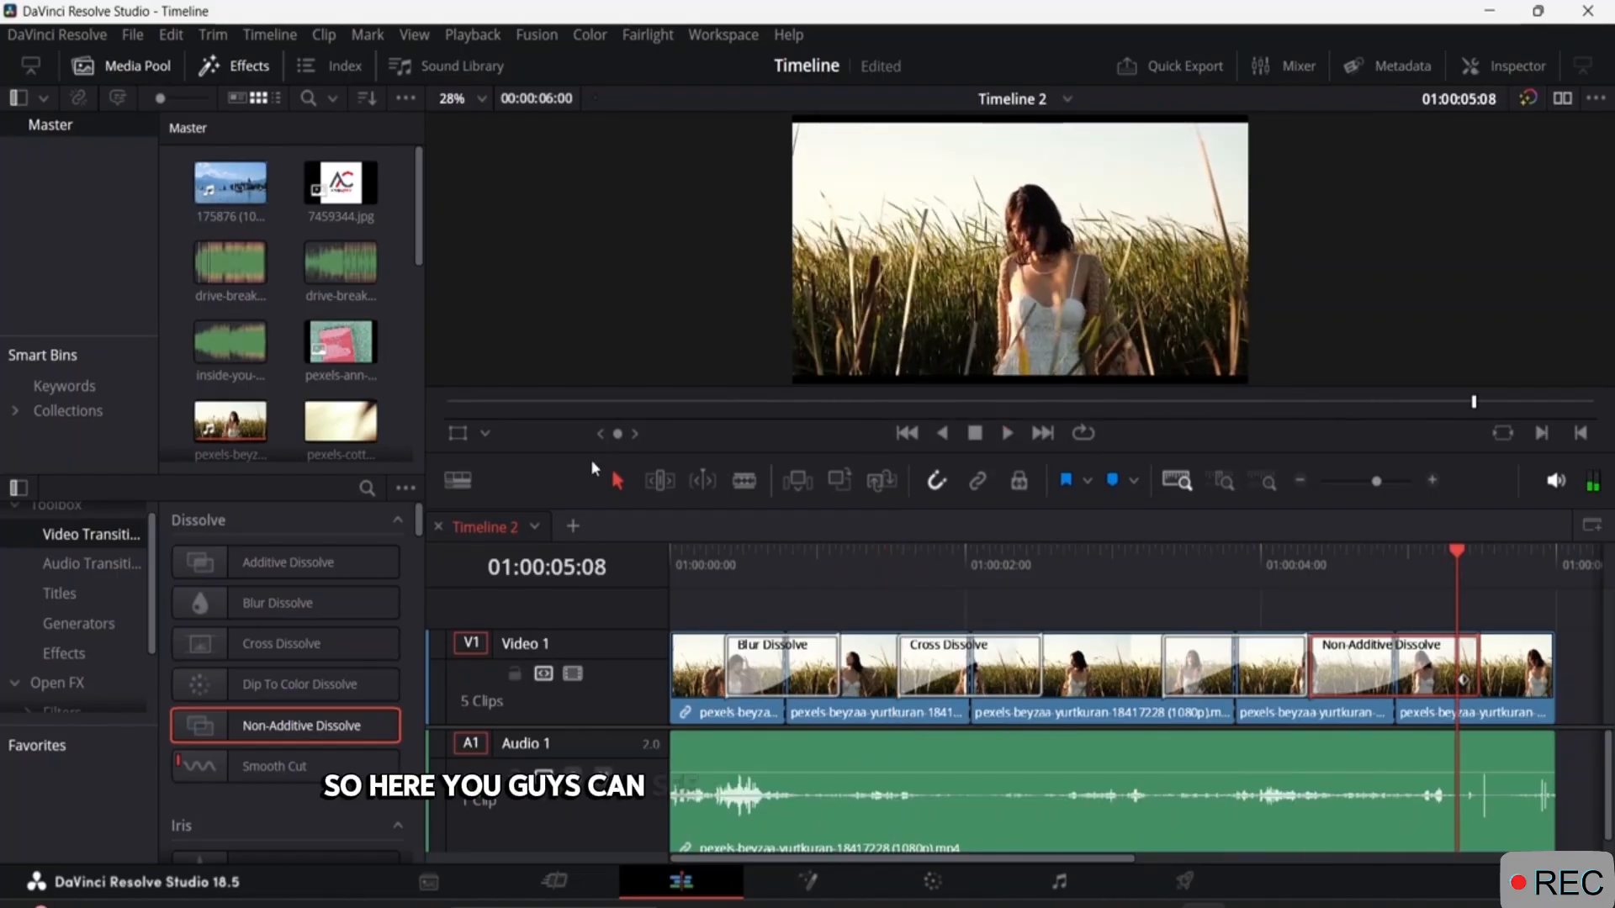
Shorten the Non-Additive Dissolve directly on the timeline by trimming its start closer to the fourth cut.
click(999, 694)
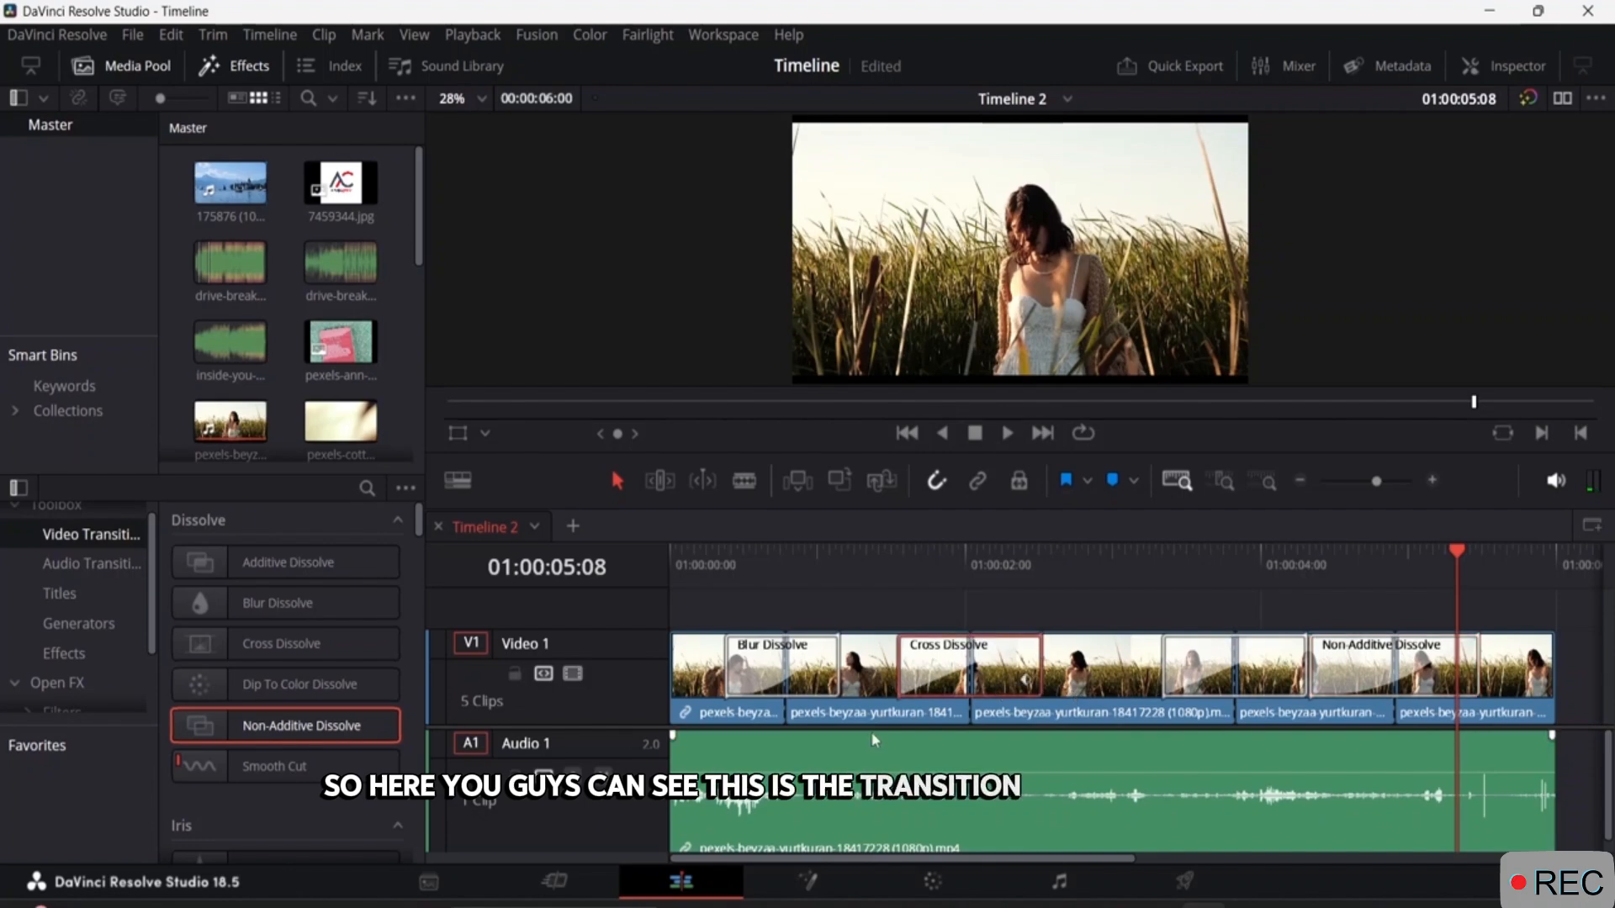
click(820, 685)
click(1222, 681)
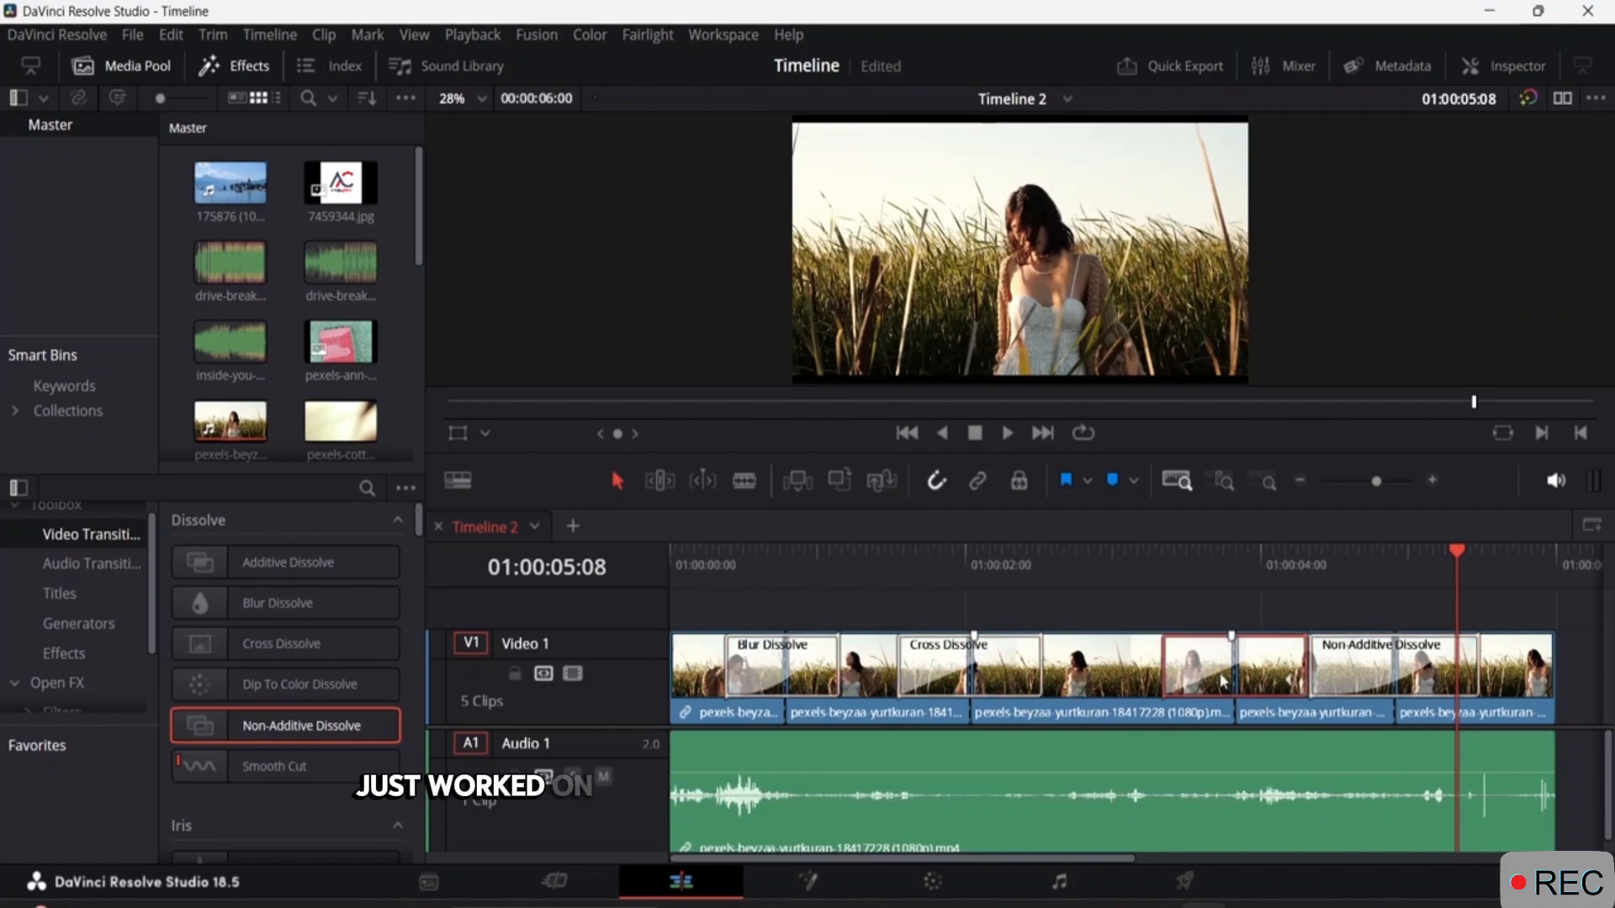
click(1427, 670)
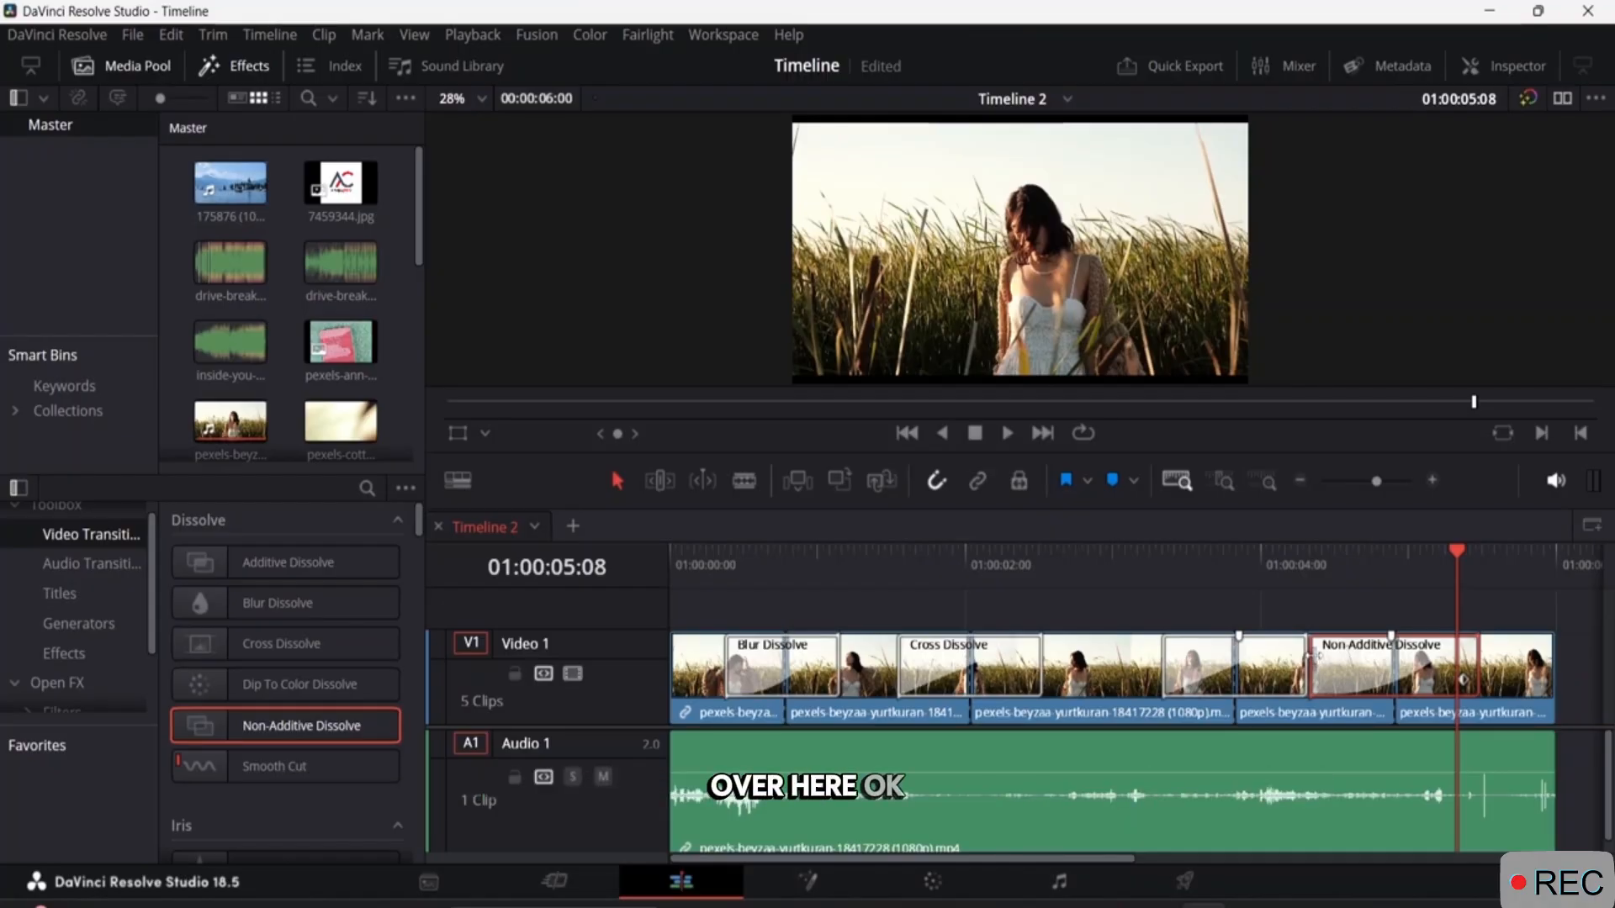
drag(1314, 656, 1344, 661)
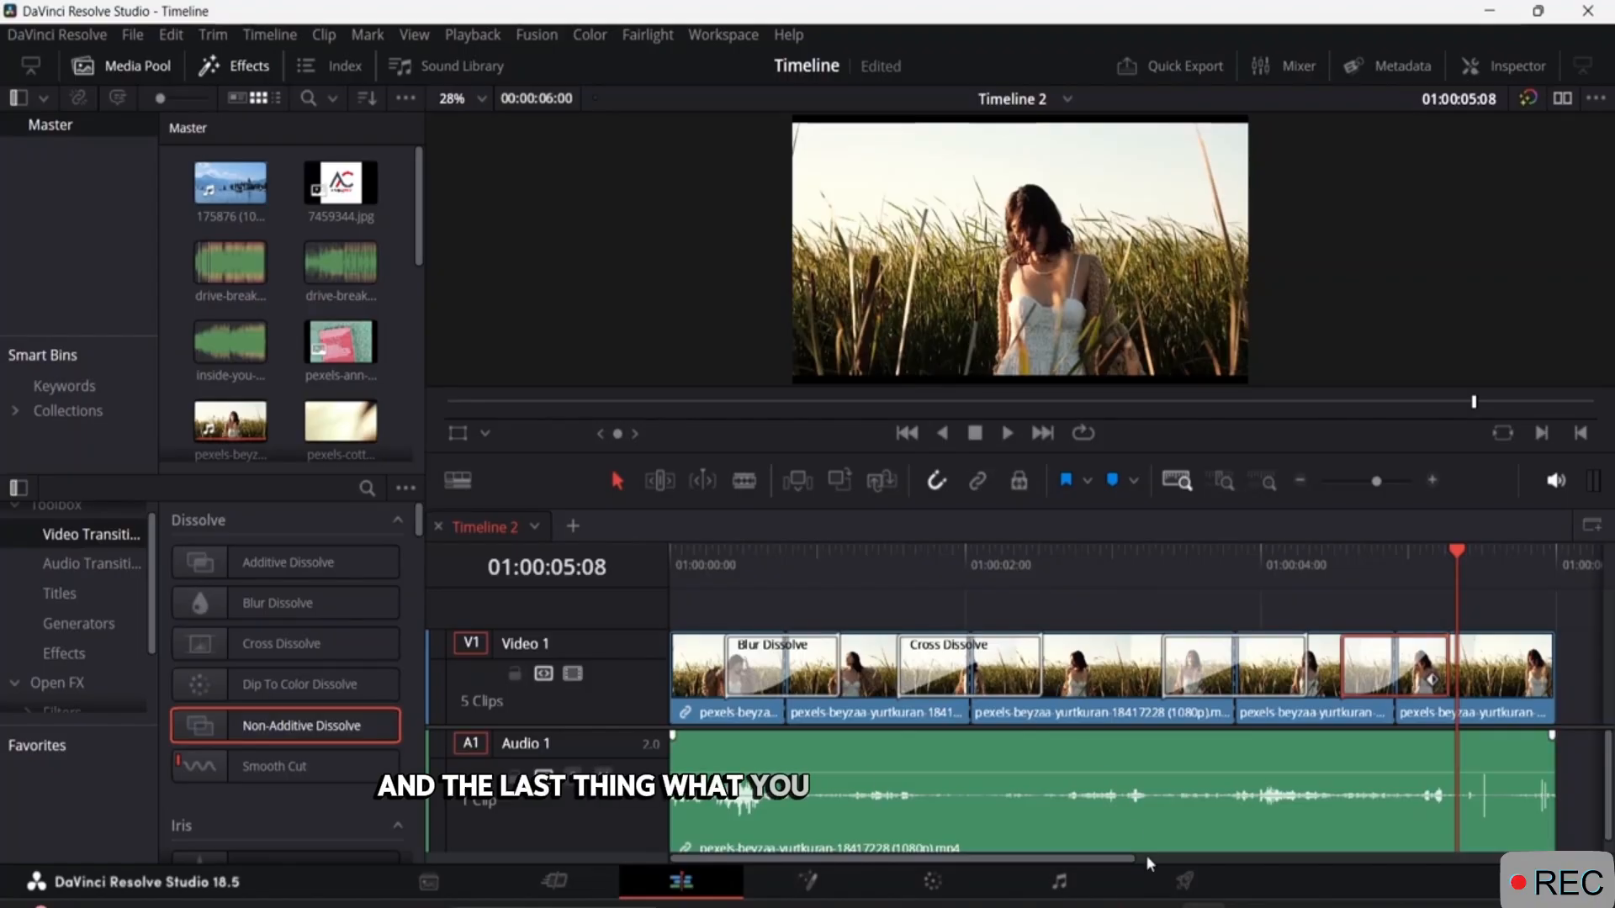
Go to the Deliver page, review the Custom Export settings and start adding Timeline 2 to the render queue.
click(1185, 881)
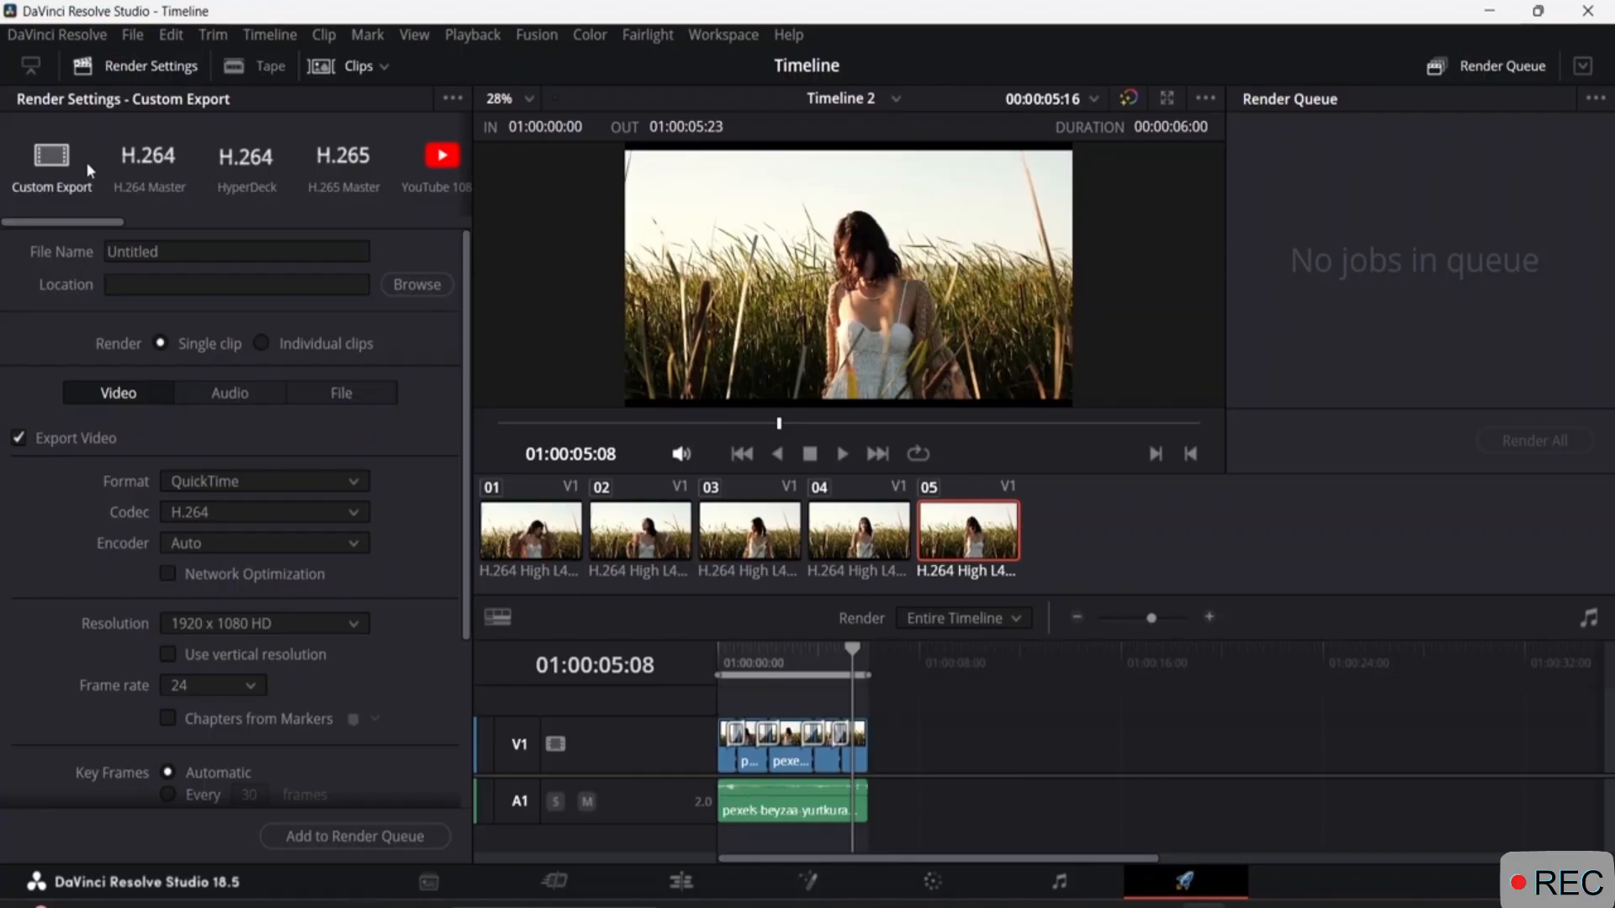
scroll(269, 496, down, 3)
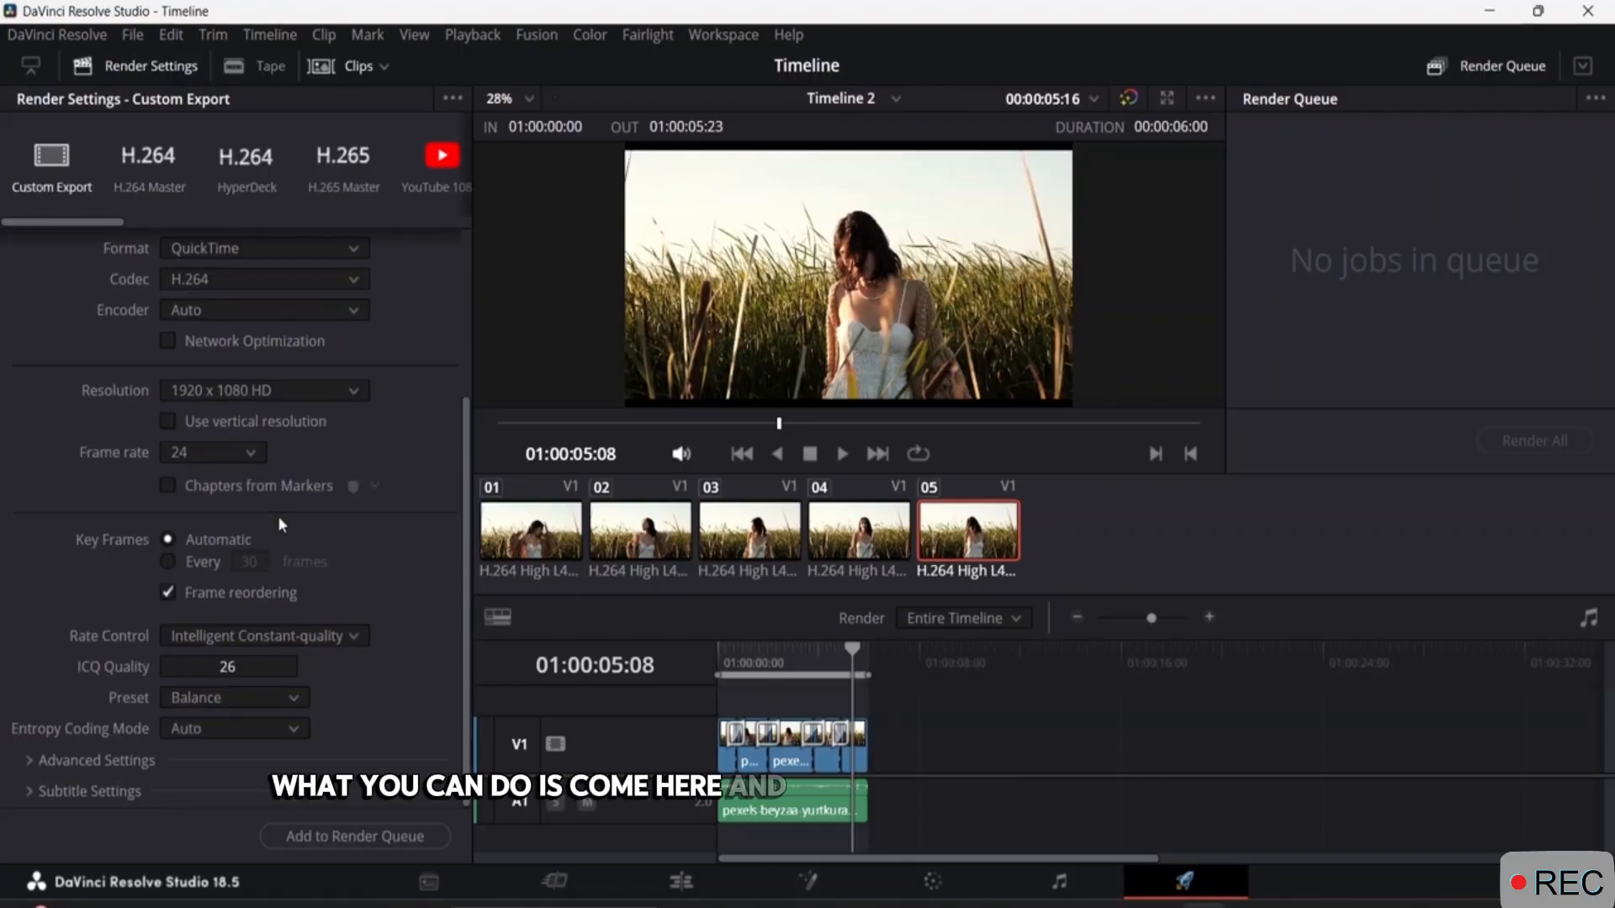
scroll(277, 517, up, 3)
scroll(266, 507, down, 3)
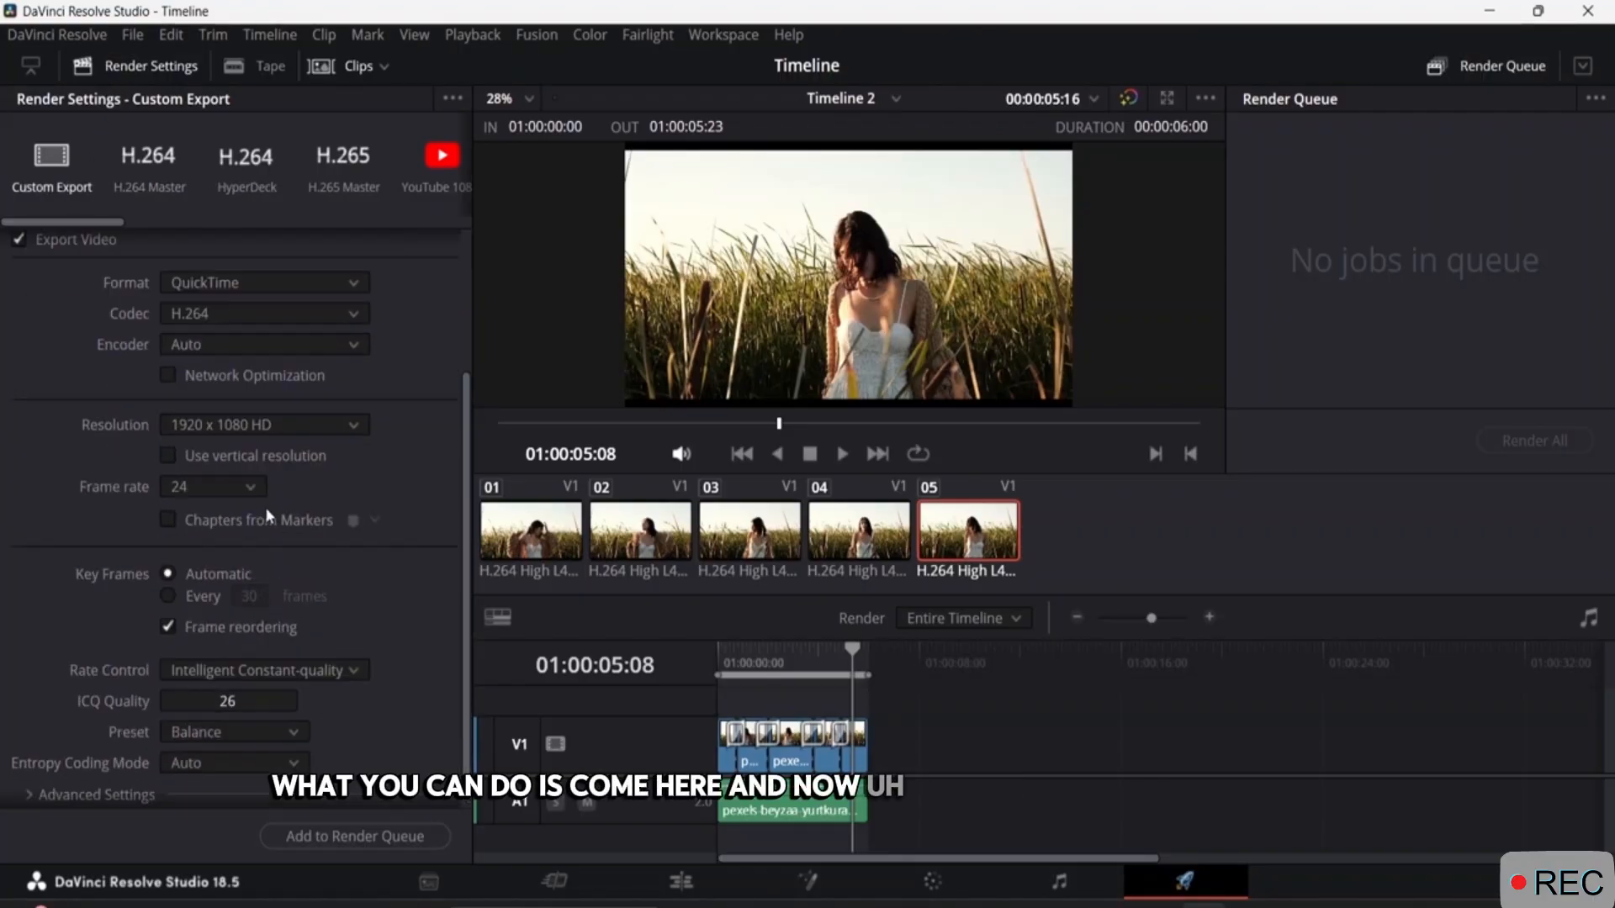
click(339, 836)
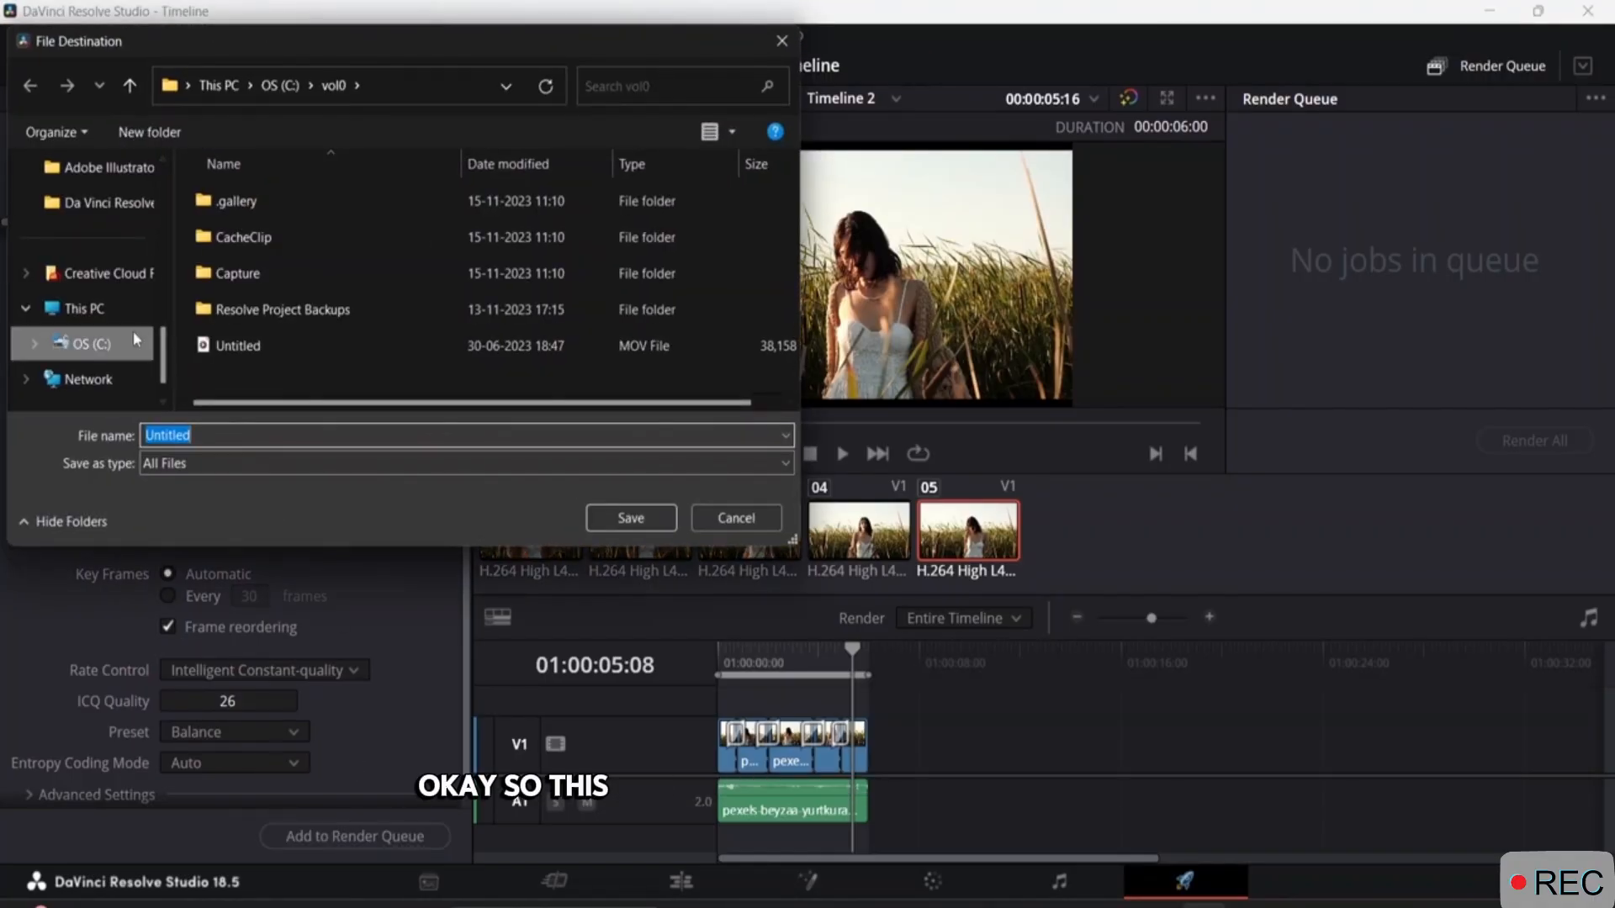
Save the render output in the Downloads folder under the file name Class Project 1.
scroll(113, 257, up, 3)
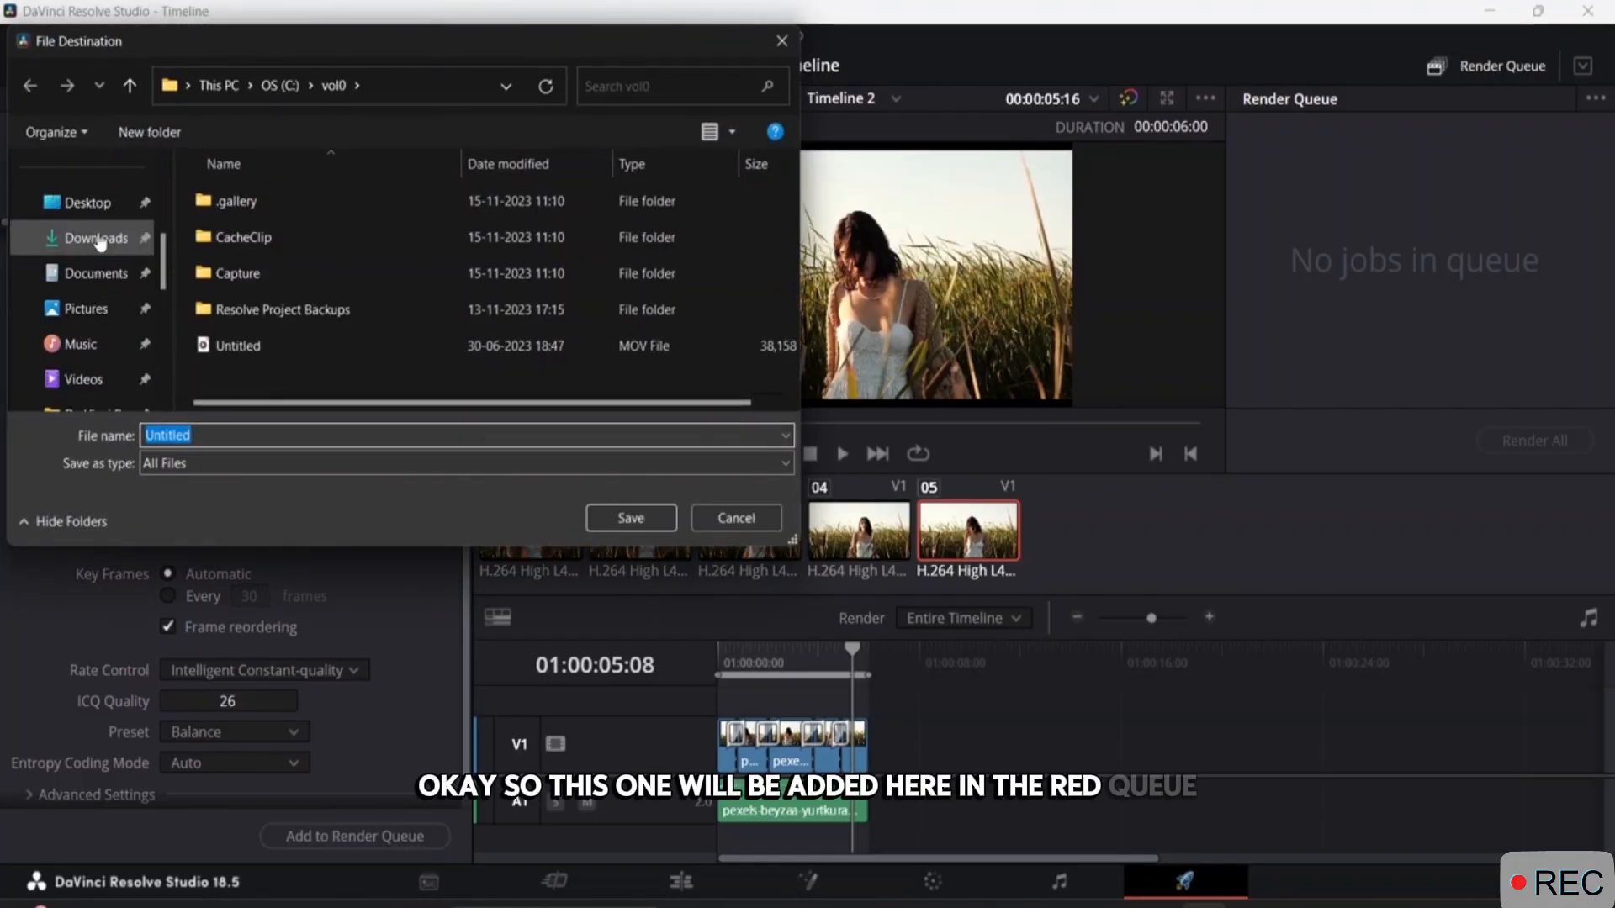
click(98, 240)
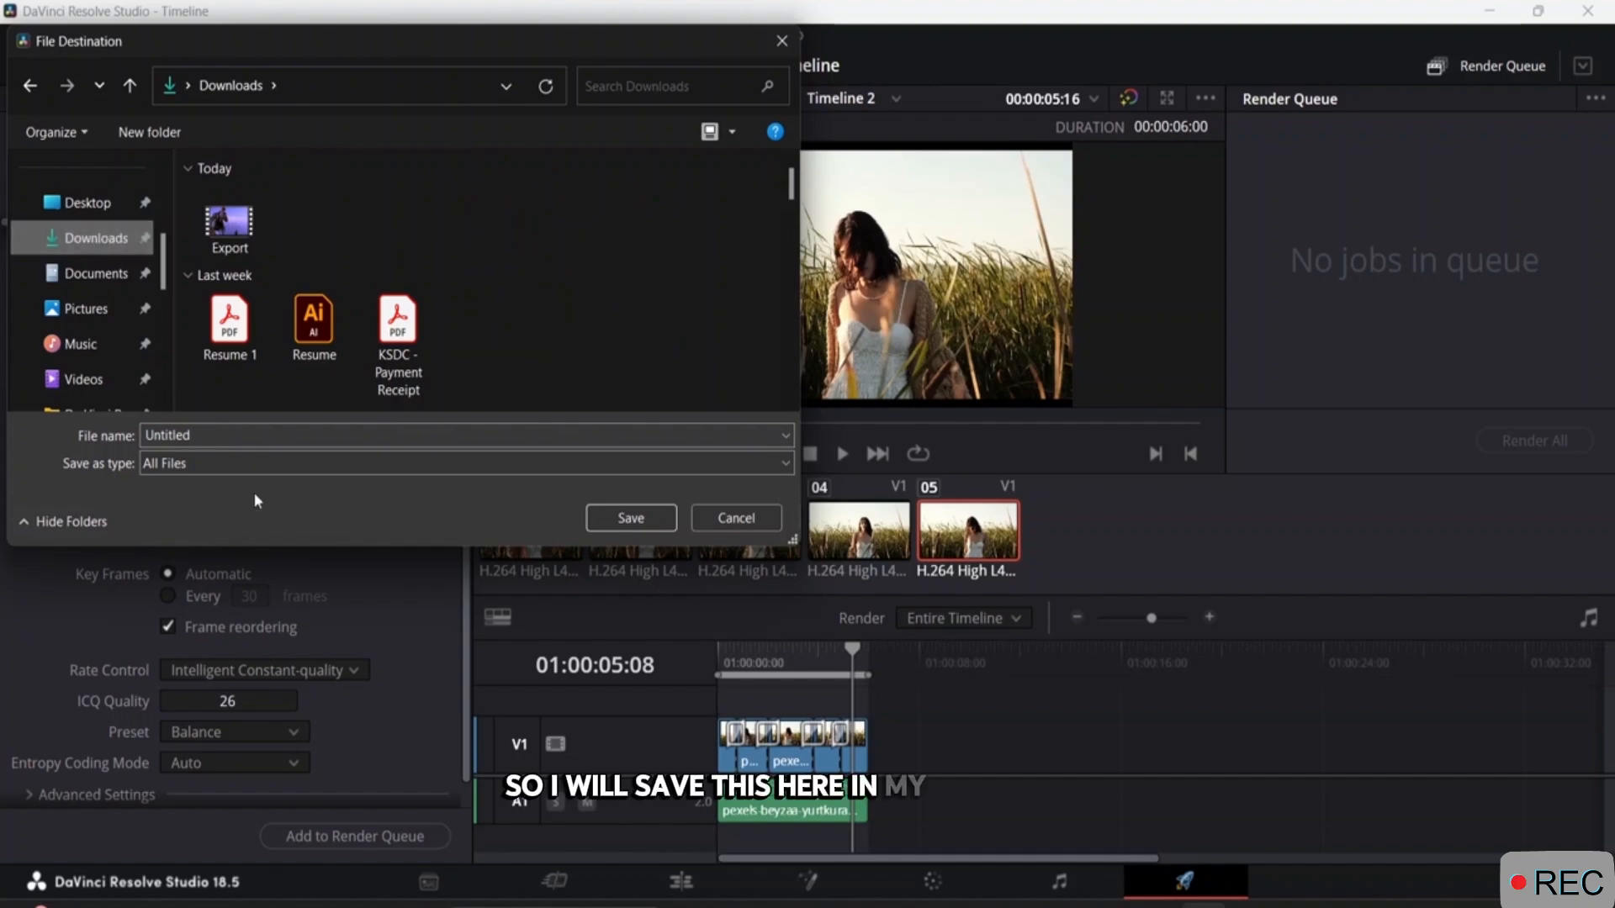
click(213, 432)
key(BackSpace)
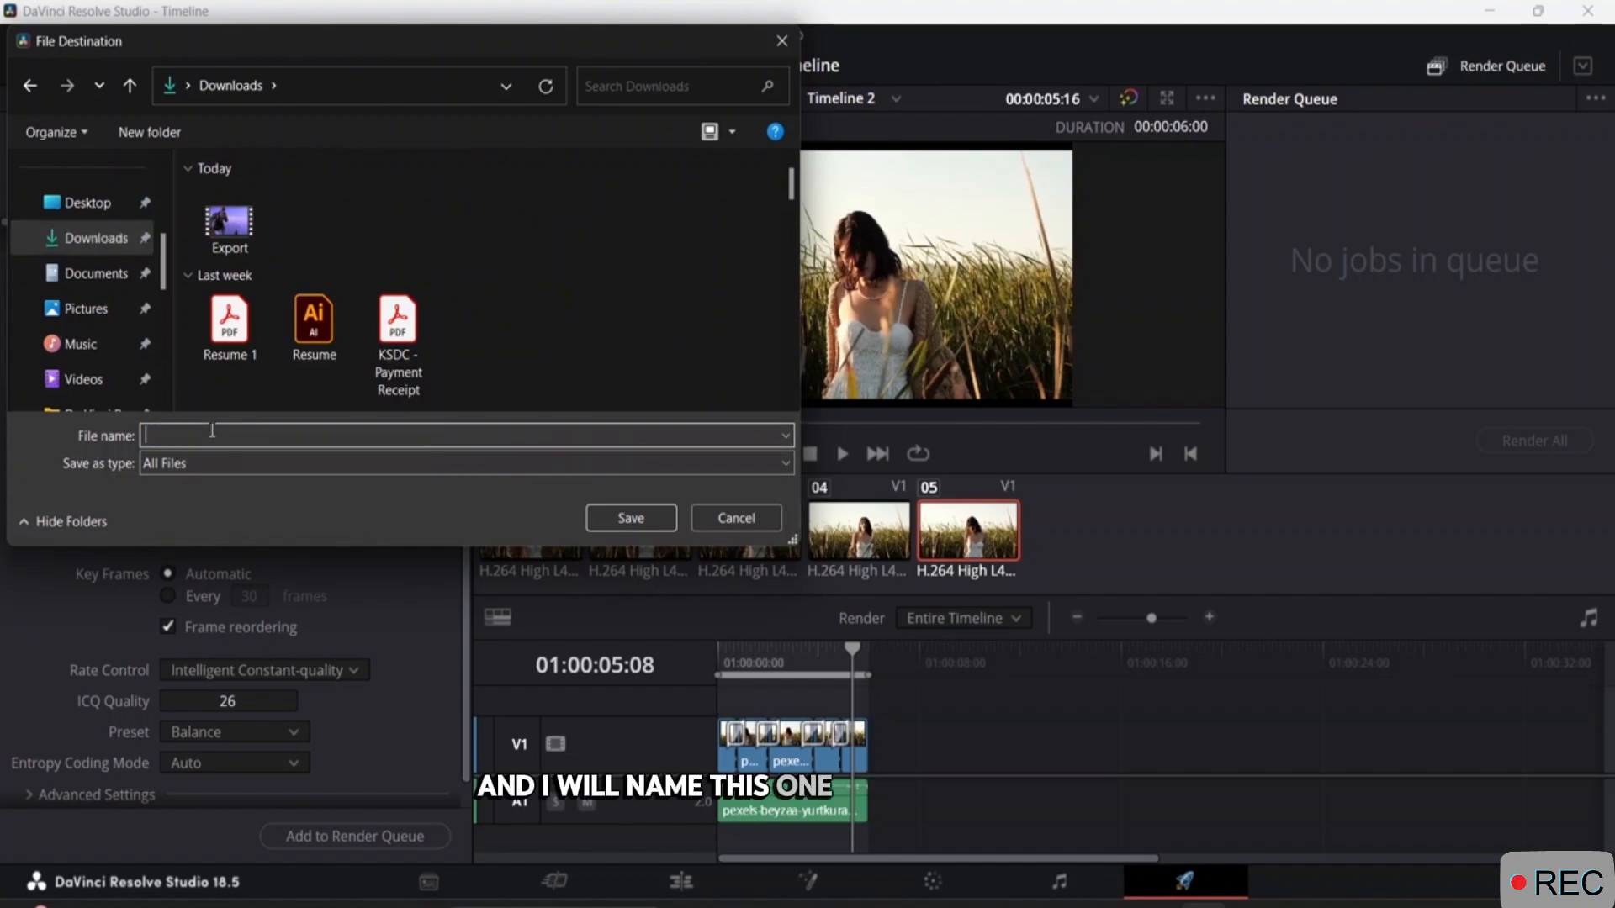
text(Class dp)
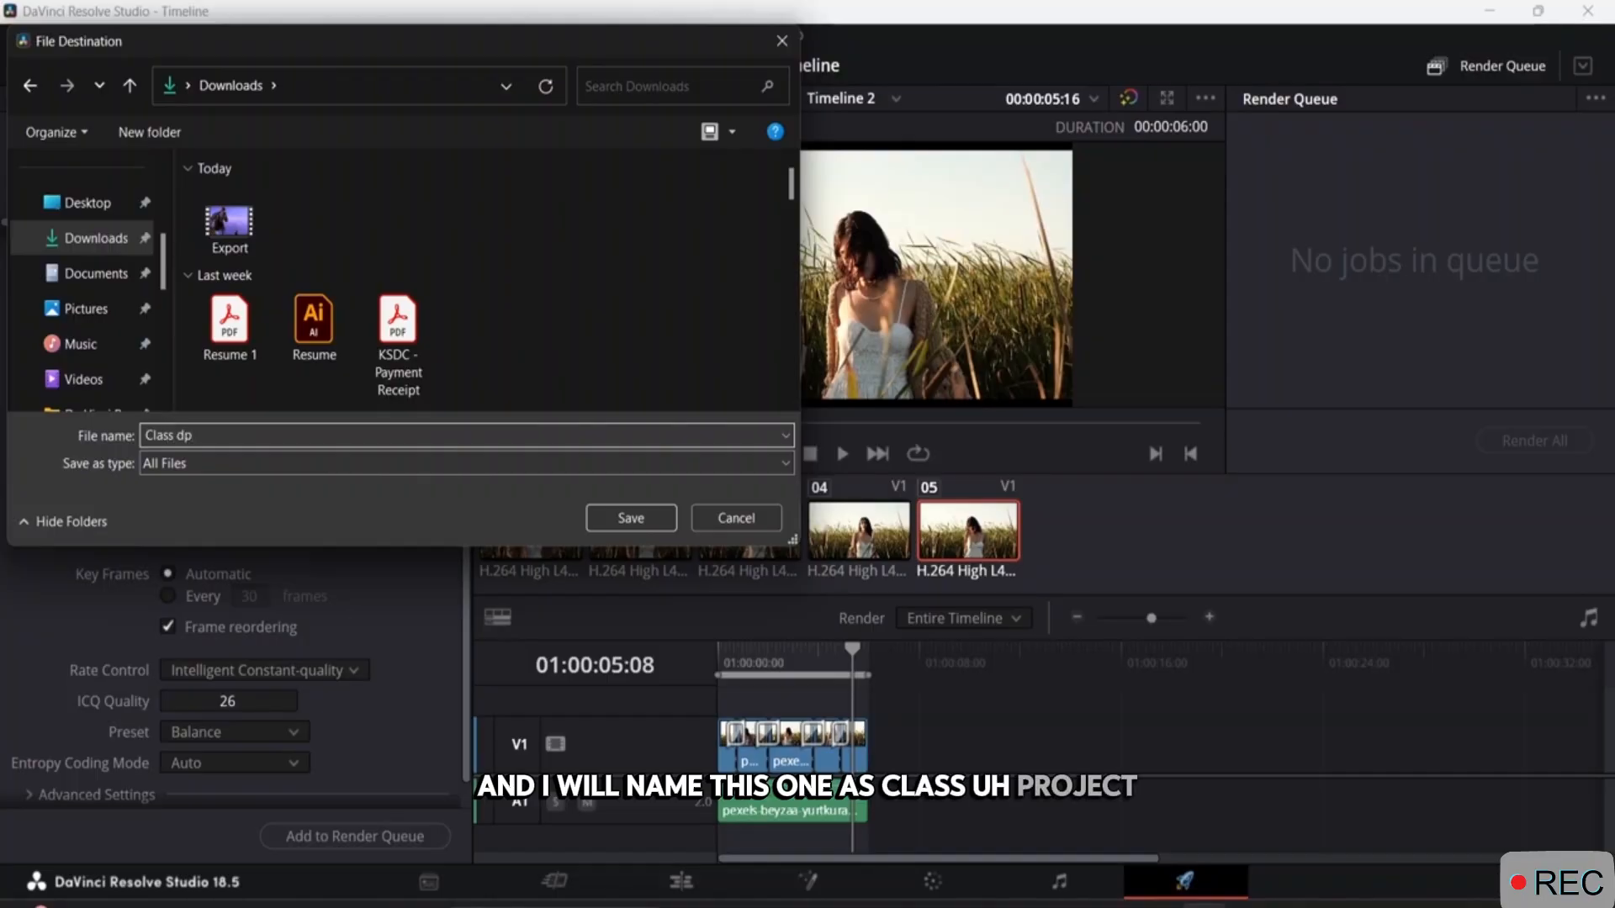
key(BackSpace)
key(BackSpace)
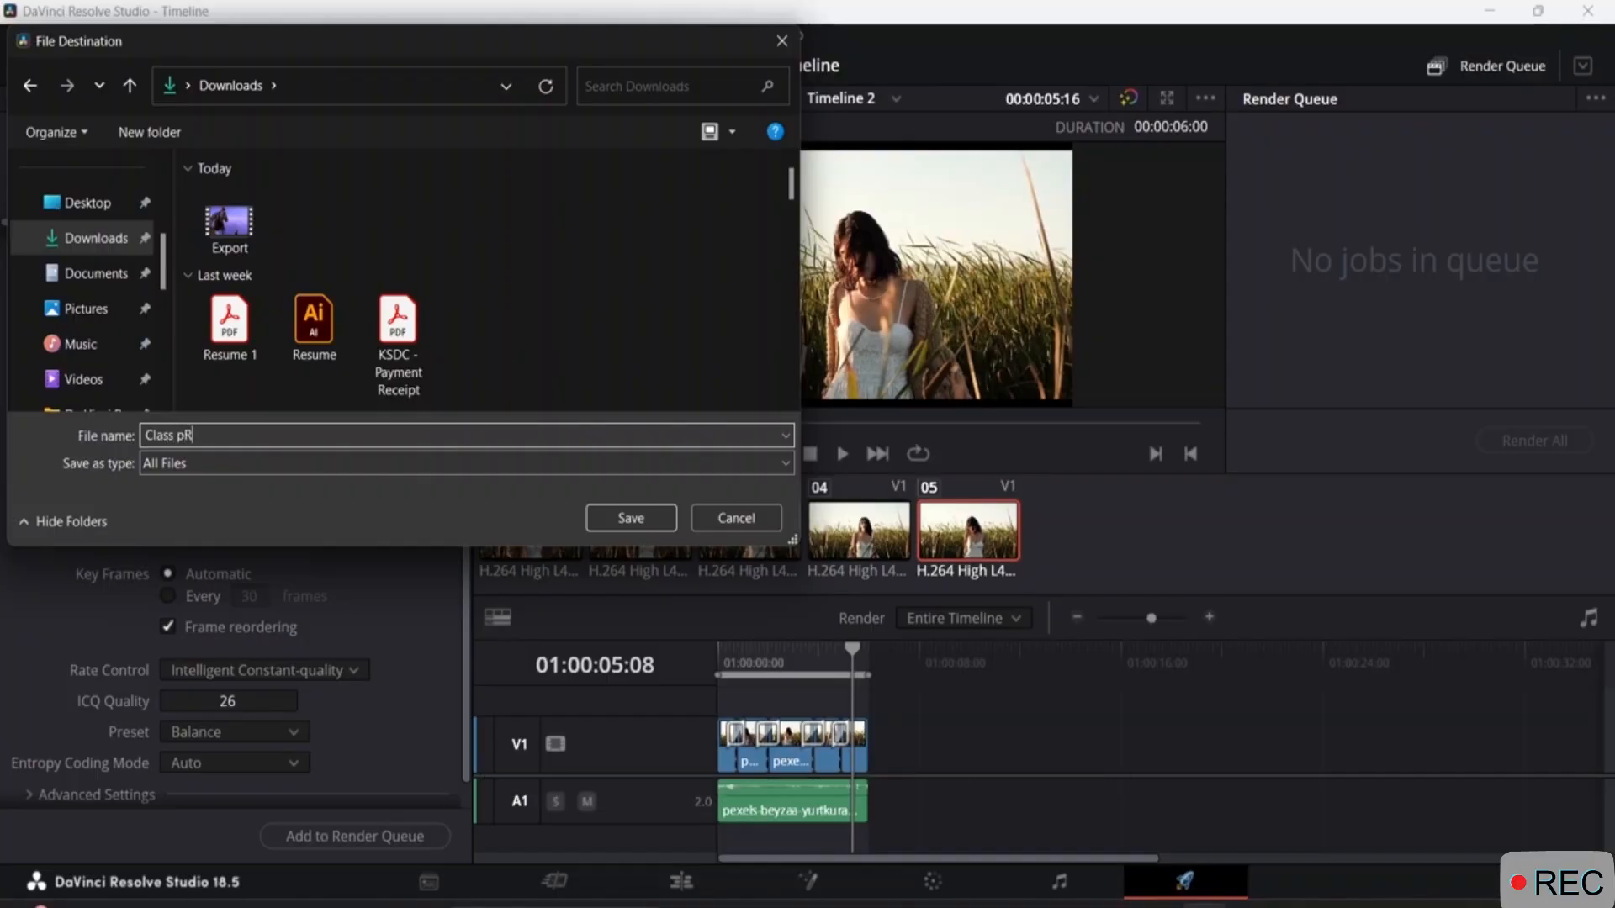
key(BackSpace)
key(BackSpace)
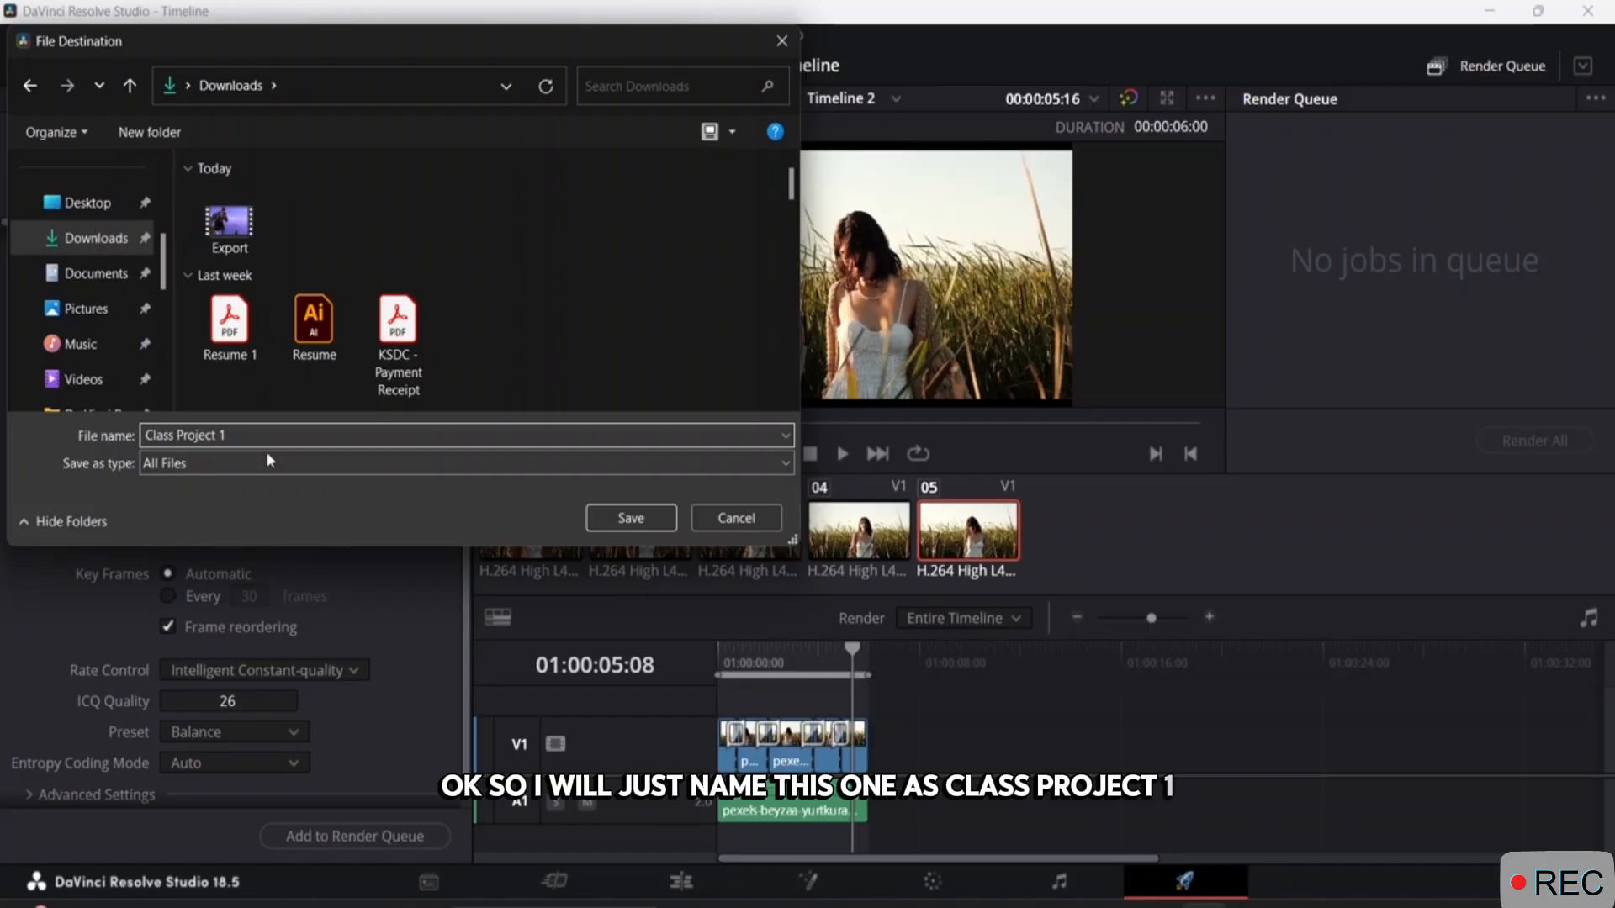
click(630, 518)
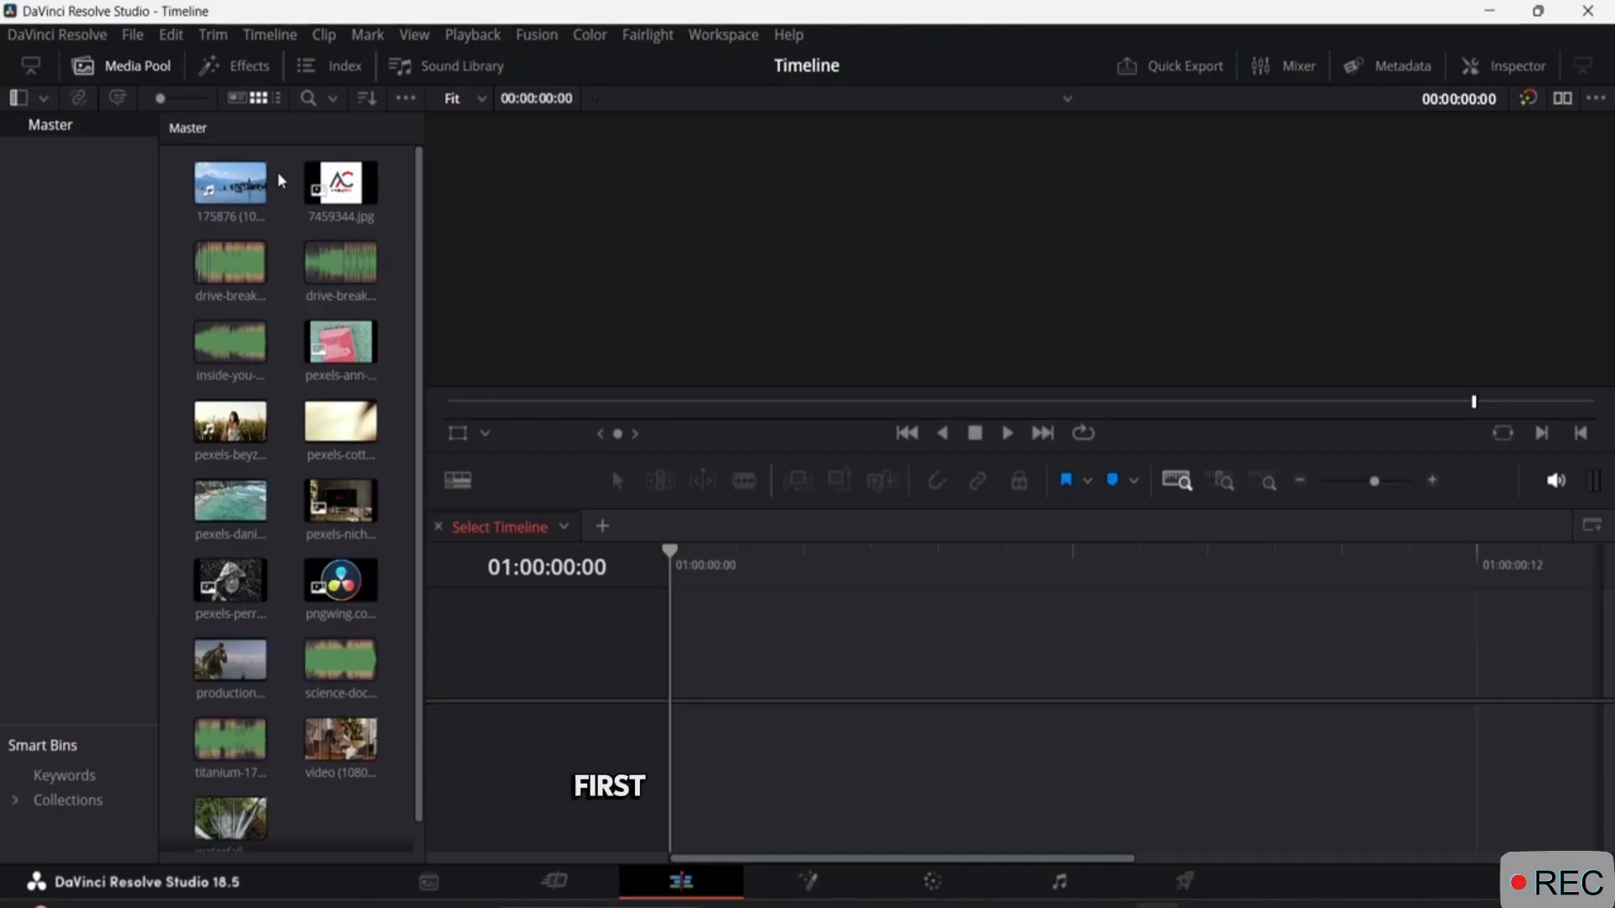
click(132, 34)
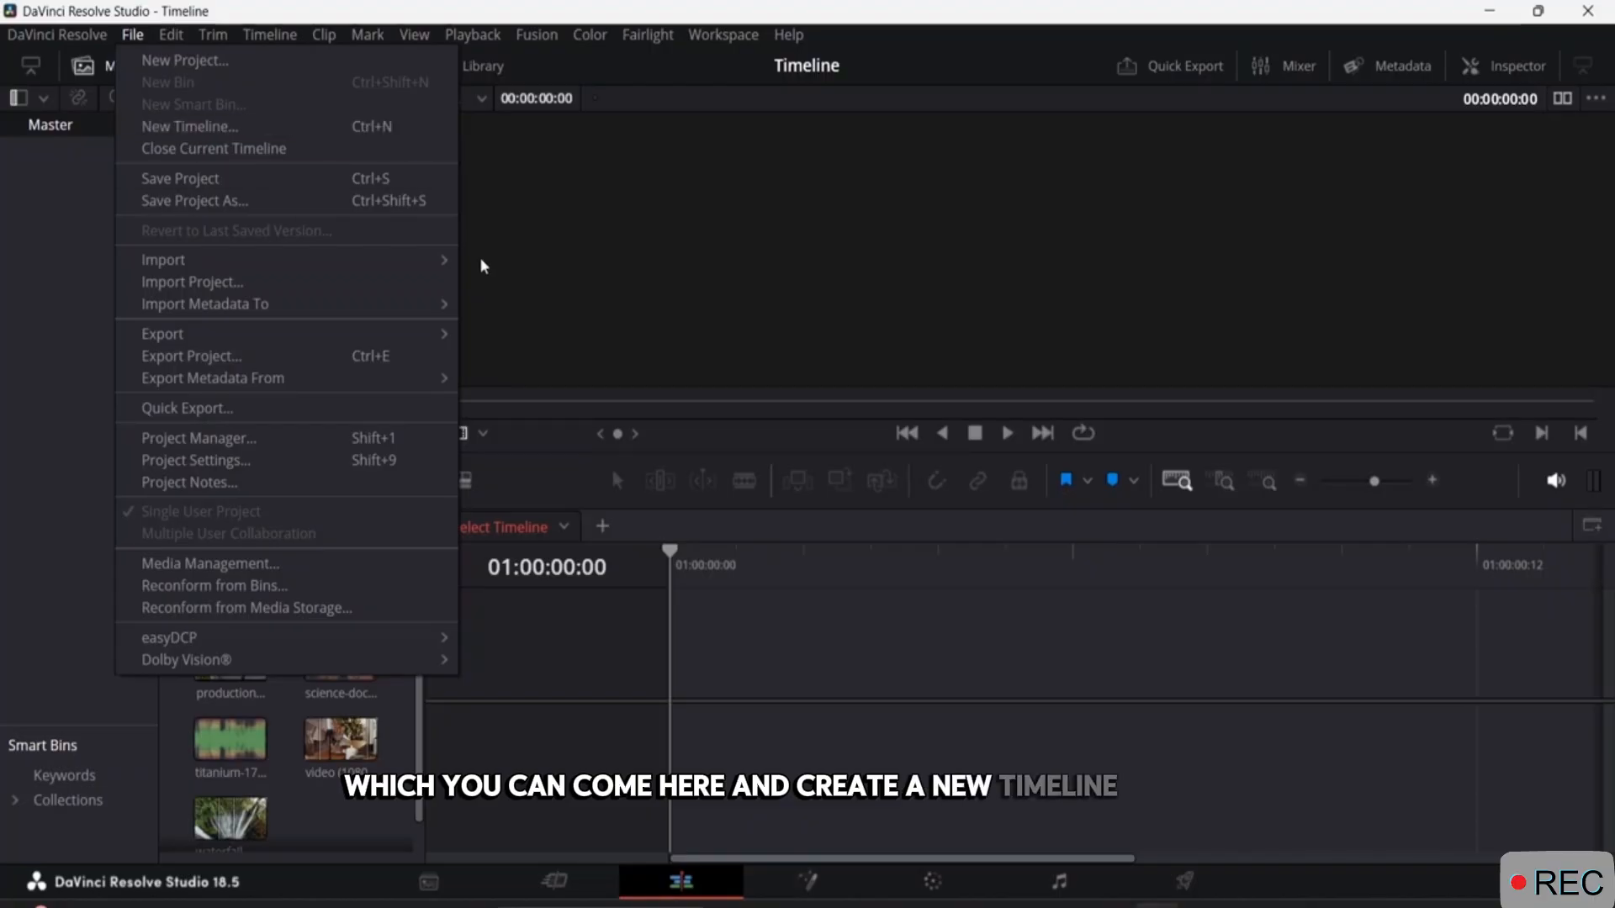
click(507, 268)
click(223, 192)
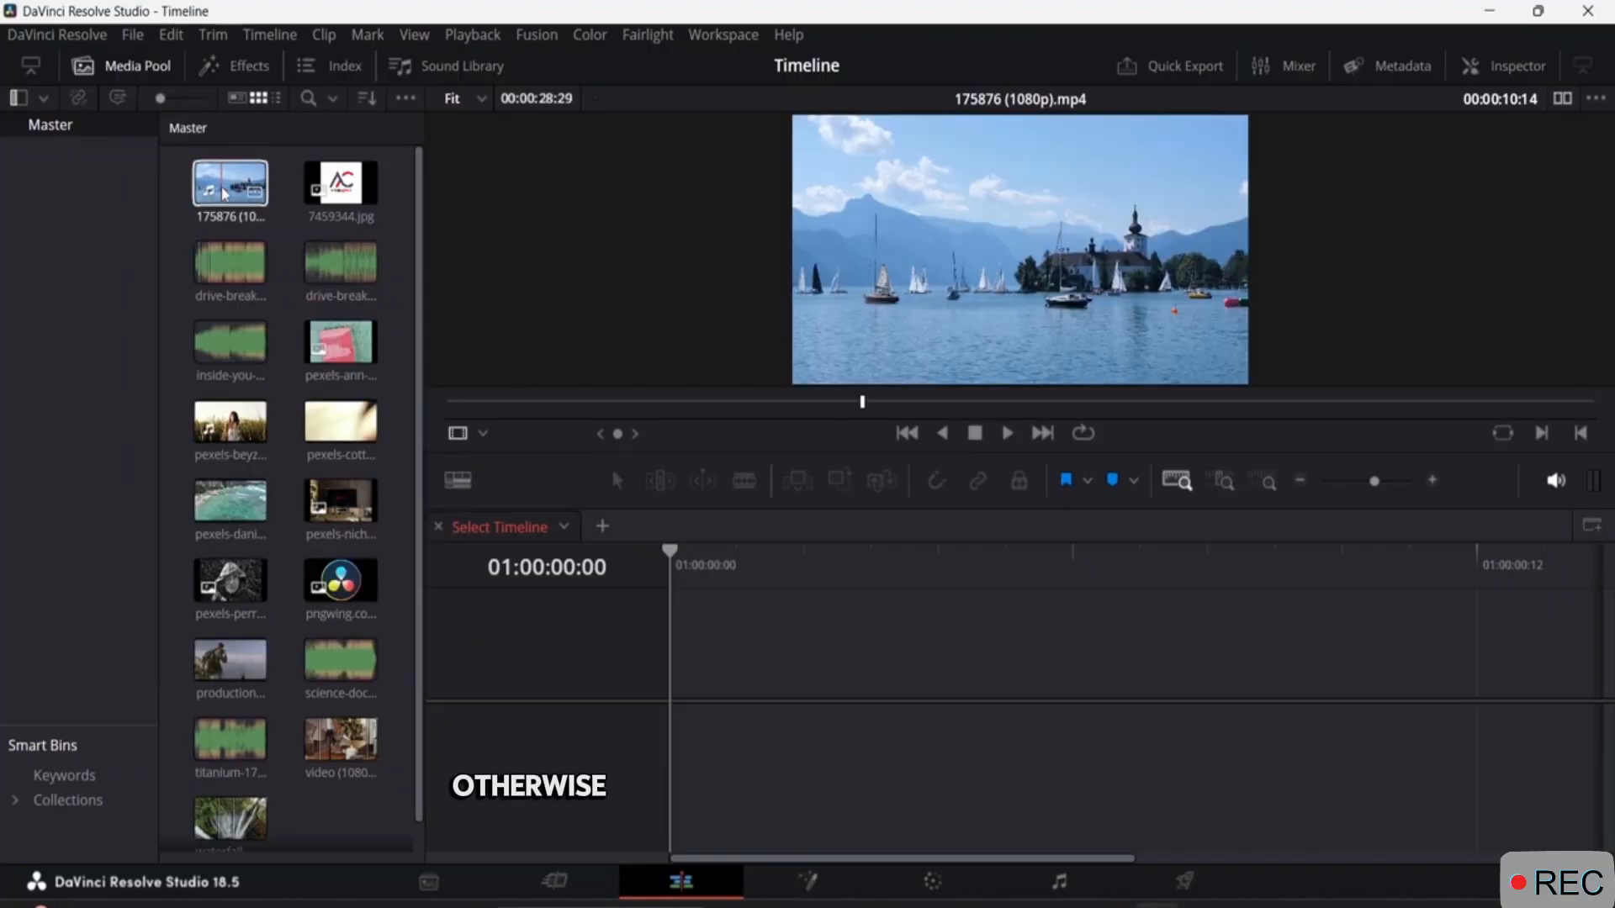
drag(223, 192, 571, 588)
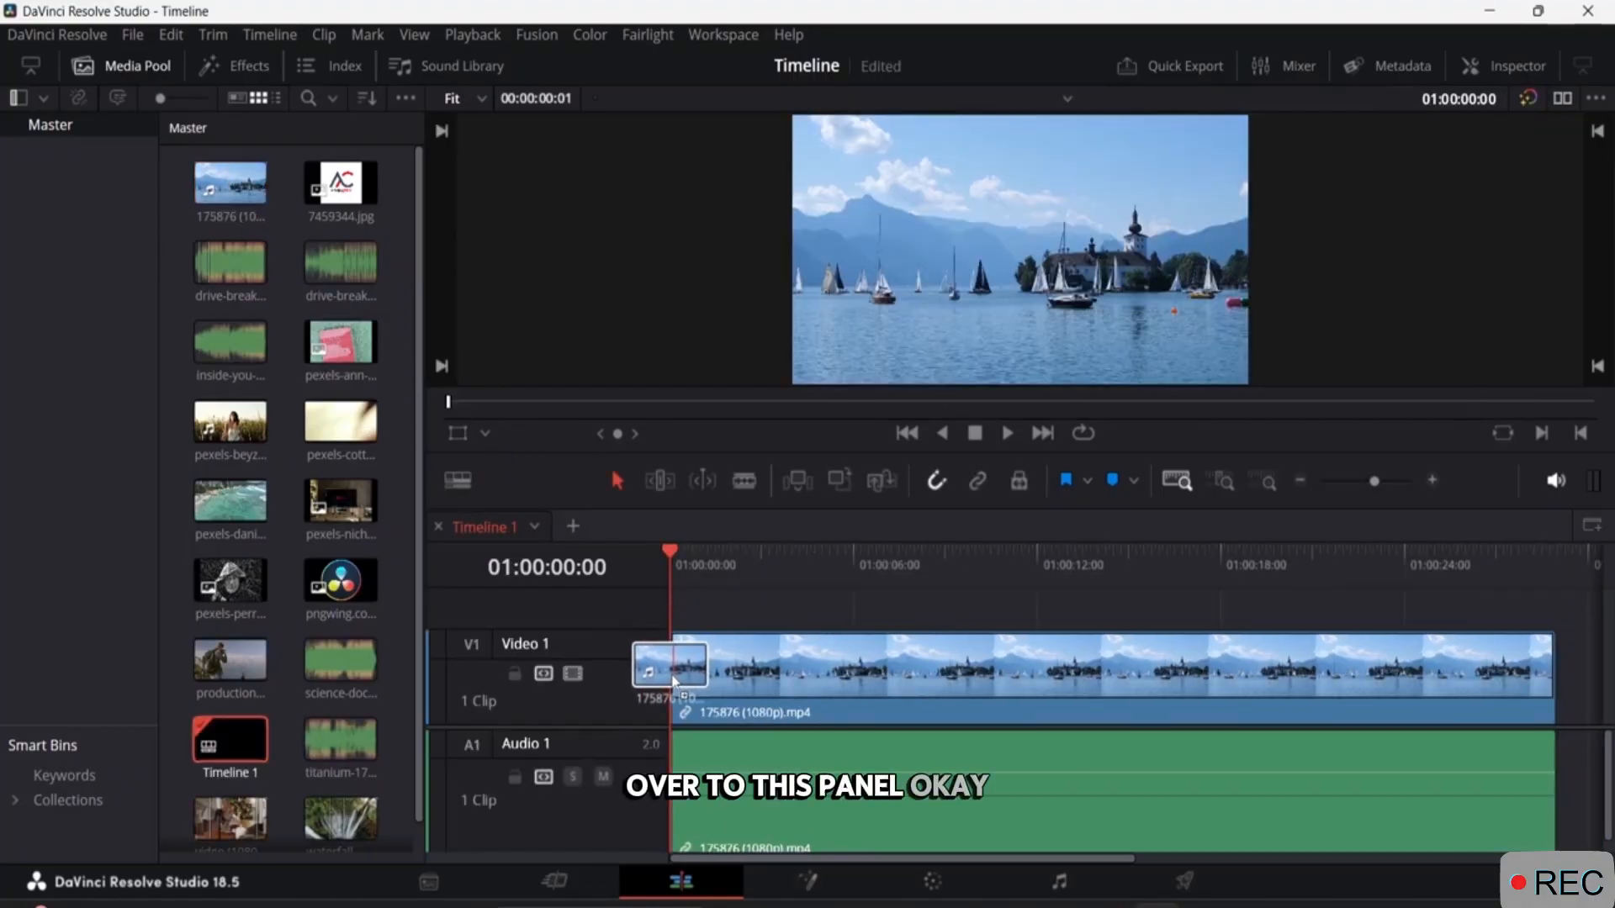
Cut the clip's audio from the Audio 1 track, keeping only its video on the timeline.
click(826, 785)
right_click(815, 767)
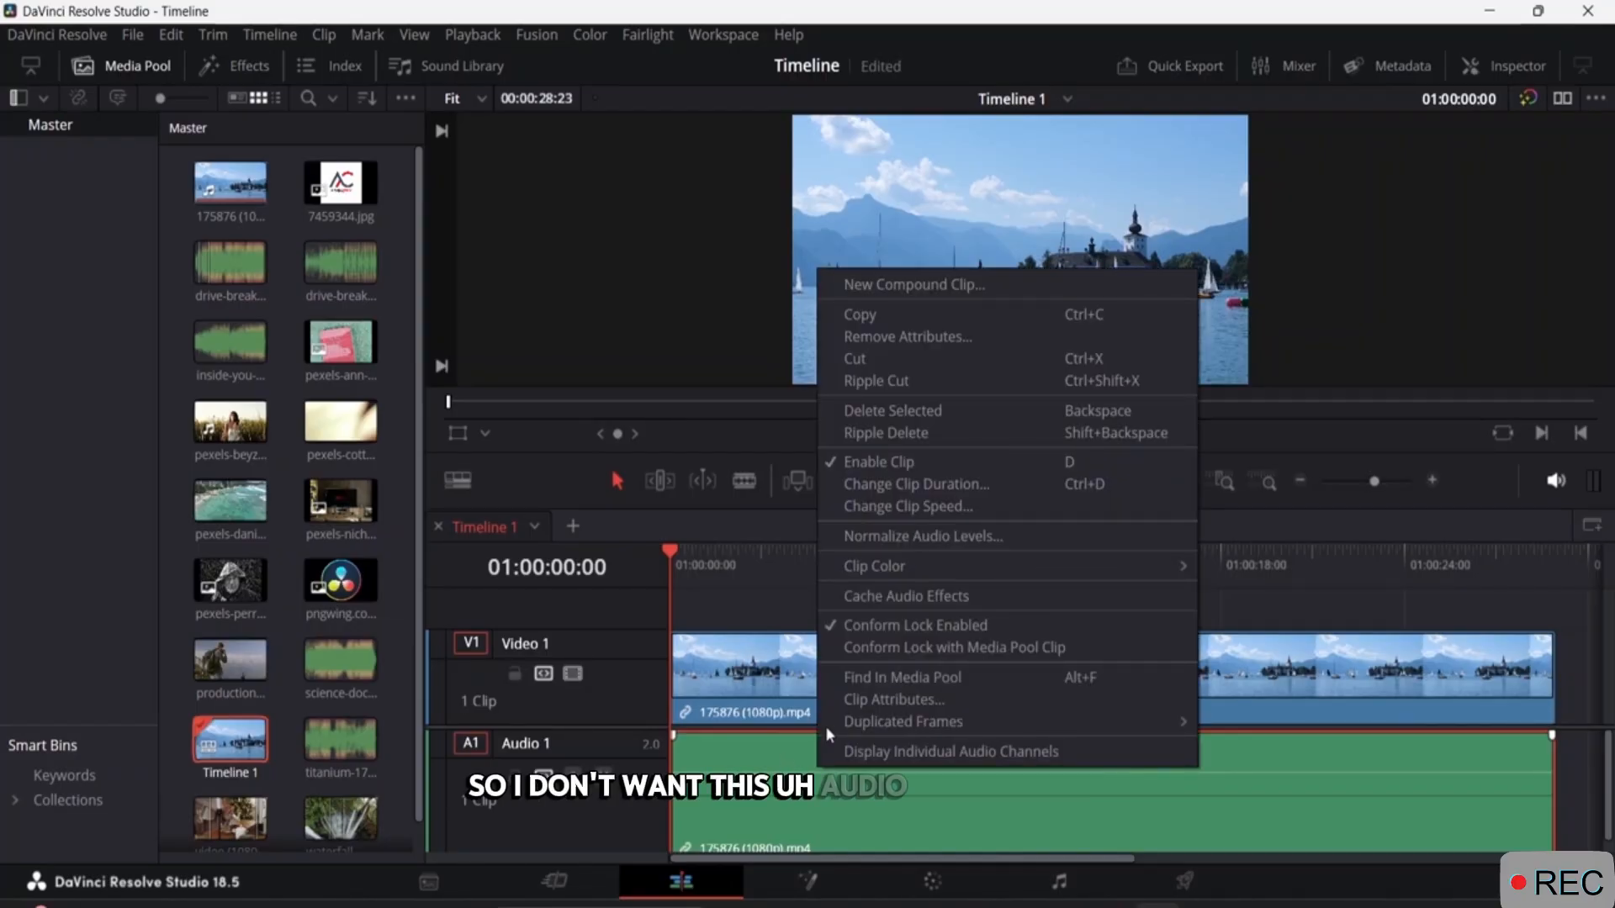
click(743, 767)
right_click(743, 767)
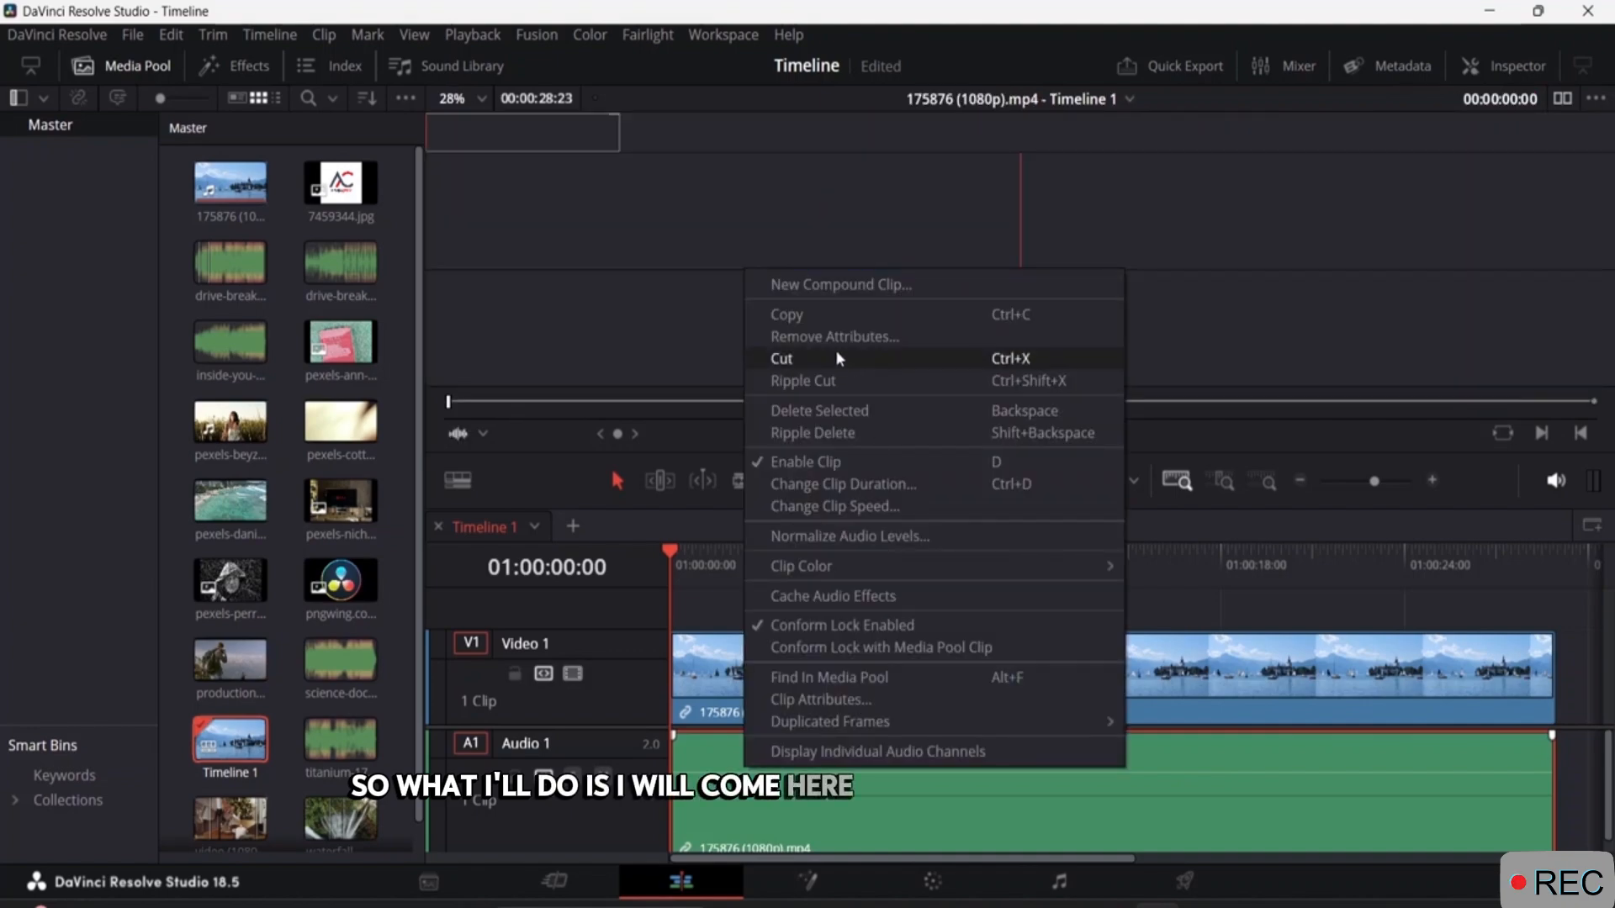
click(837, 357)
click(809, 666)
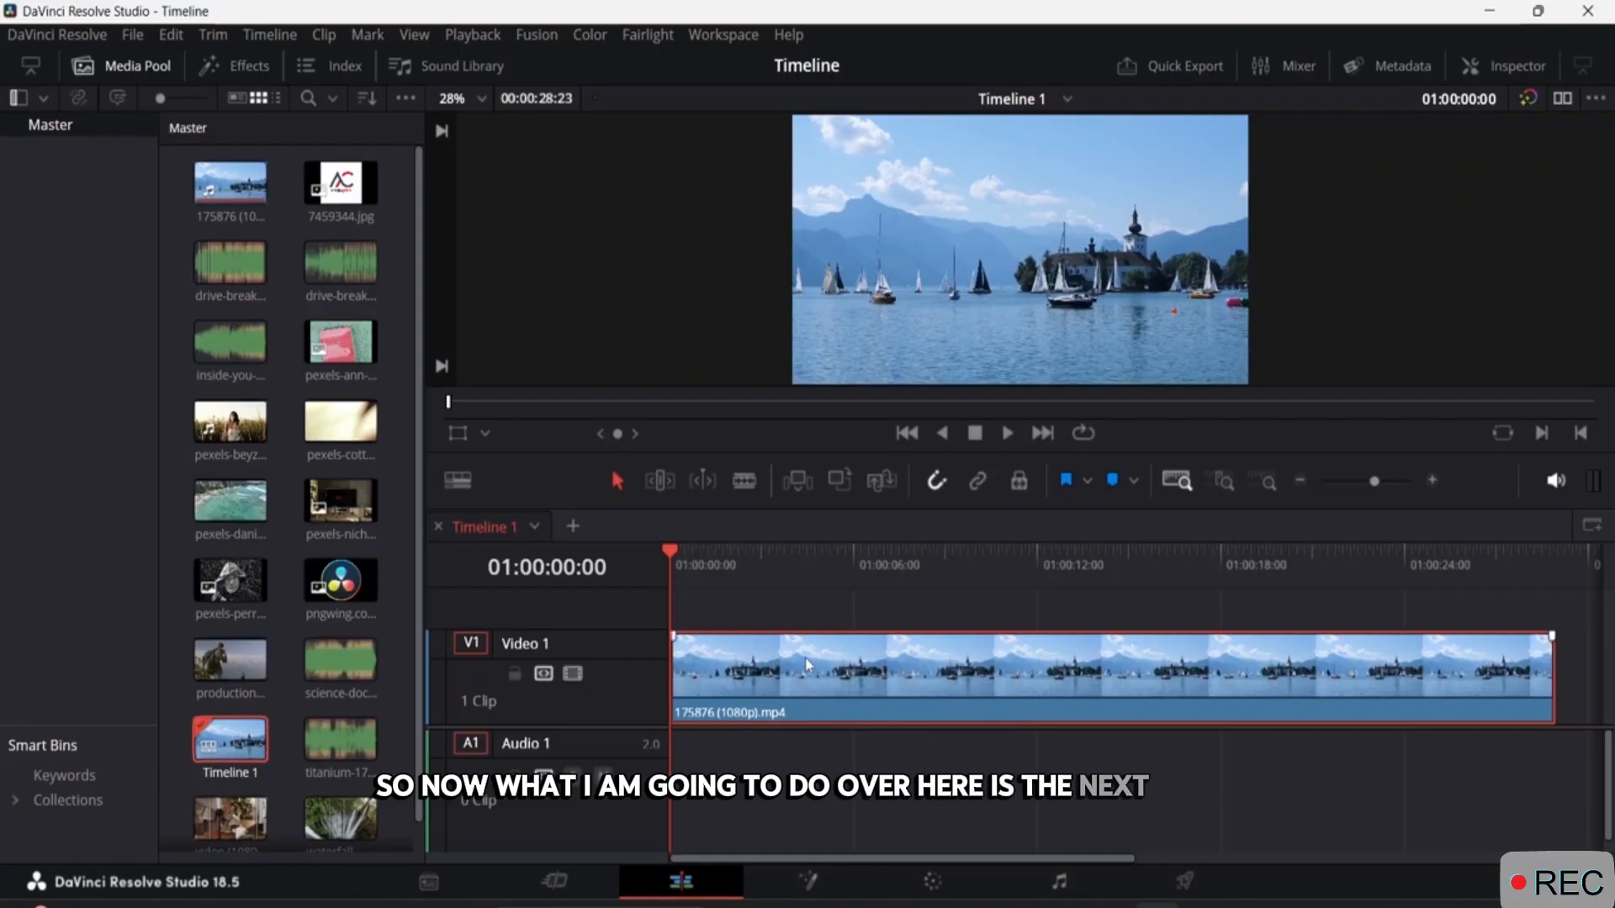
Cut the video clip on Timeline 1 into five pieces at about 7, 13, 20 and 25 seconds.
click(225, 66)
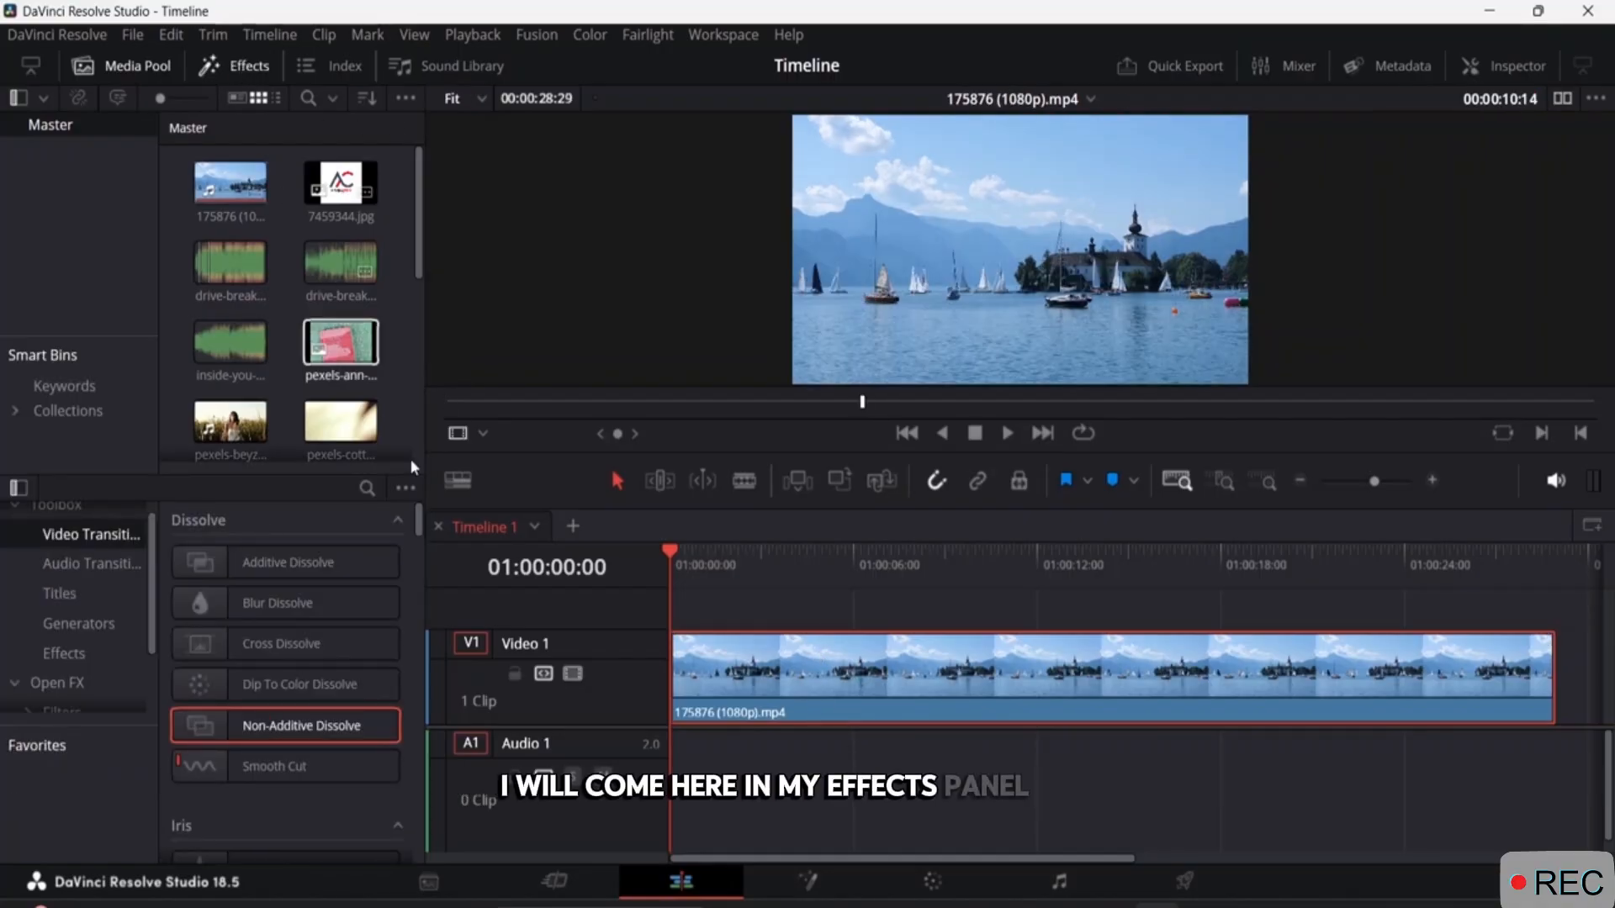
click(743, 480)
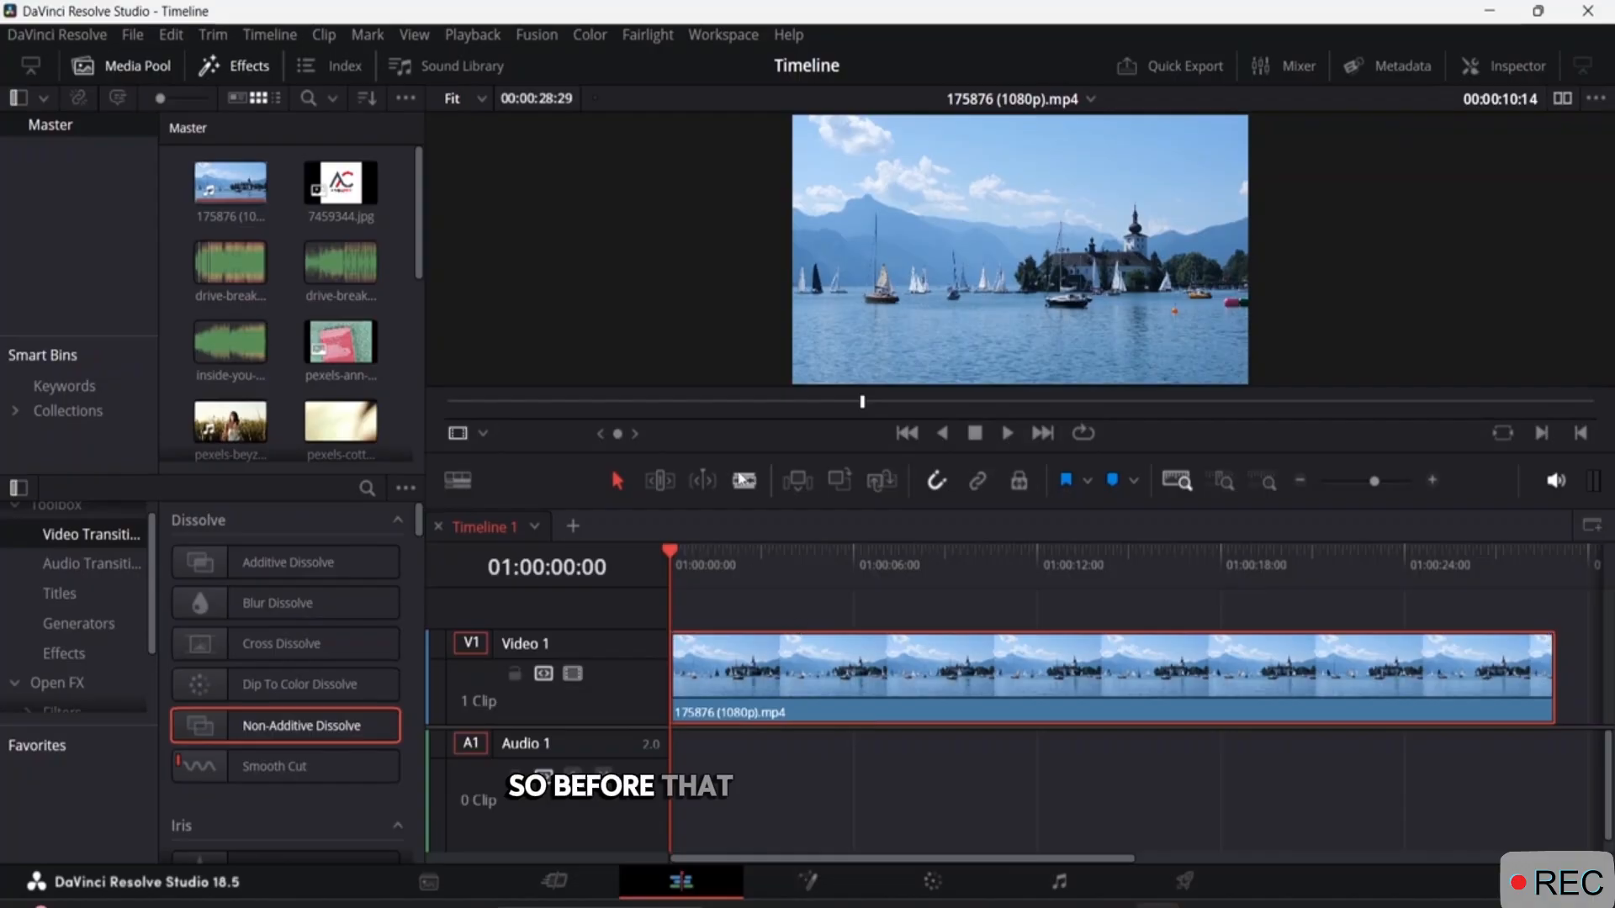
click(893, 673)
click(1289, 673)
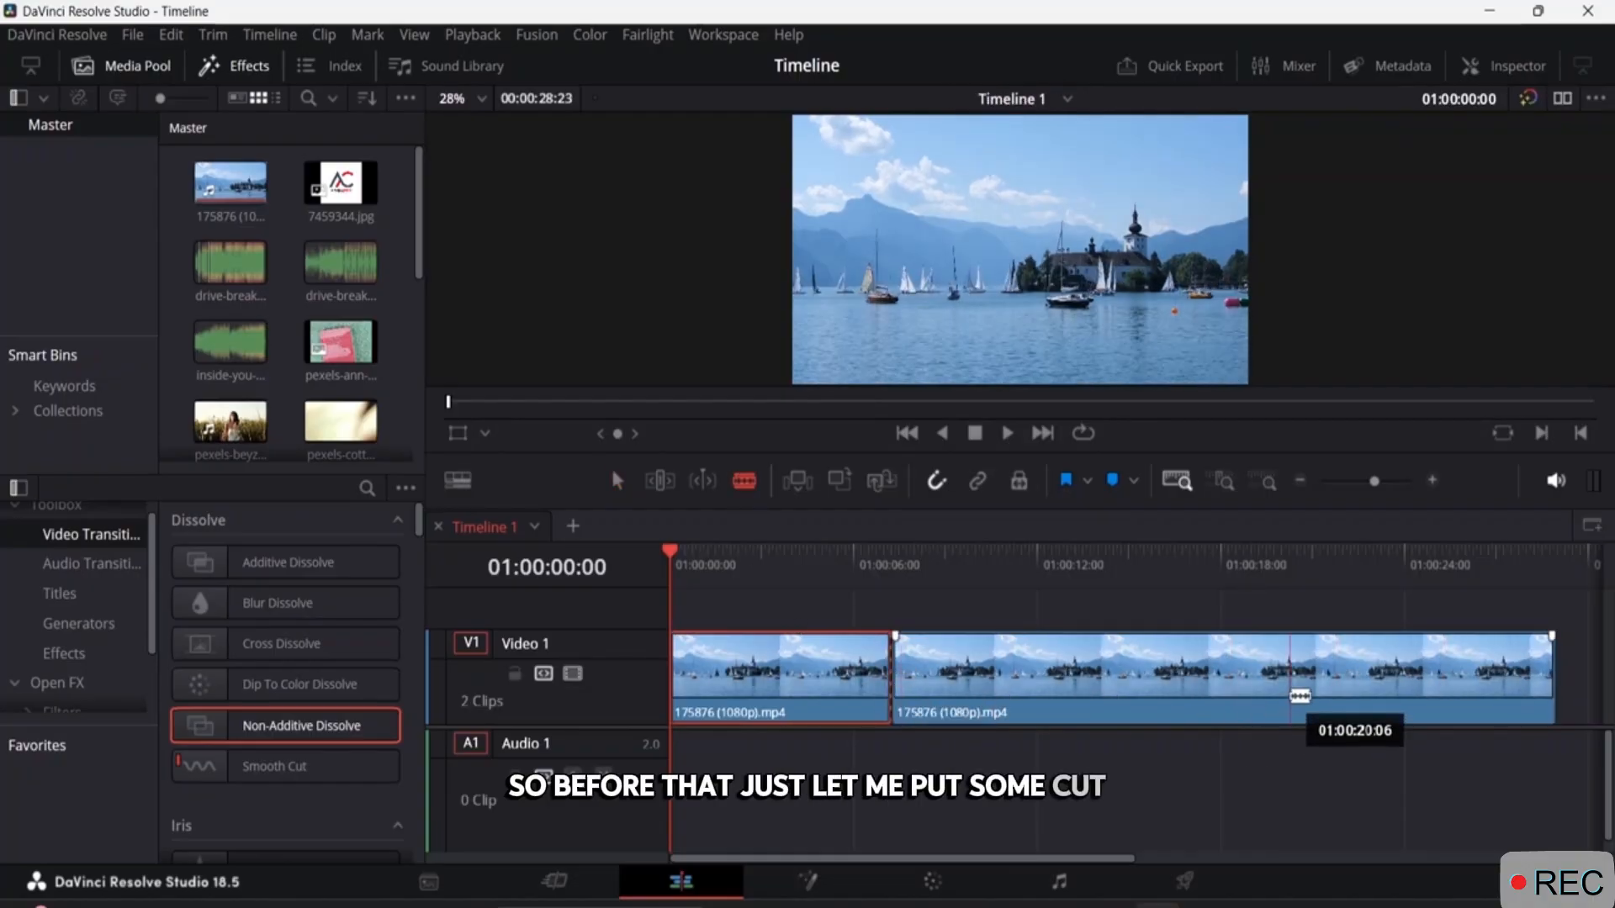
click(1438, 671)
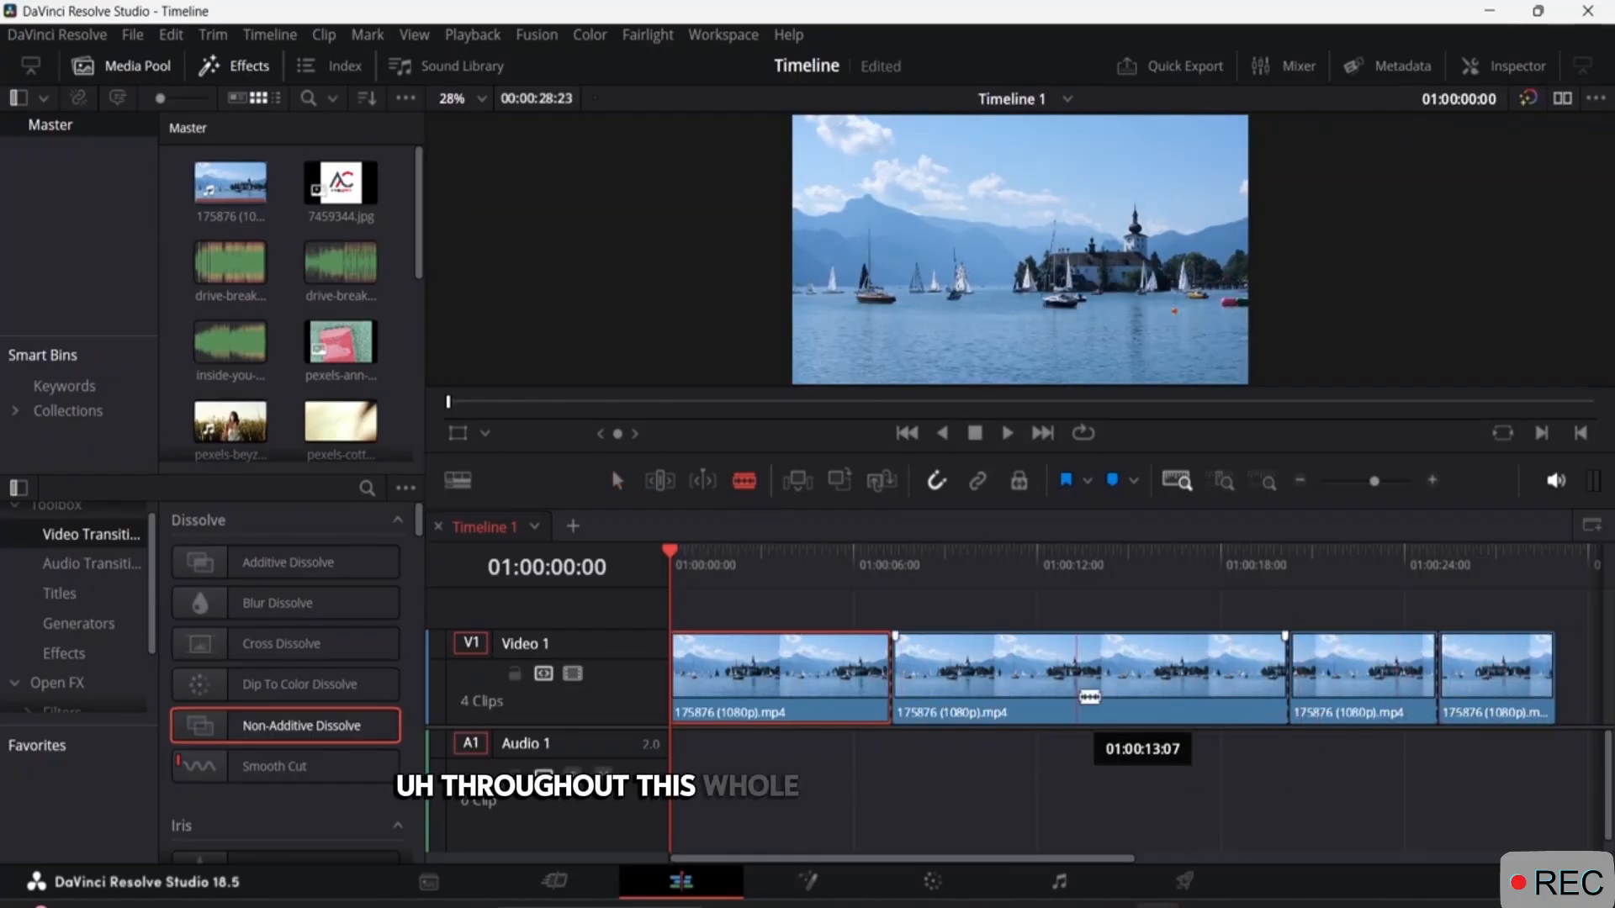
click(1090, 681)
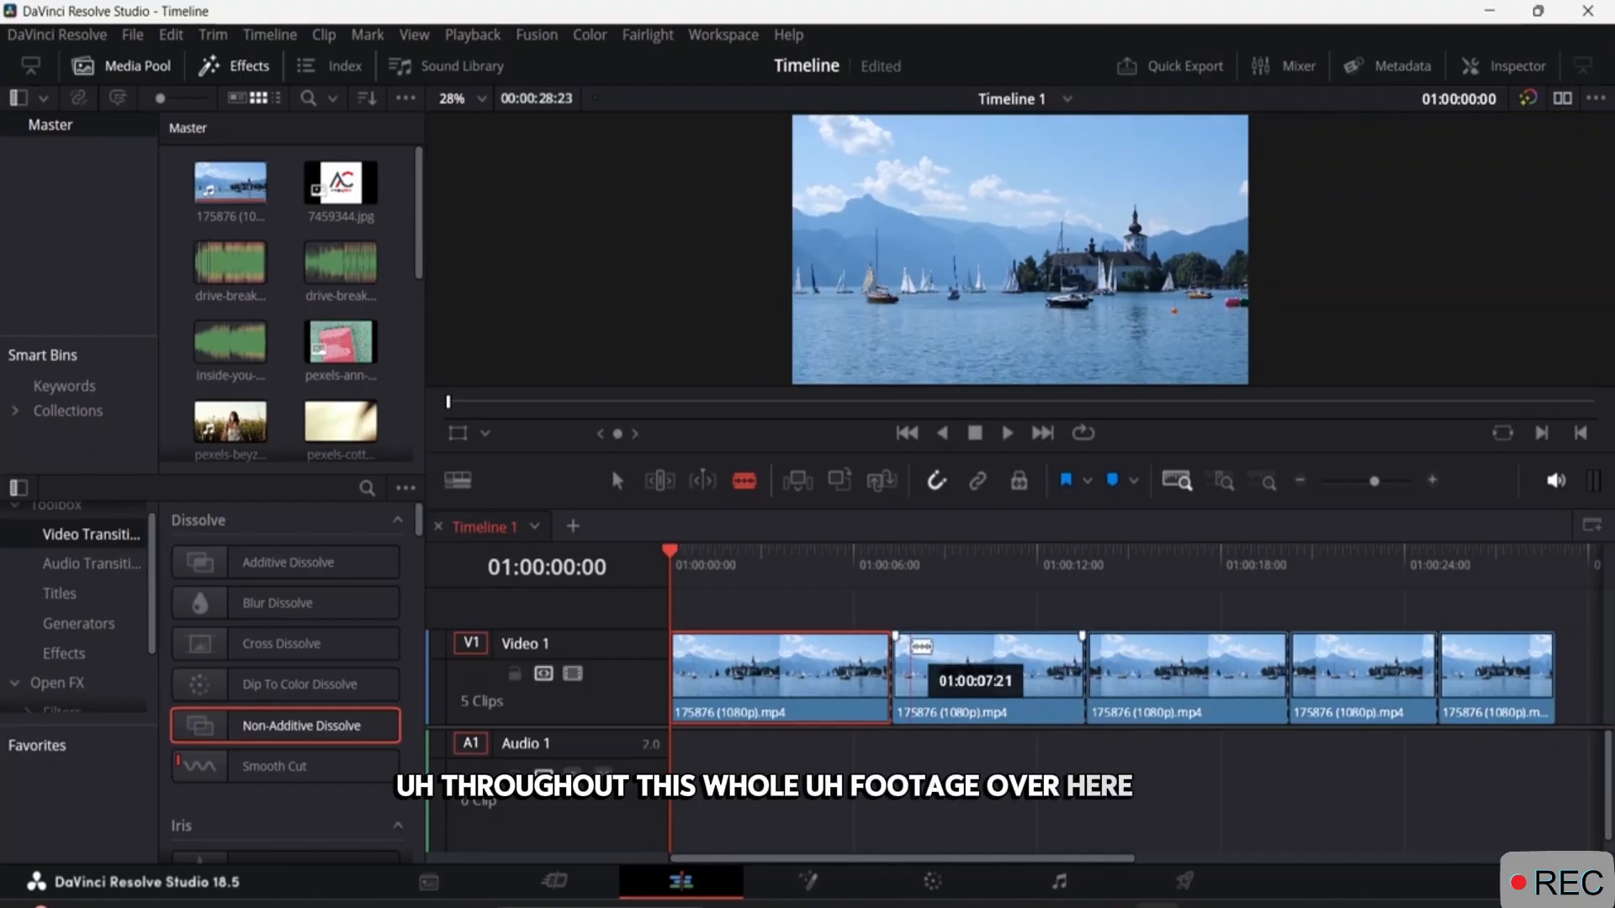
click(618, 481)
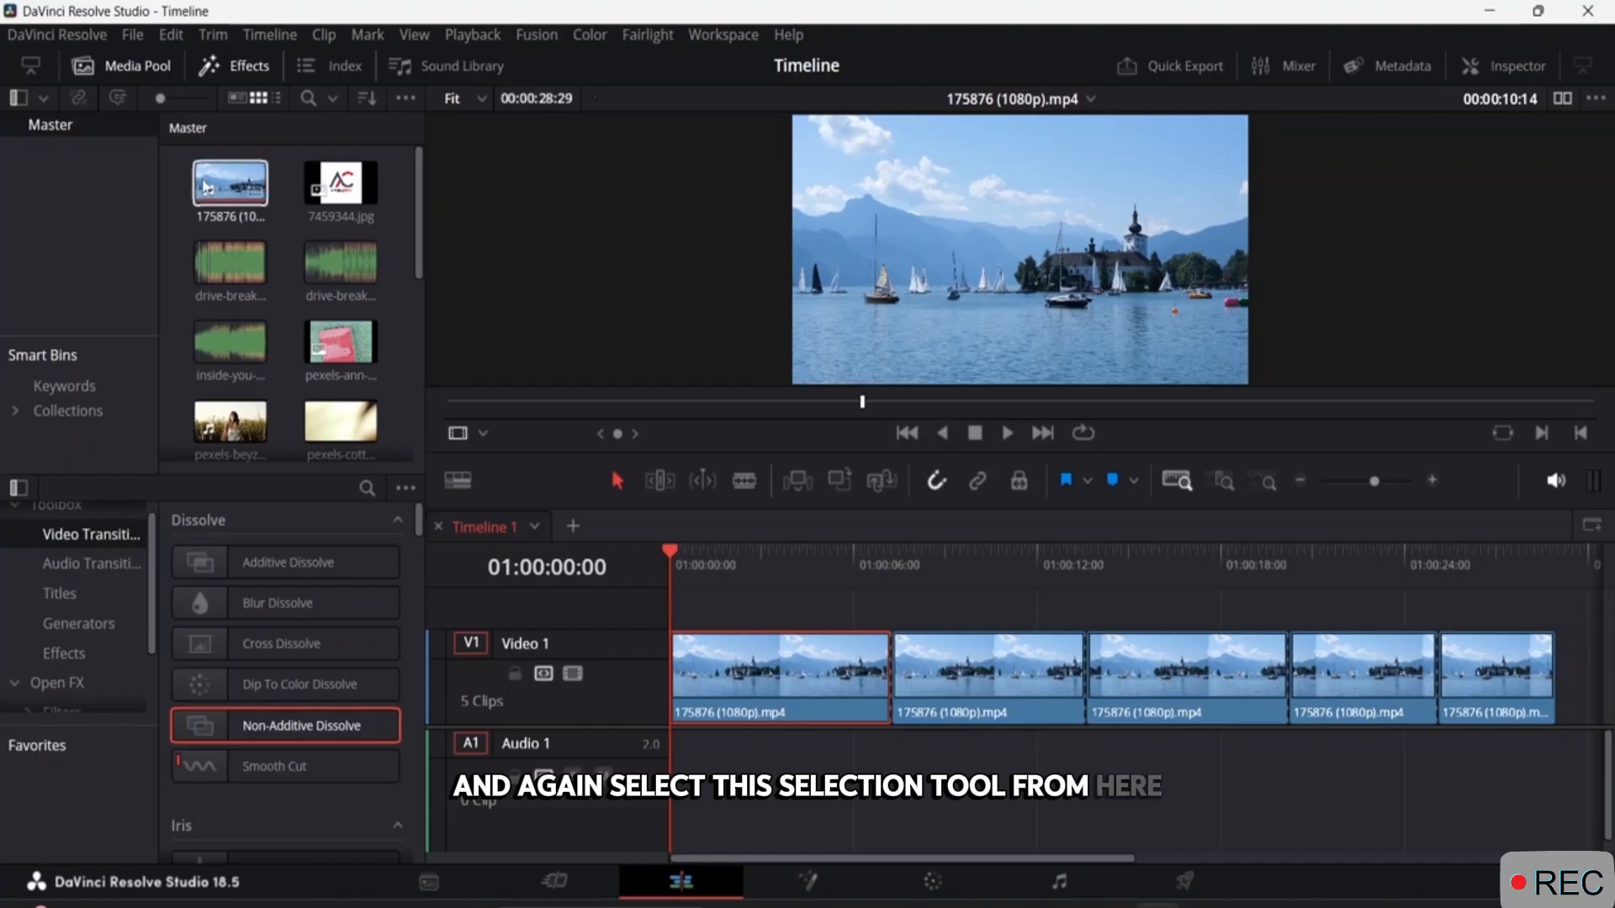
Apply the Video Camera Fusion effect to the first clip piece on the Video 1 track.
click(778, 685)
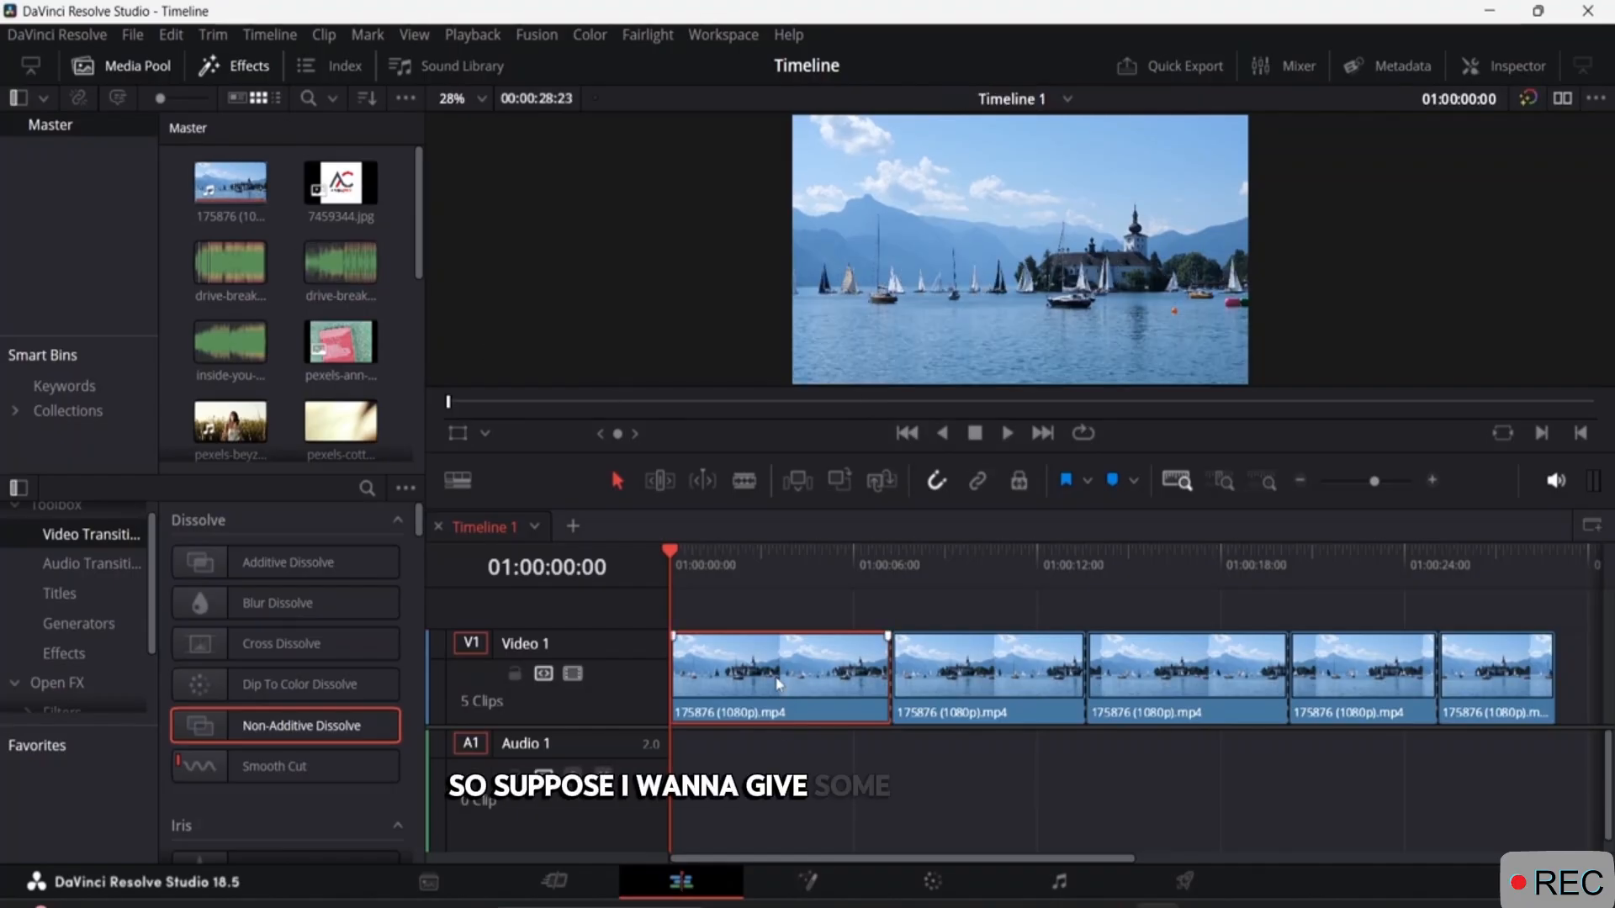
click(240, 68)
click(240, 67)
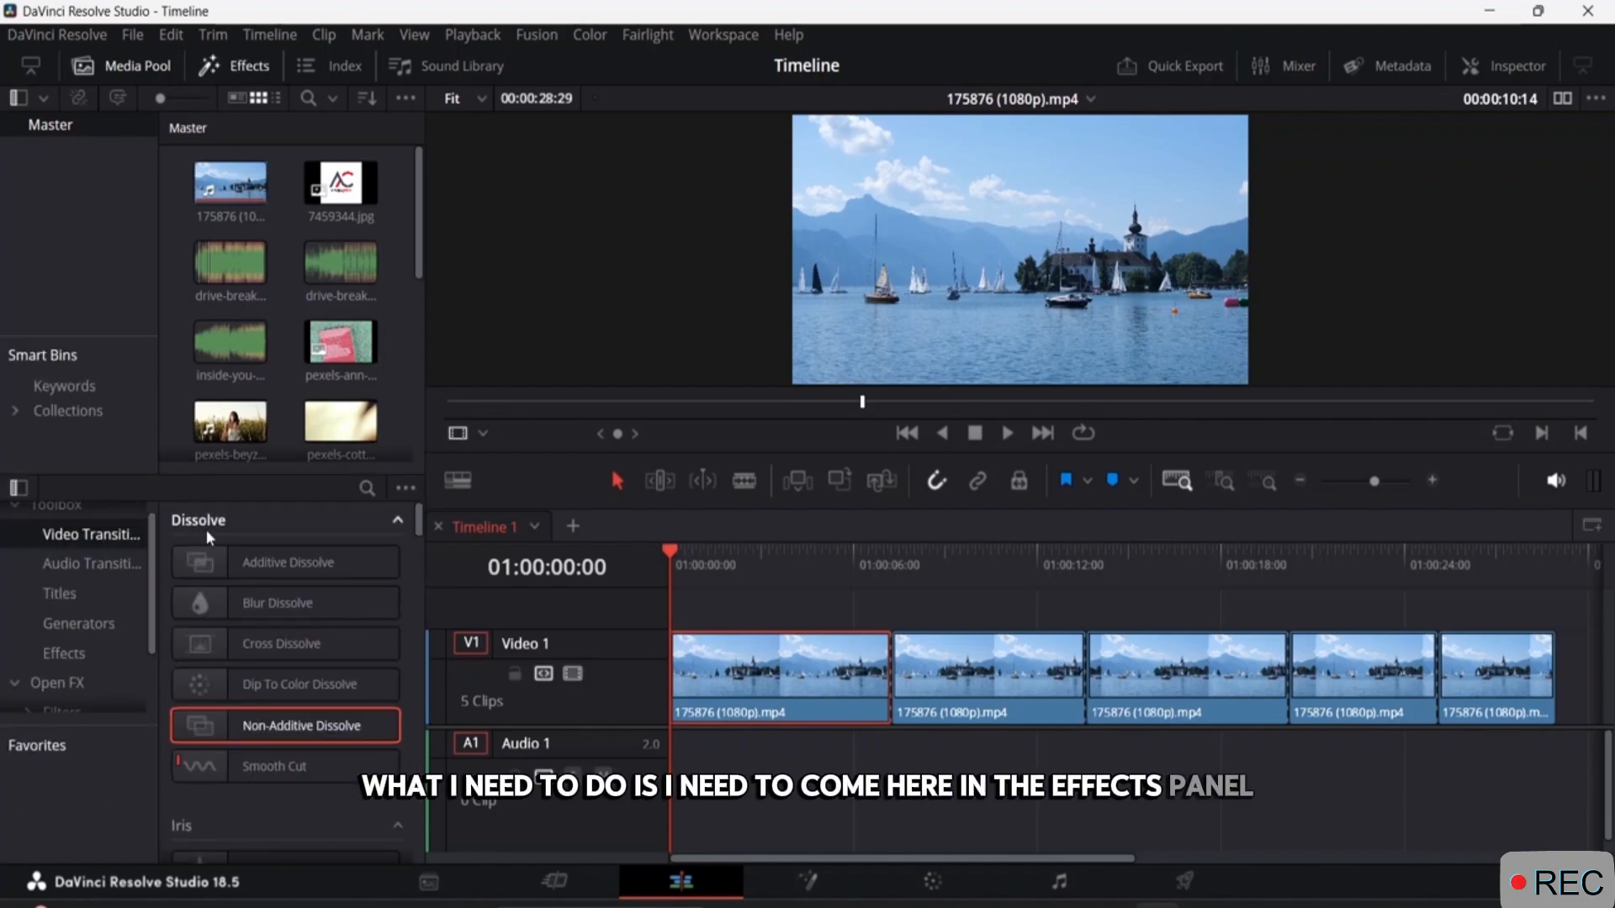
click(89, 653)
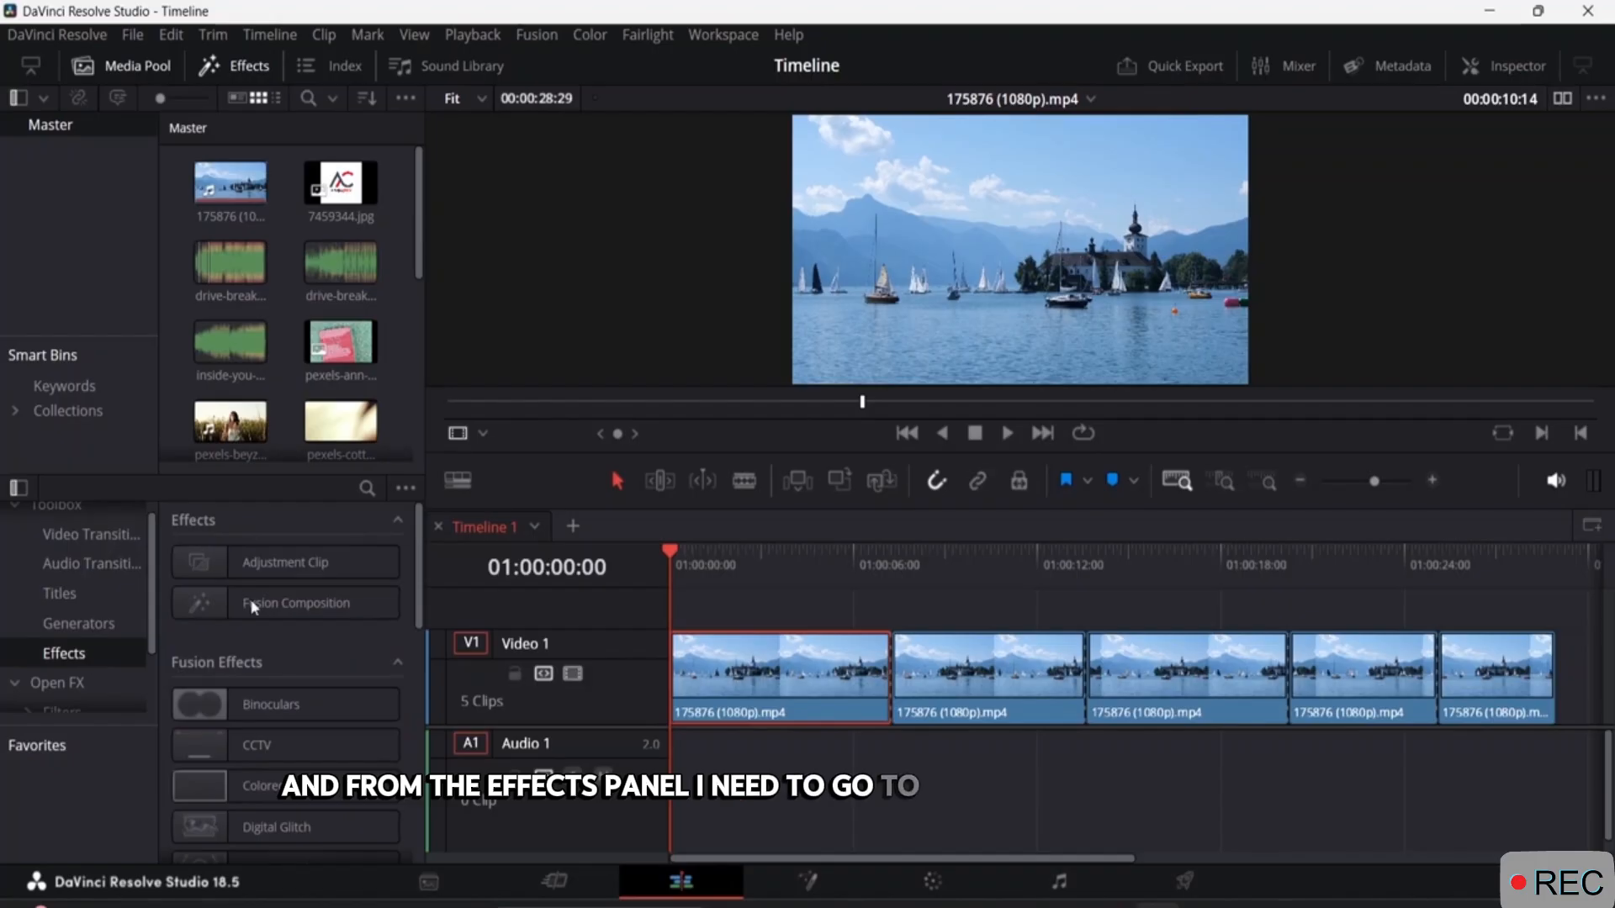
scroll(225, 649, down, 2)
scroll(225, 648, up, 1)
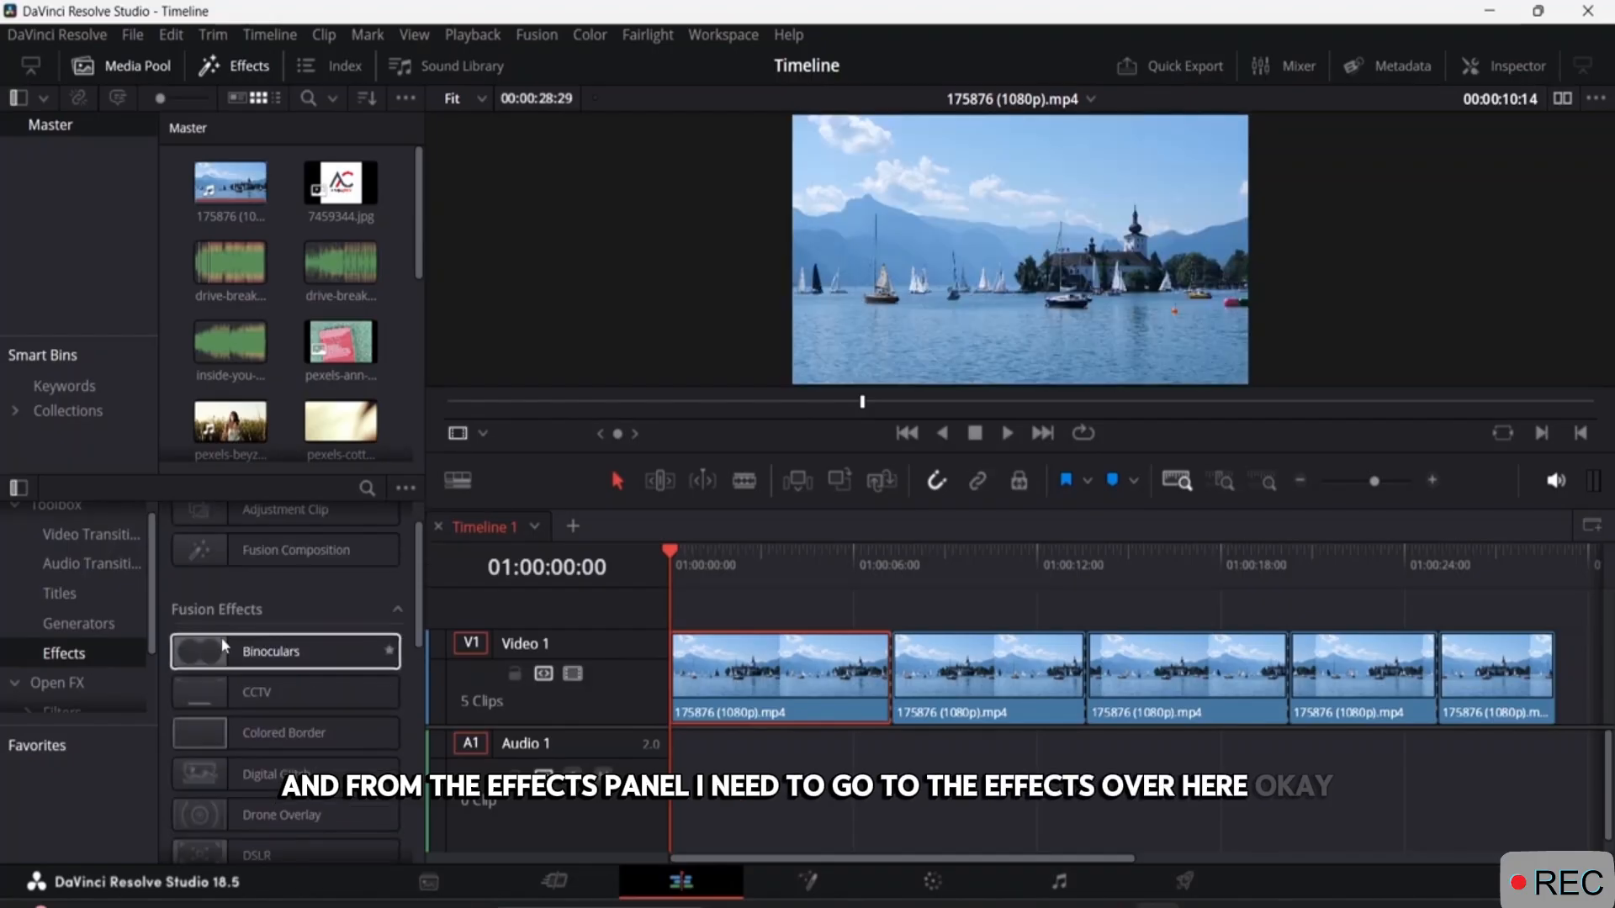
scroll(239, 724, down, 5)
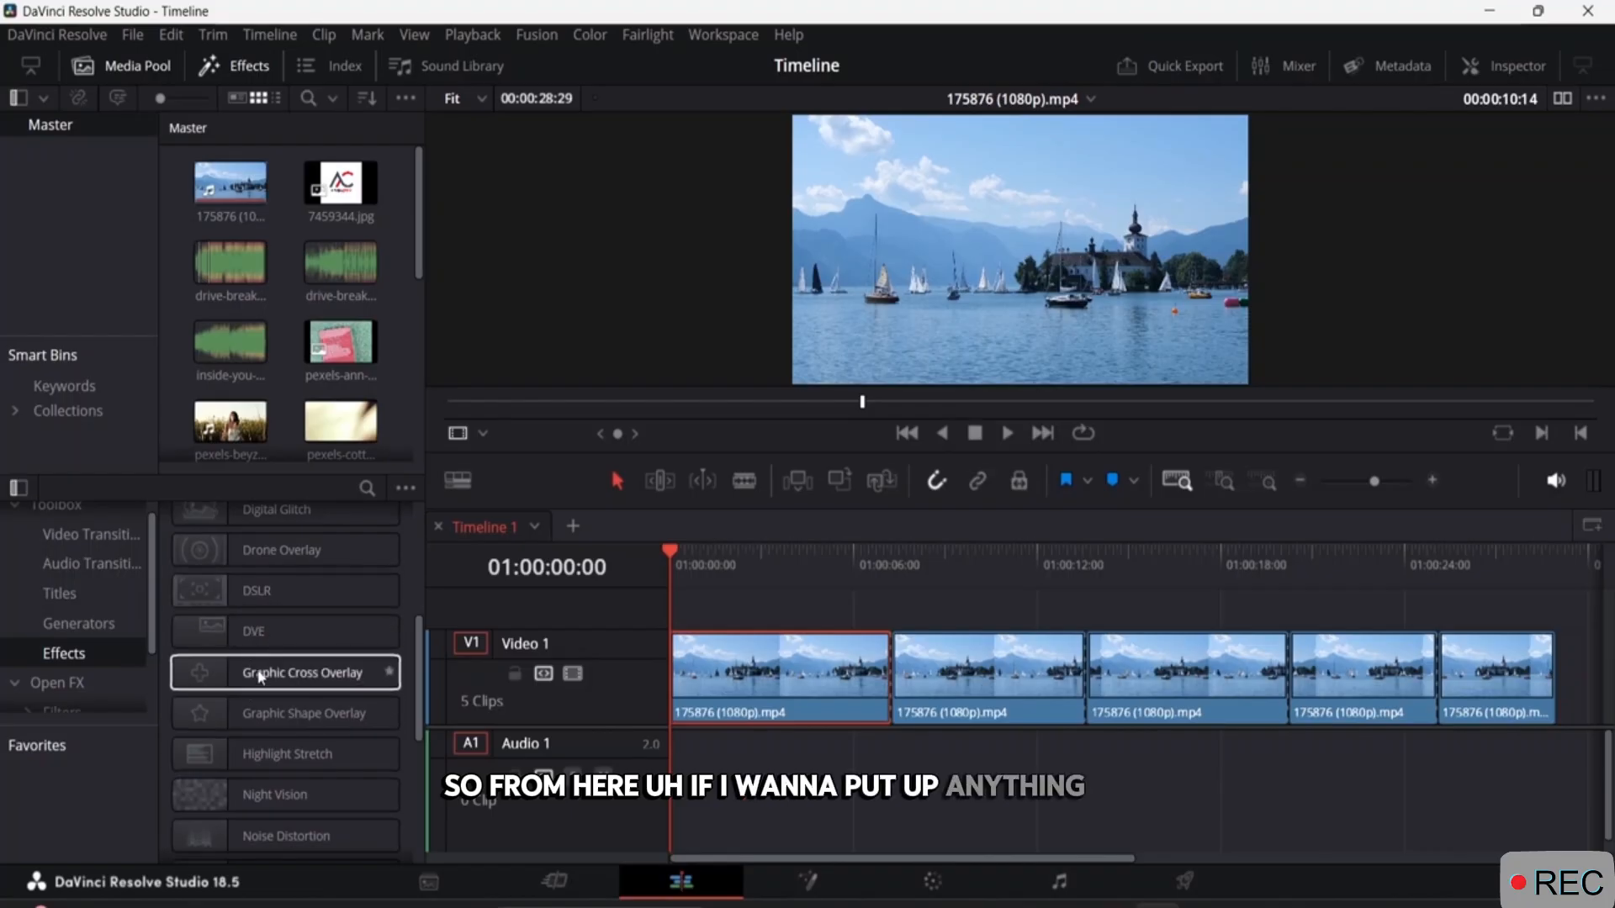
scroll(252, 673, down, 2)
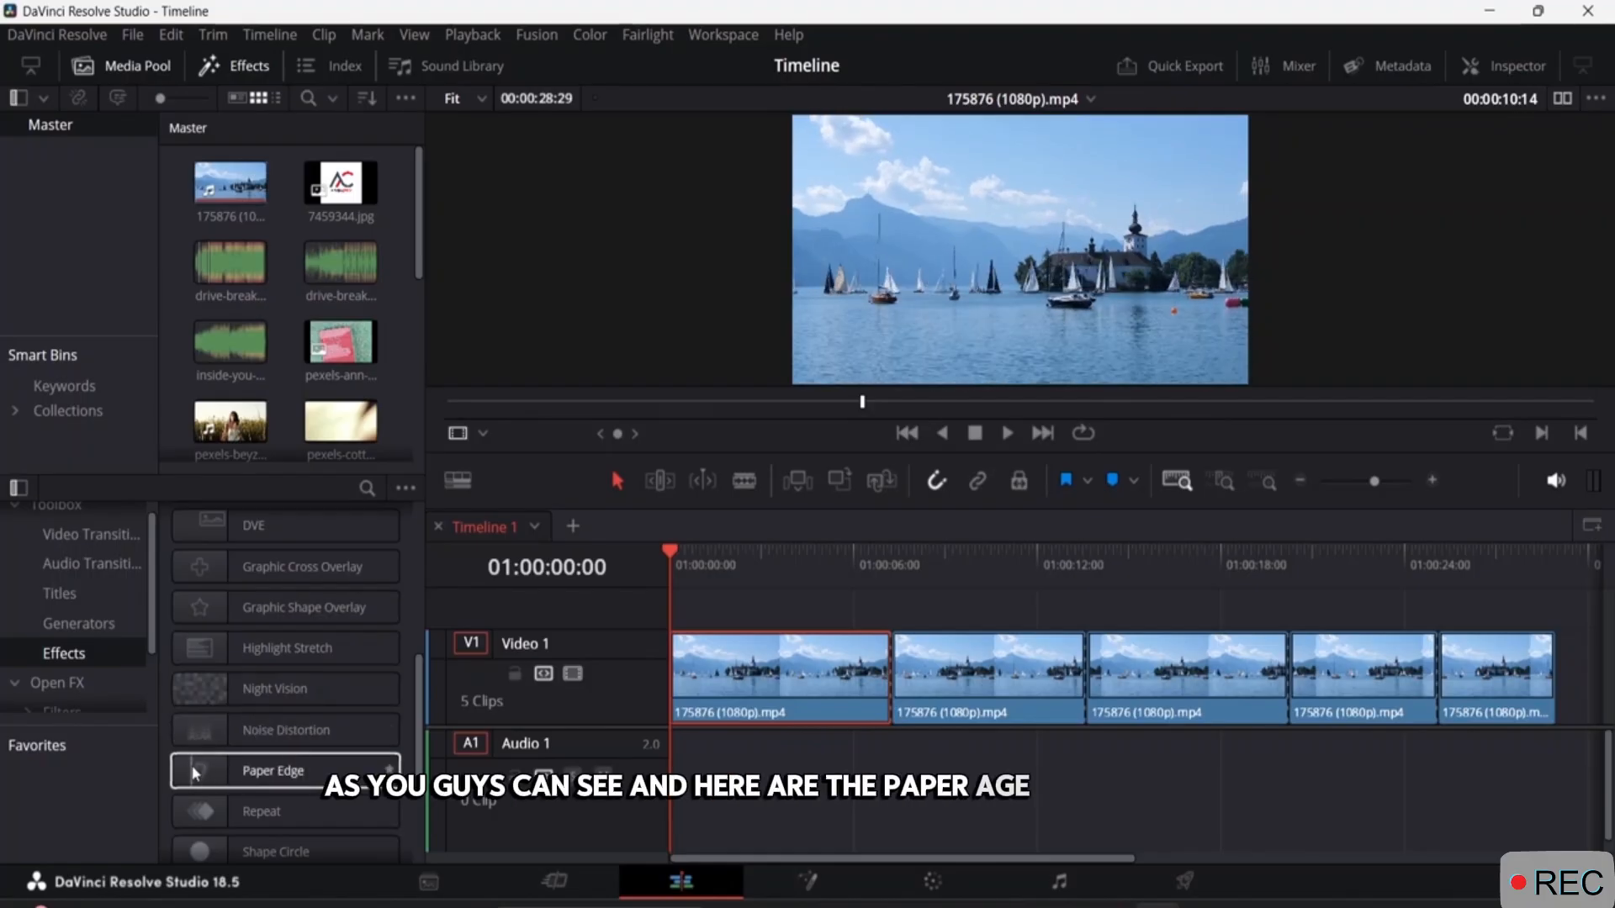
scroll(197, 757, down, 3)
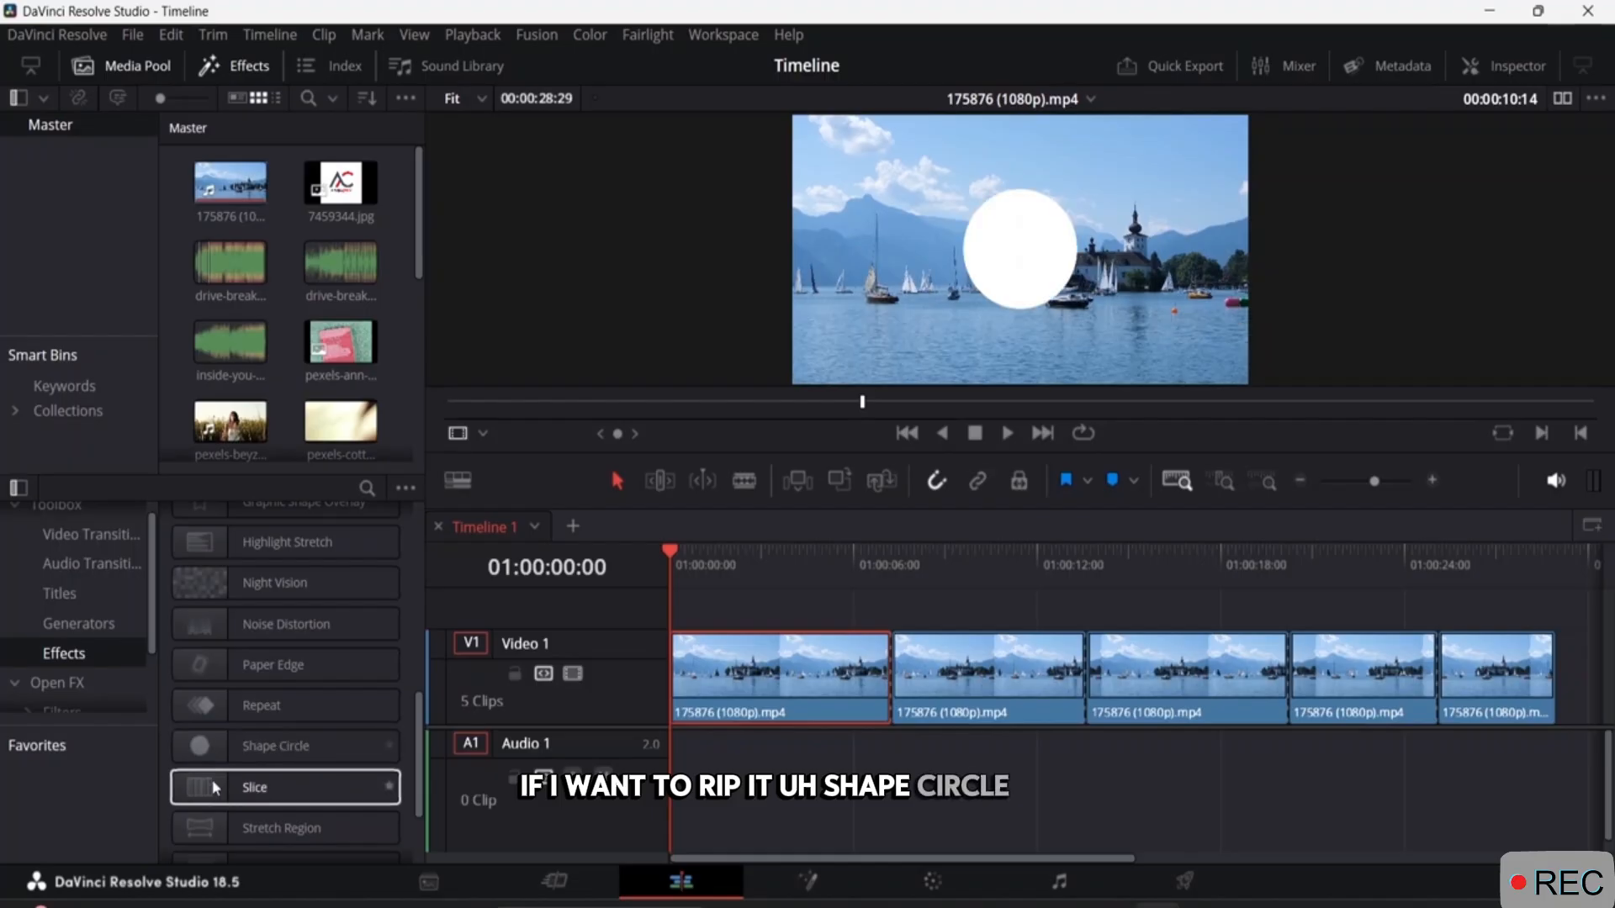
scroll(284, 740, down, 3)
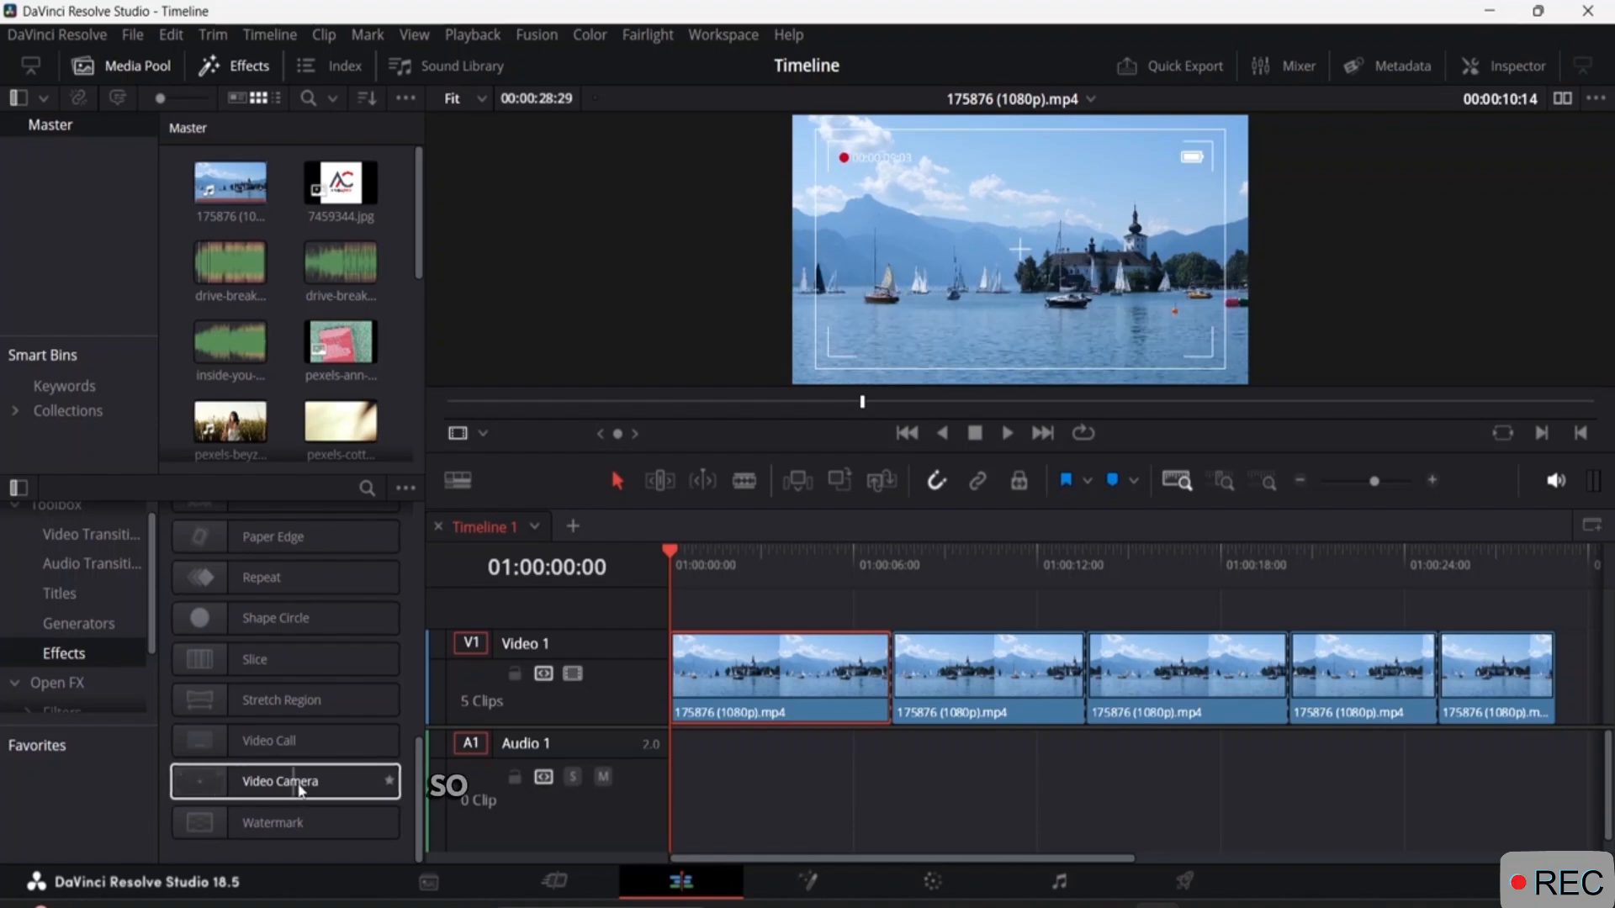
drag(309, 791, 821, 655)
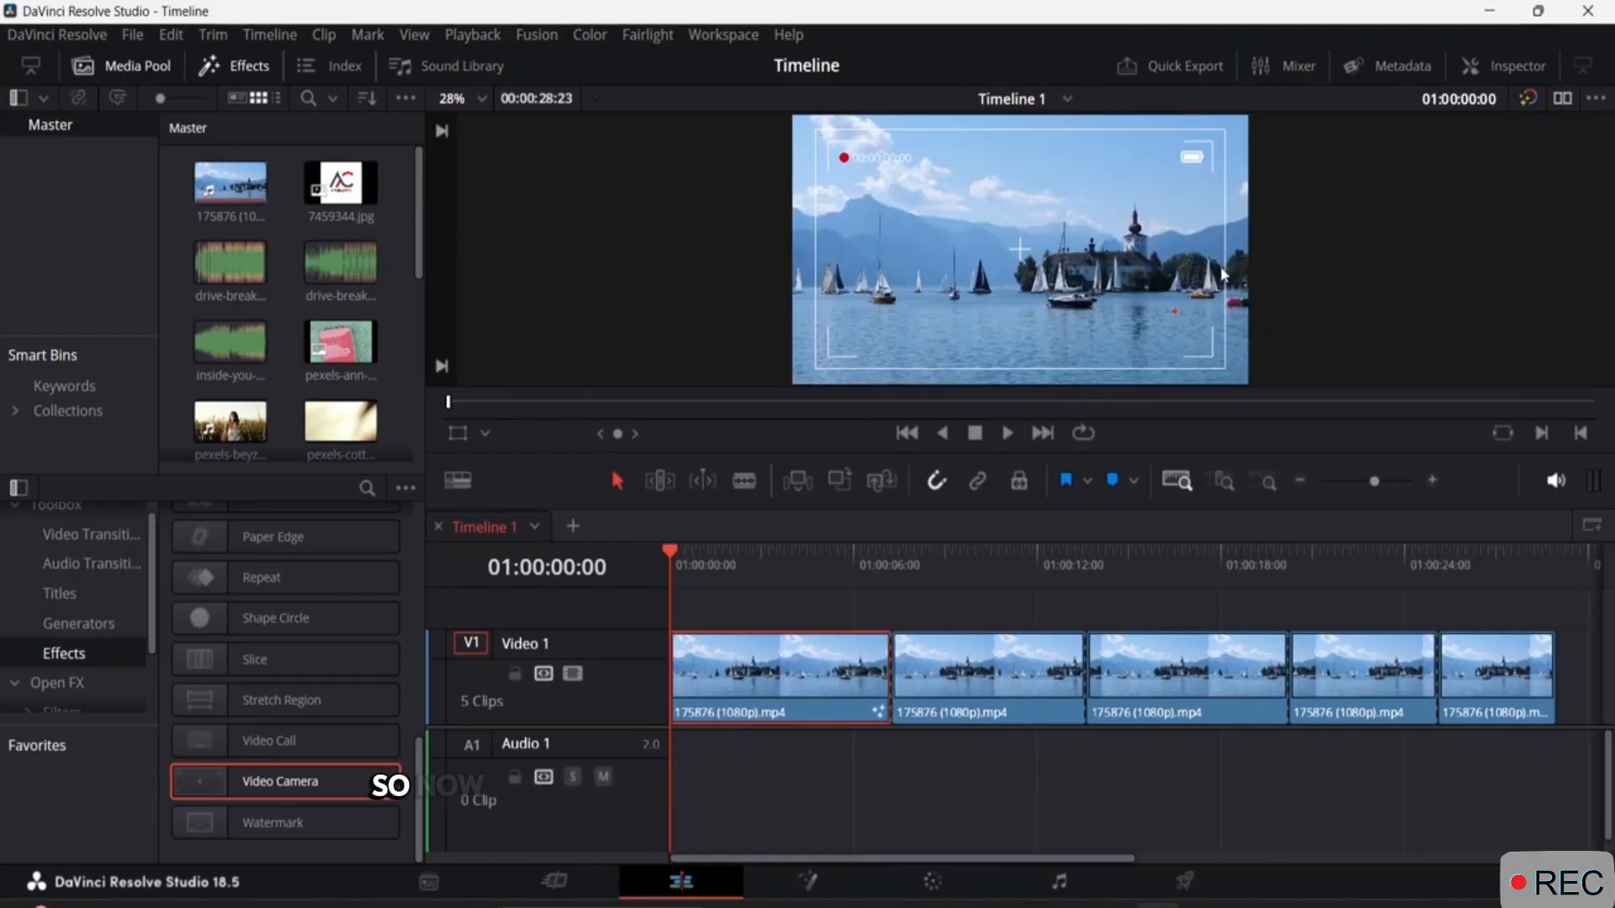
Change the overlay color of the first clip's Video Camera effect to black (#000000).
click(1490, 67)
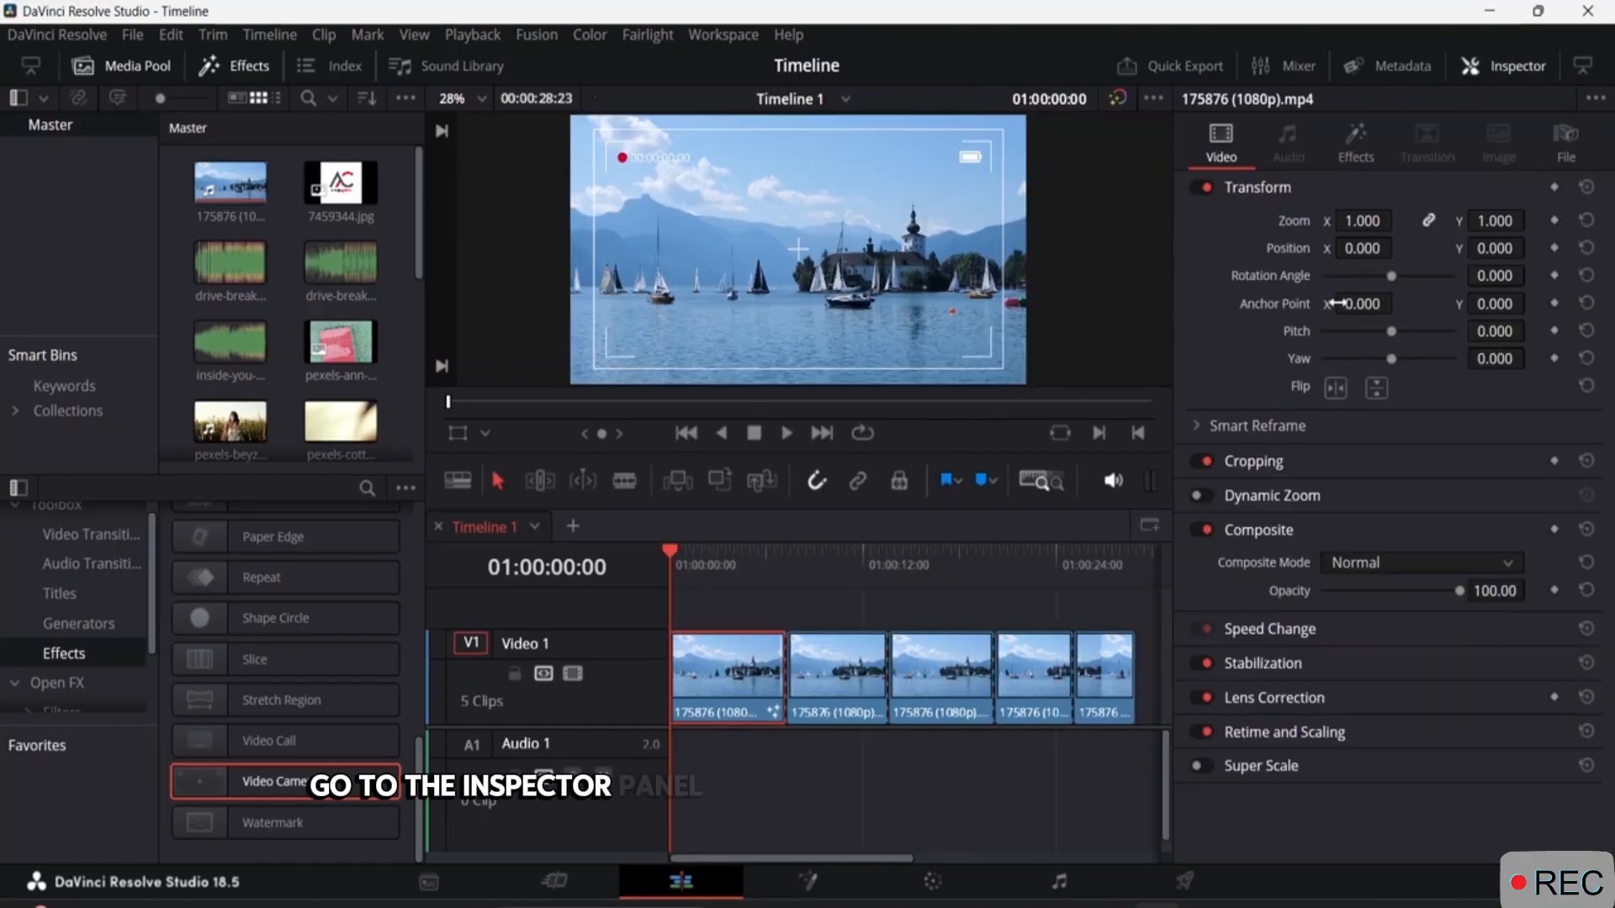
click(1356, 145)
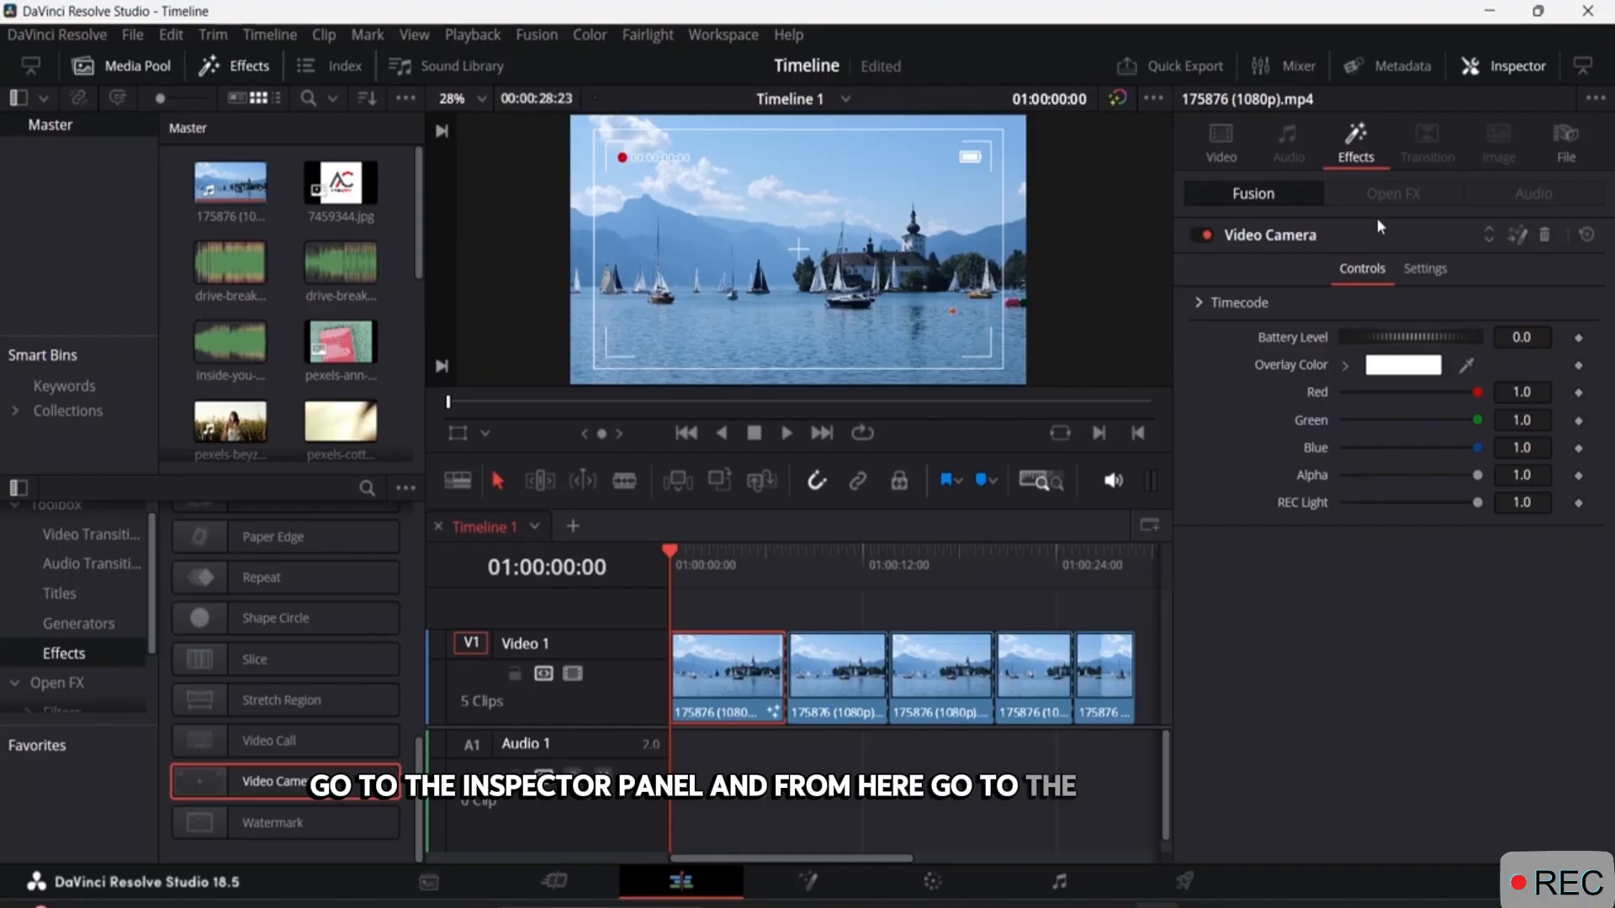
click(1406, 368)
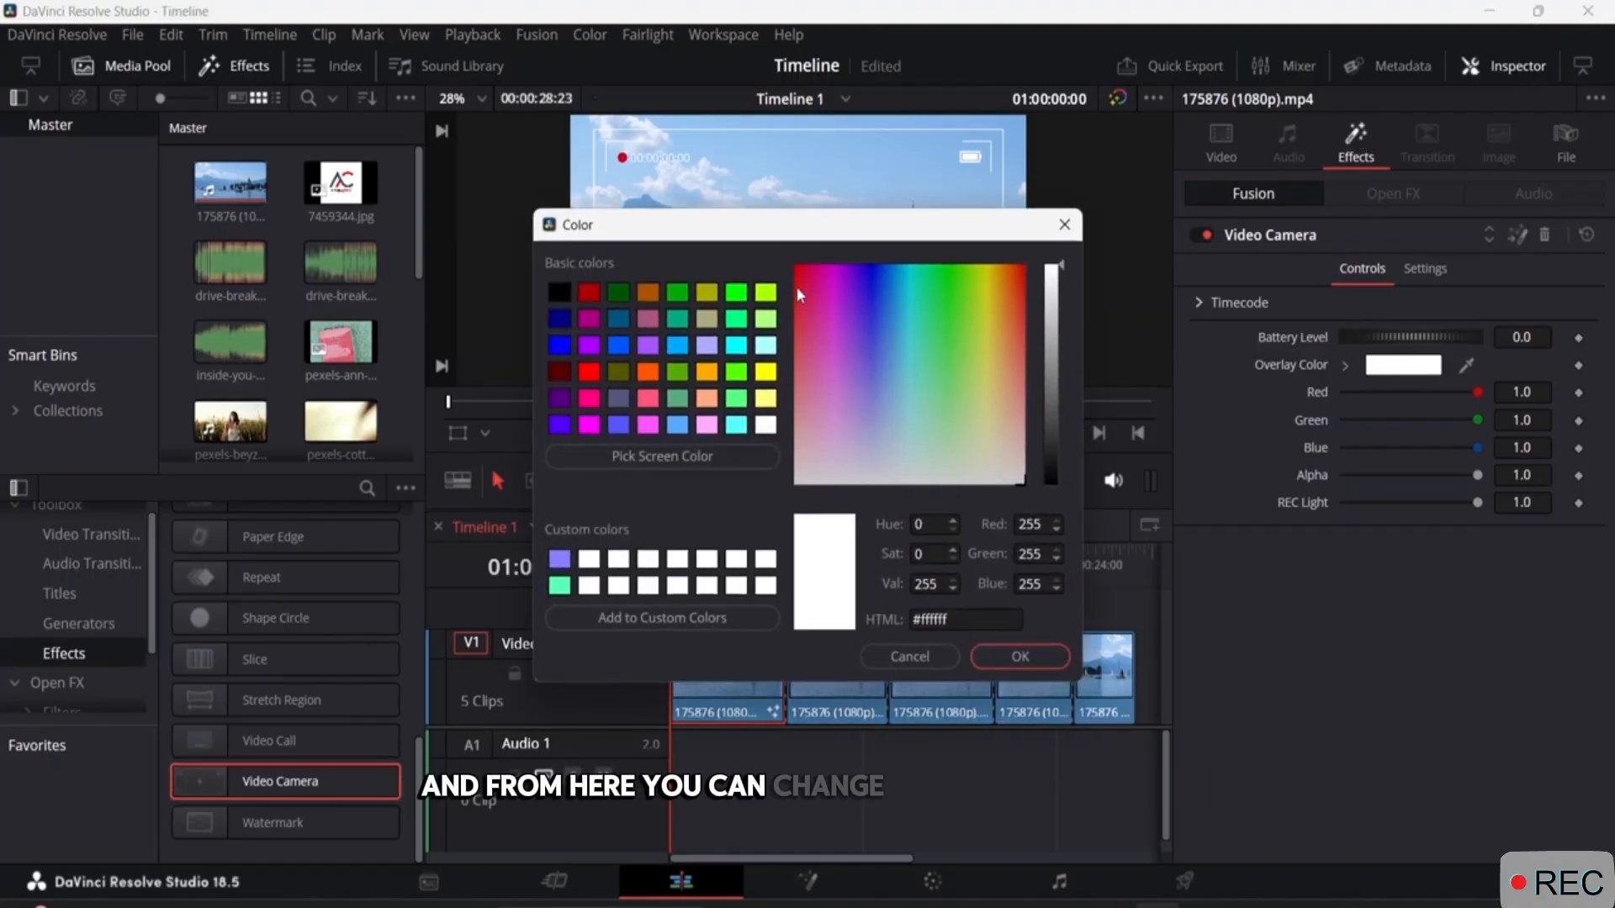
click(557, 291)
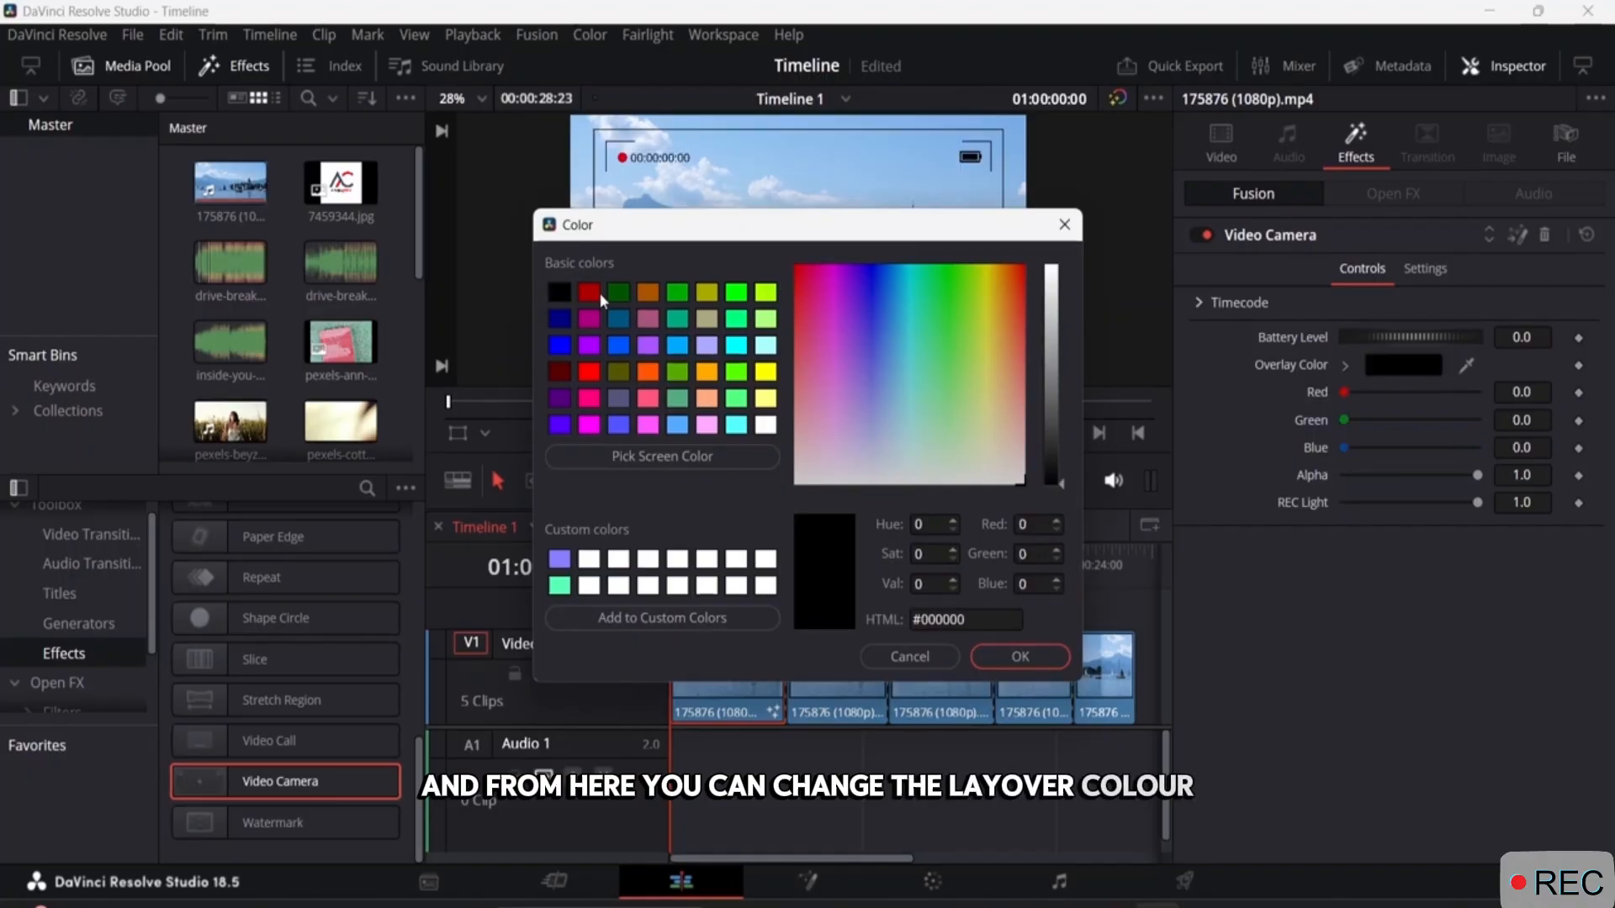
click(1009, 656)
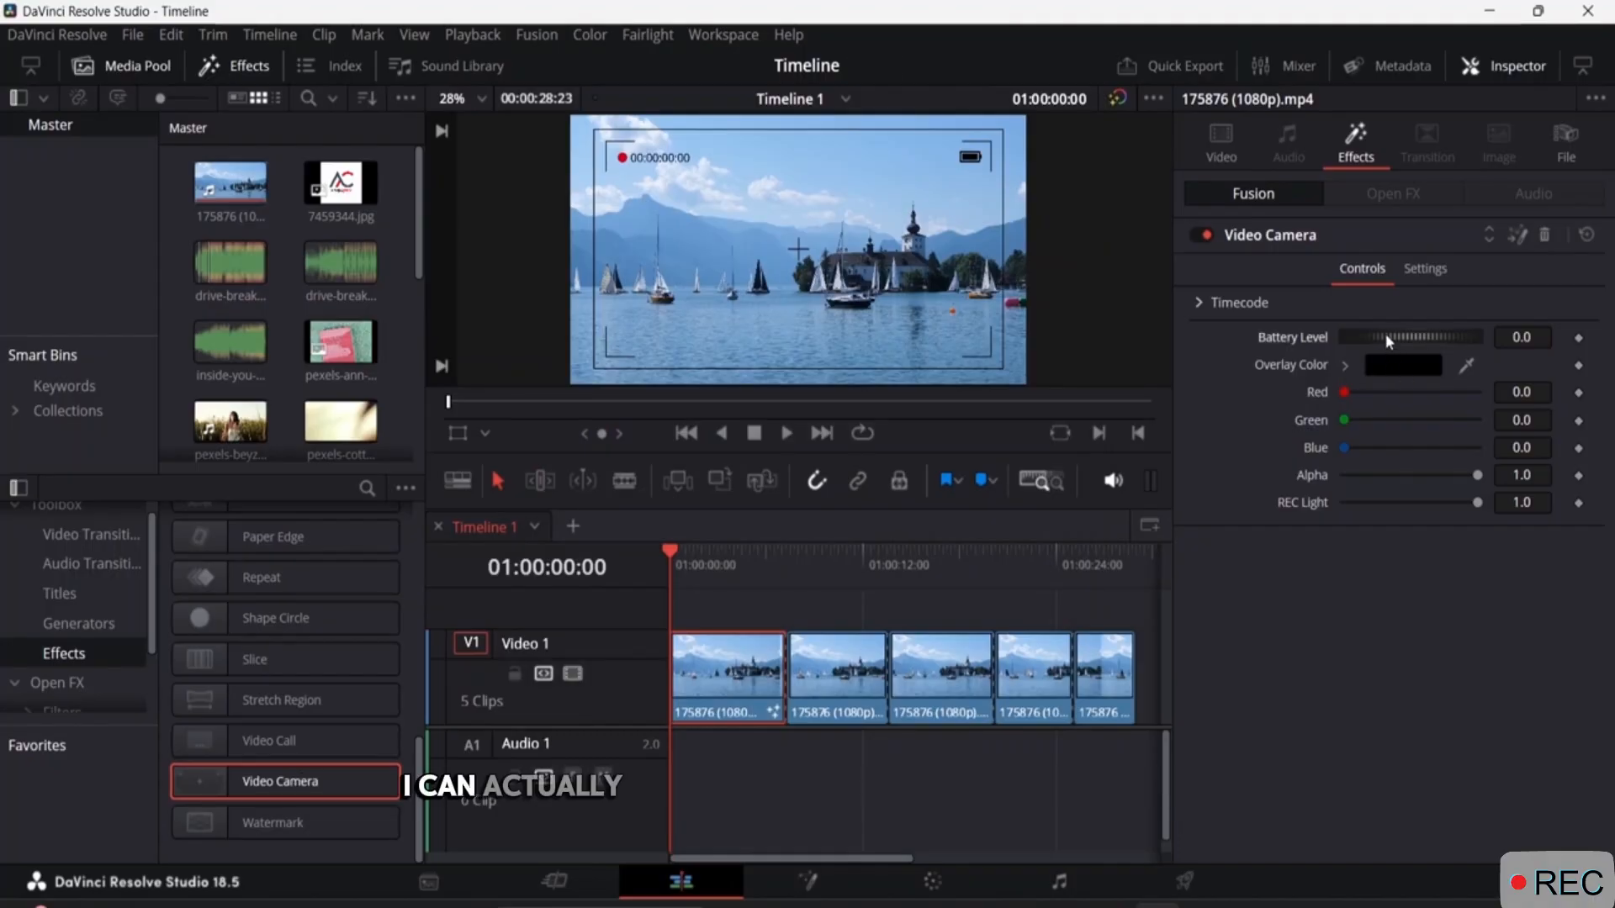
Set the Video Camera effect's battery level to -0.087 and its timecode start offset to 141.
drag(1386, 333, 1387, 342)
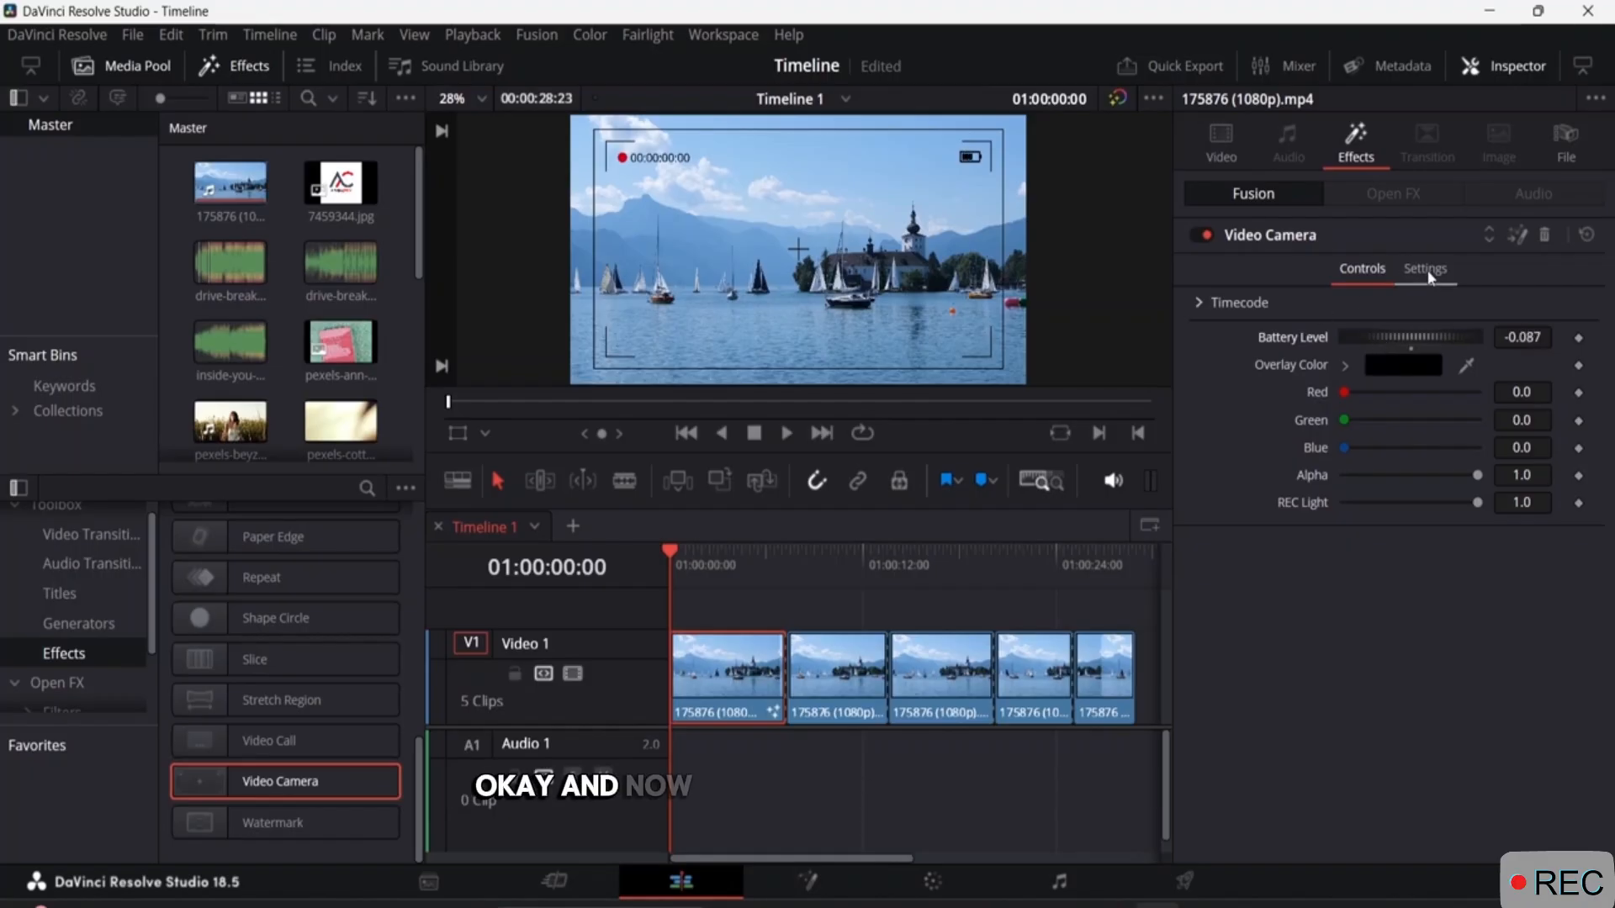
click(1200, 303)
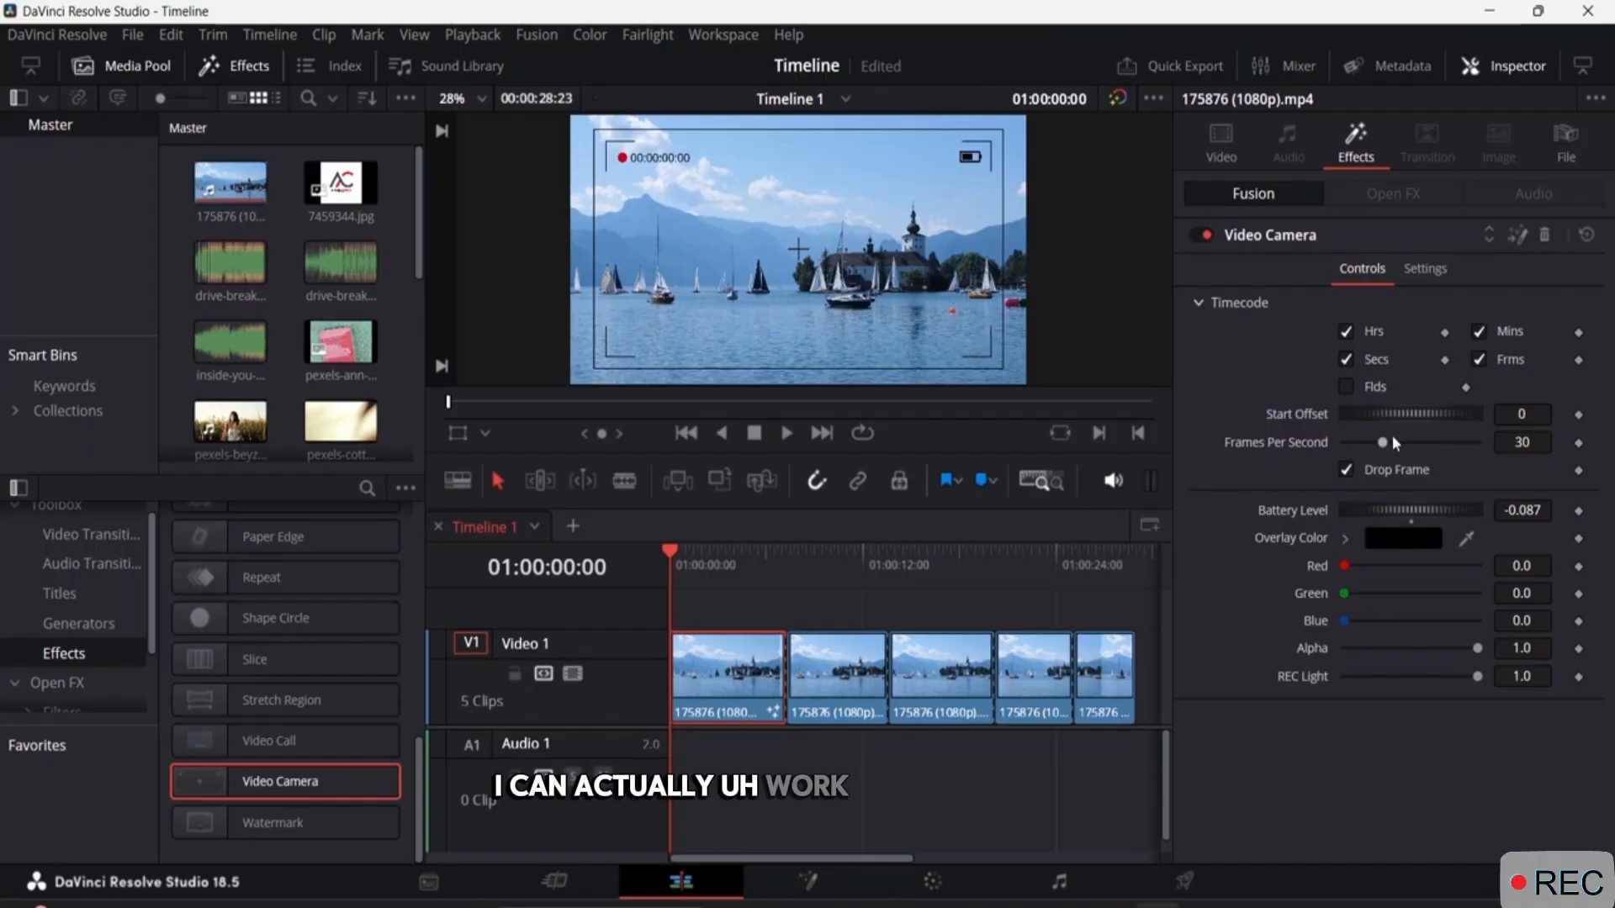
drag(1386, 412, 1483, 401)
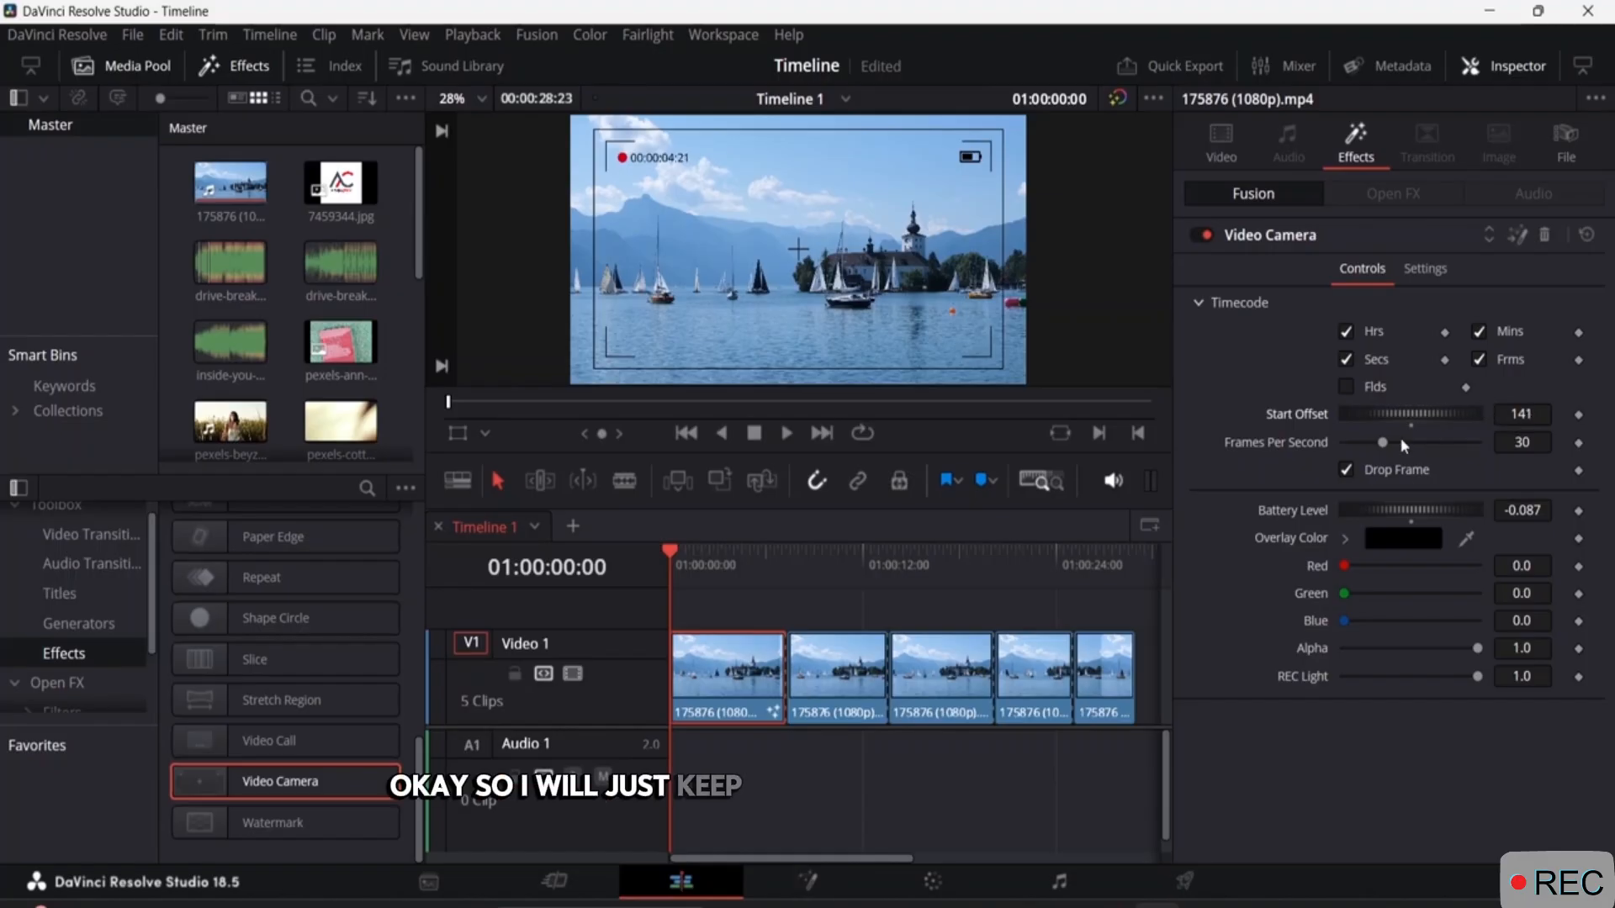
mouse_move(1377, 447)
mouse_down()
mouse_move(1433, 447)
mouse_move(1398, 446)
mouse_up()
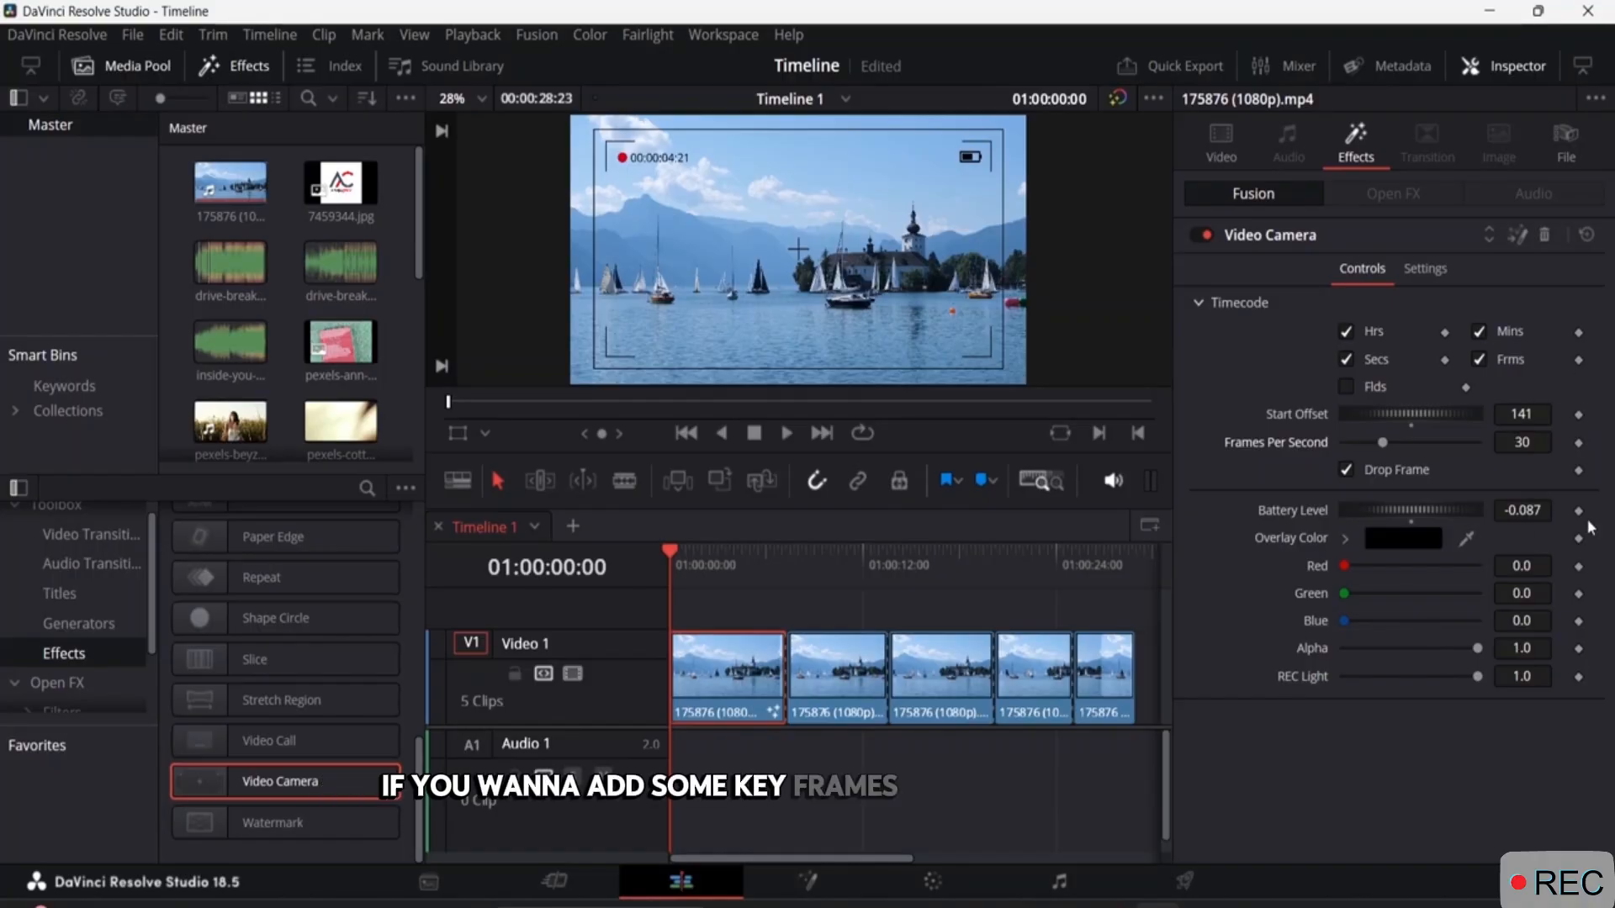
Look at the clip on the Fusion page, return to the Edit page and check the Video Camera effect's Settings.
click(1517, 242)
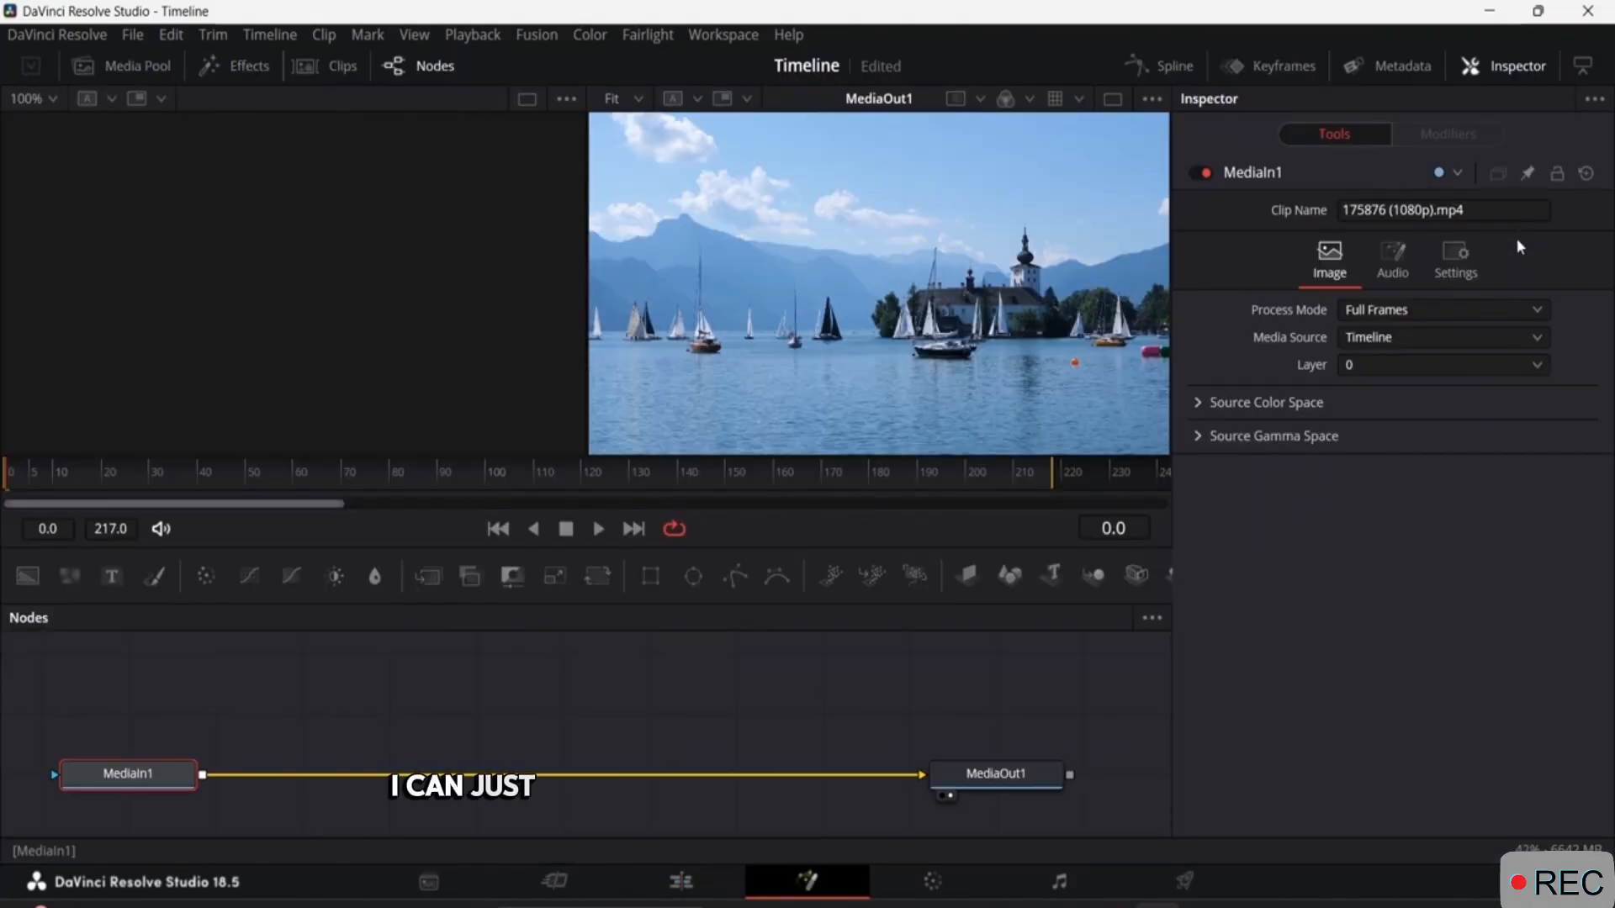
click(683, 880)
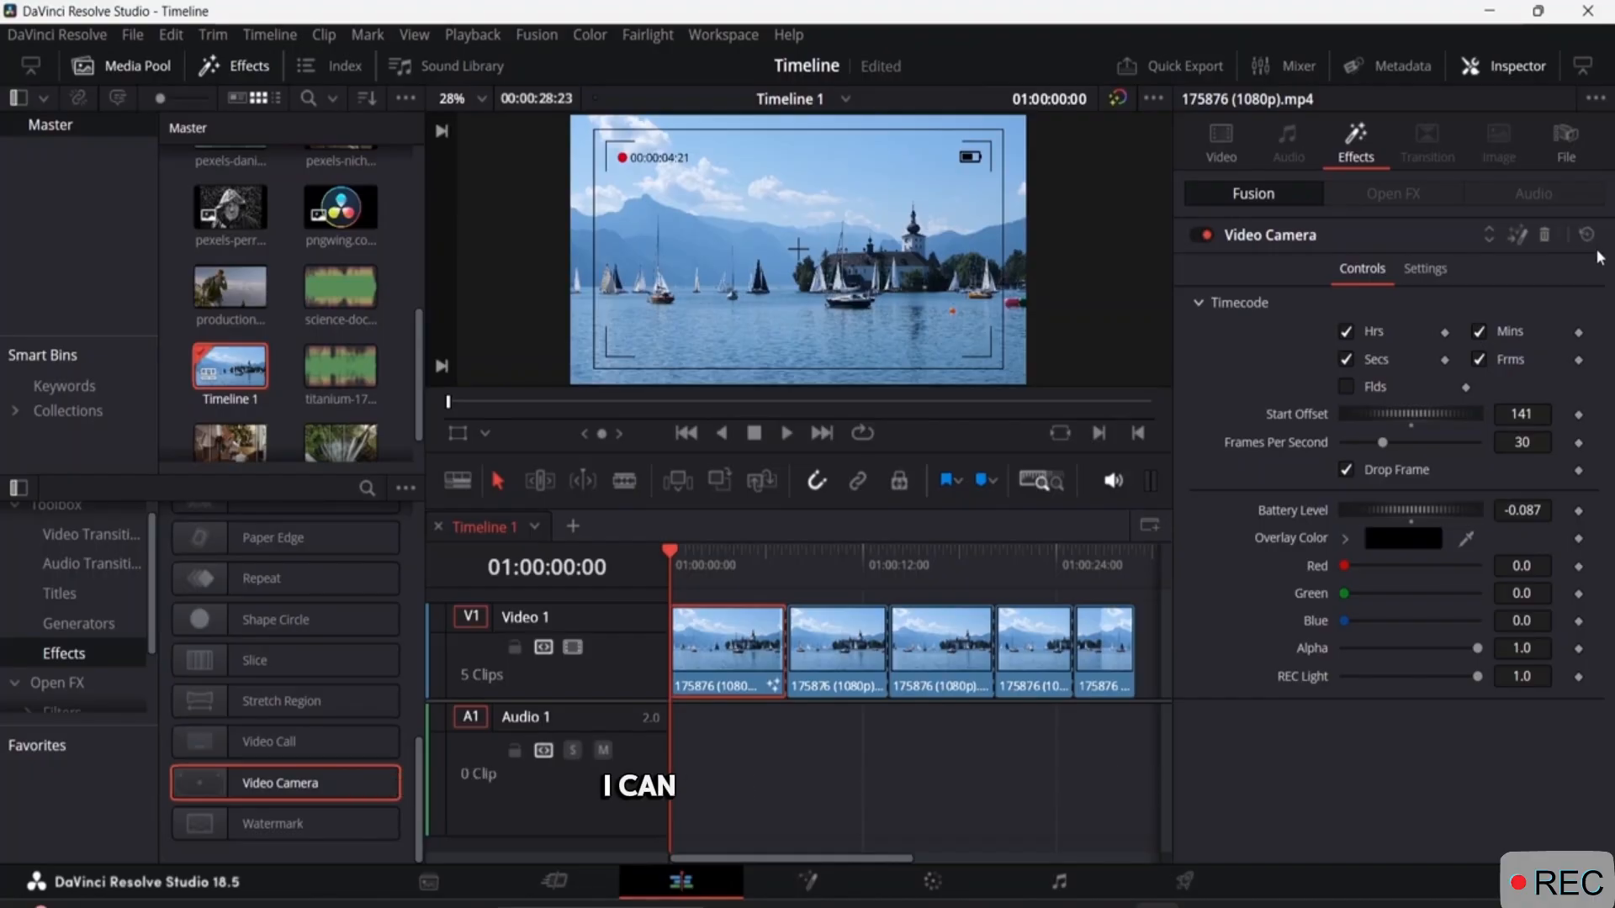
click(1423, 269)
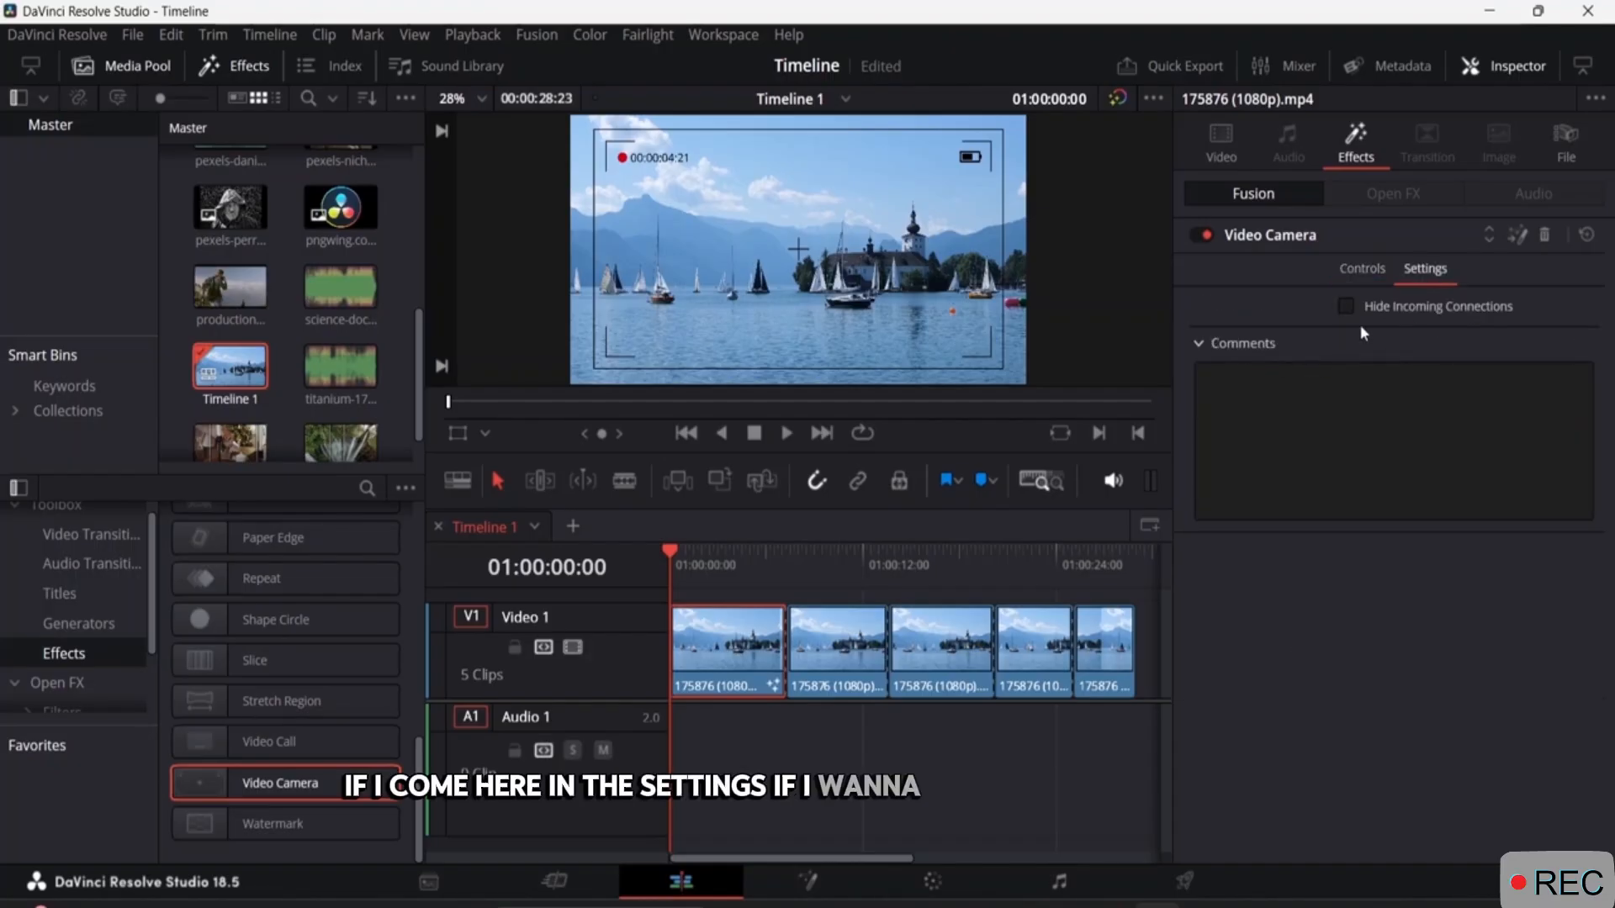
click(1361, 270)
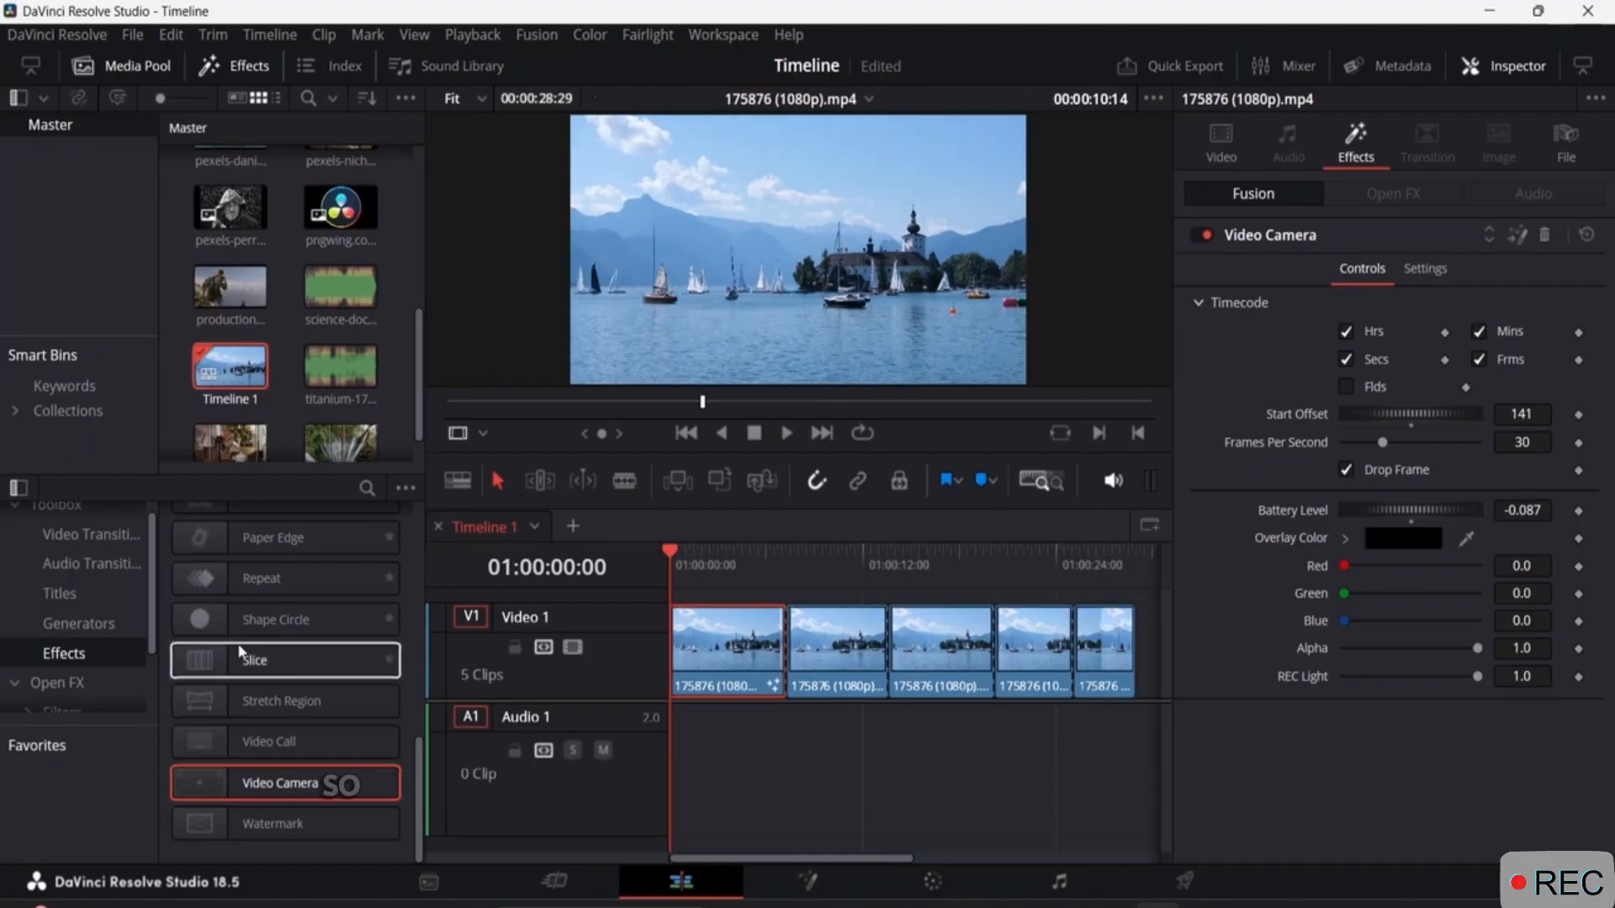
Add an Adjustment Clip on a track above Video 1, spanning from the second clip piece to the end of the footage.
scroll(263, 598, up, 3)
scroll(263, 598, up, 5)
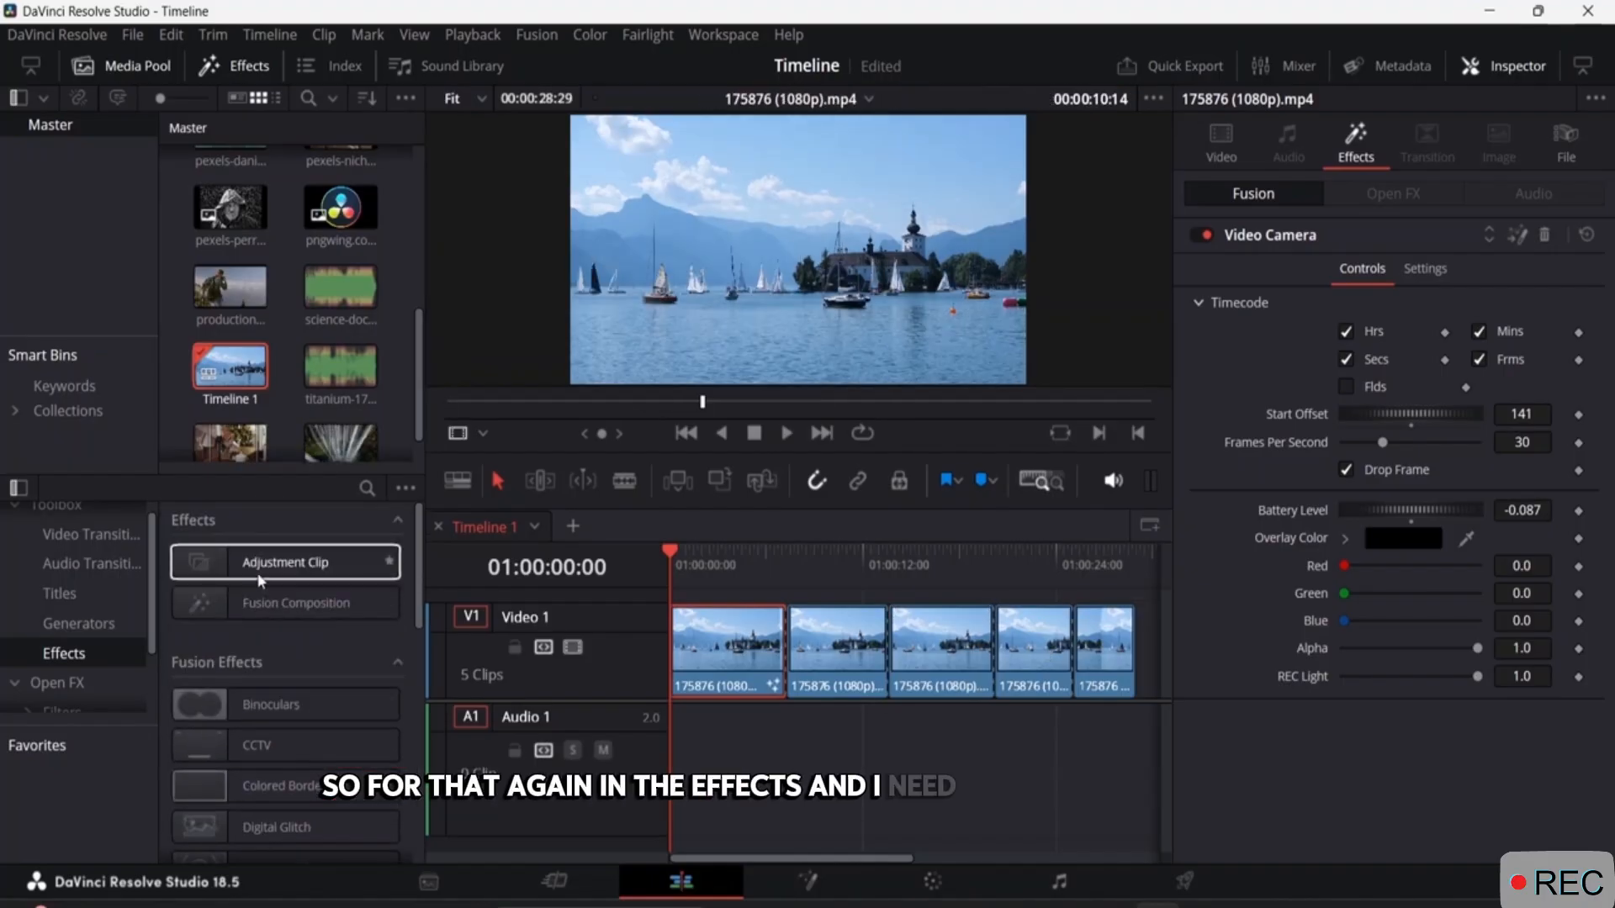
drag(230, 563, 814, 575)
drag(812, 572, 762, 572)
drag(341, 565, 799, 644)
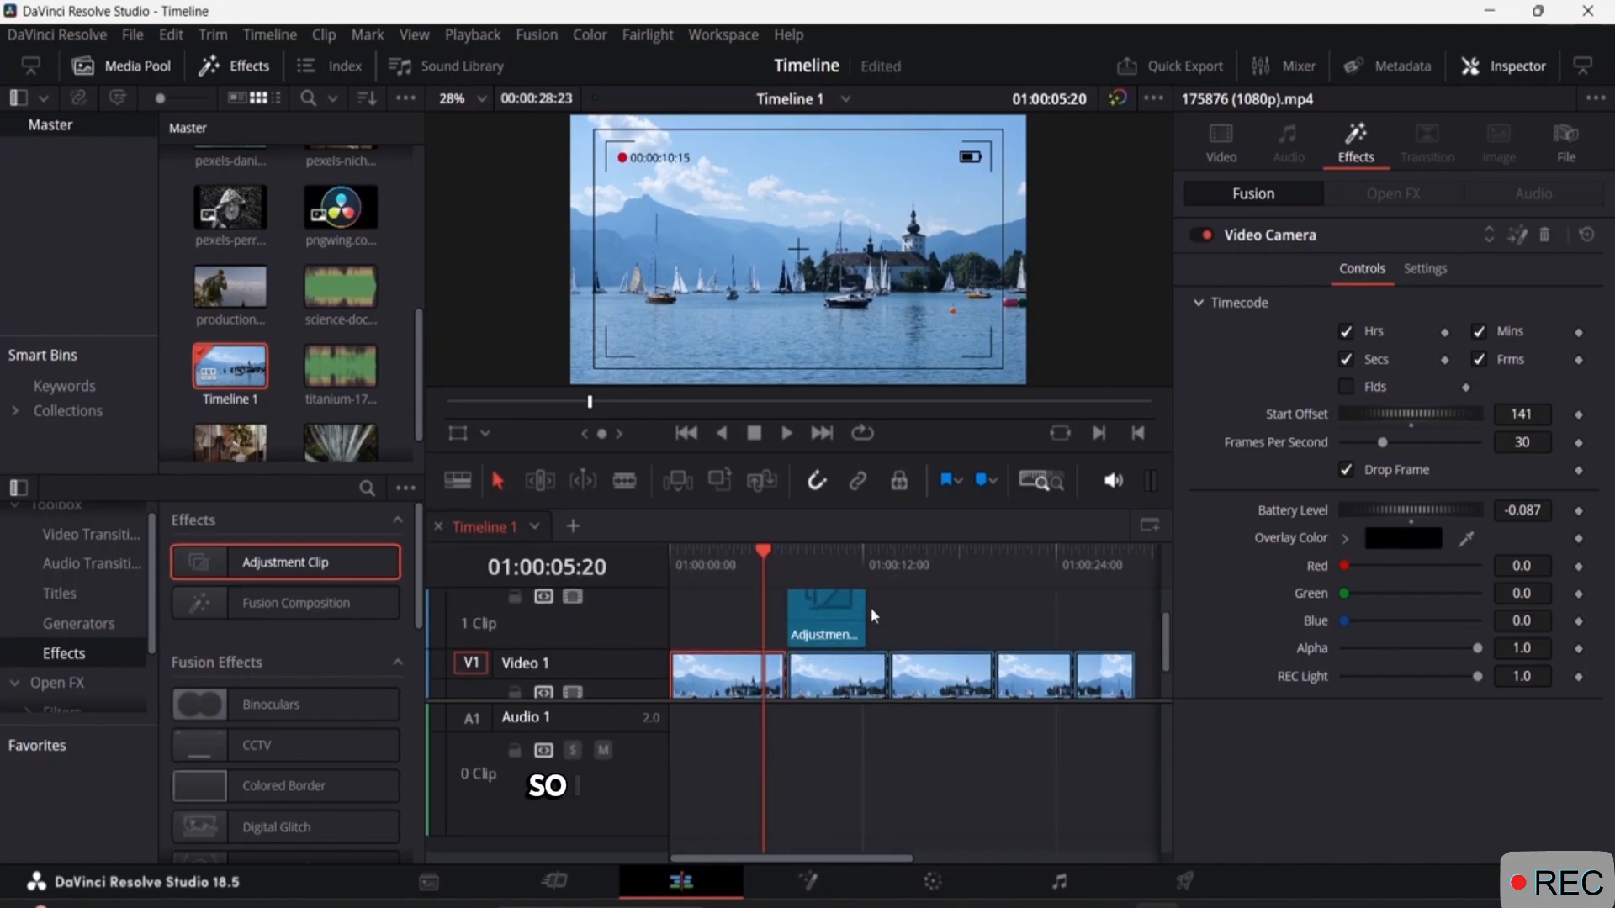
drag(866, 604, 1135, 607)
click(910, 624)
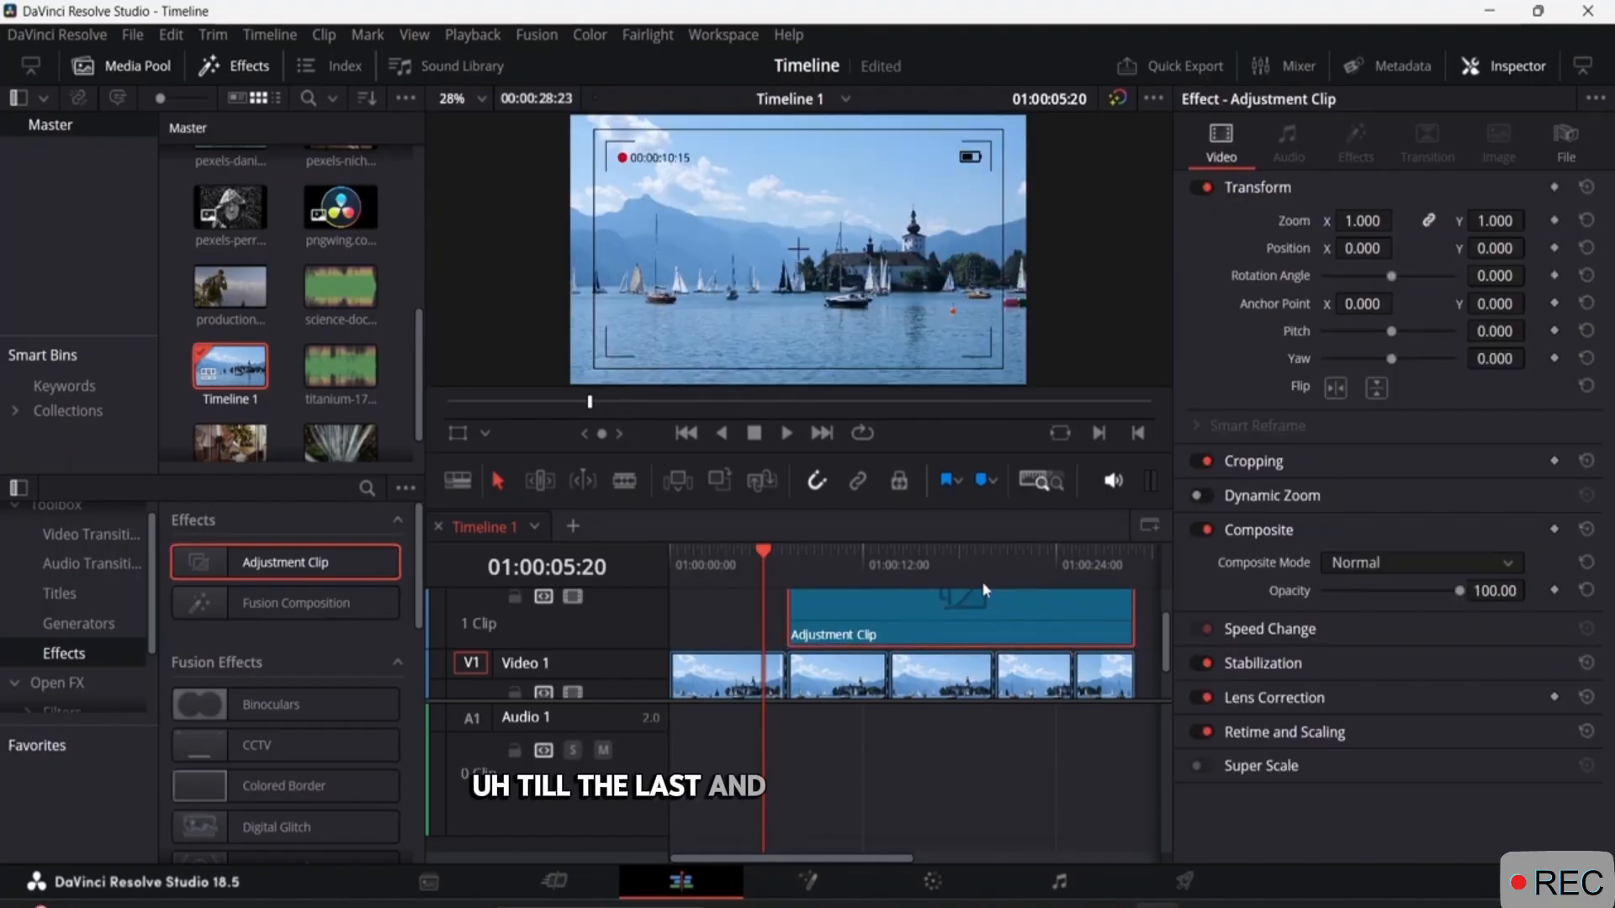
Apply the Open FX Directional Blur filter to the adjustment clip, with the playhead at about 01:00:09:09 inside the clip.
scroll(269, 673, down, 3)
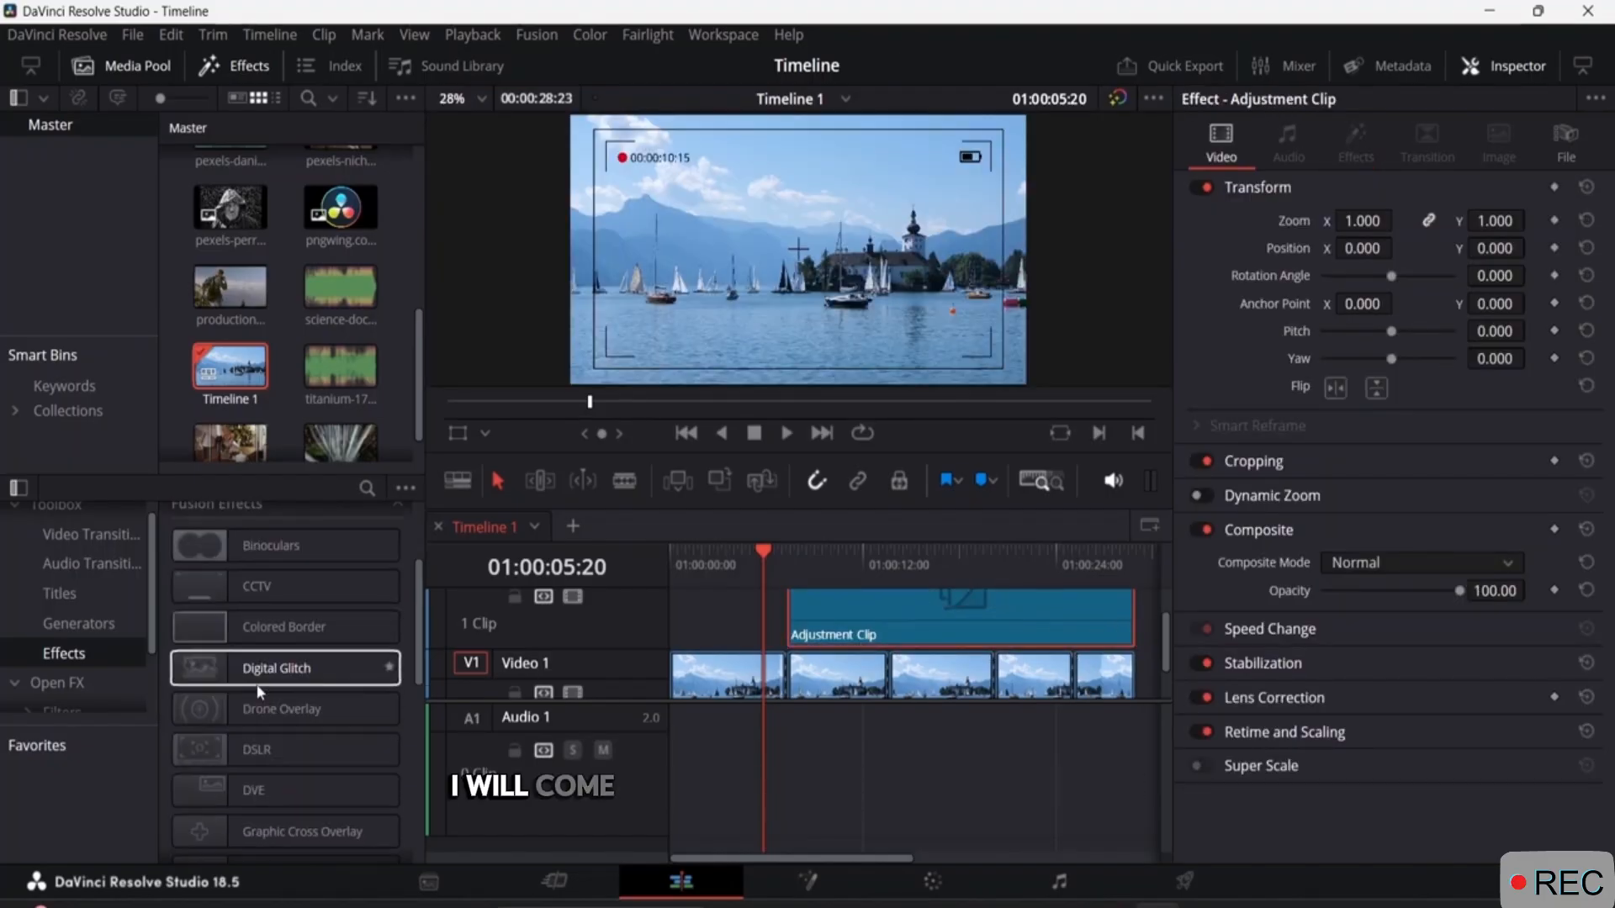
scroll(269, 673, up, 3)
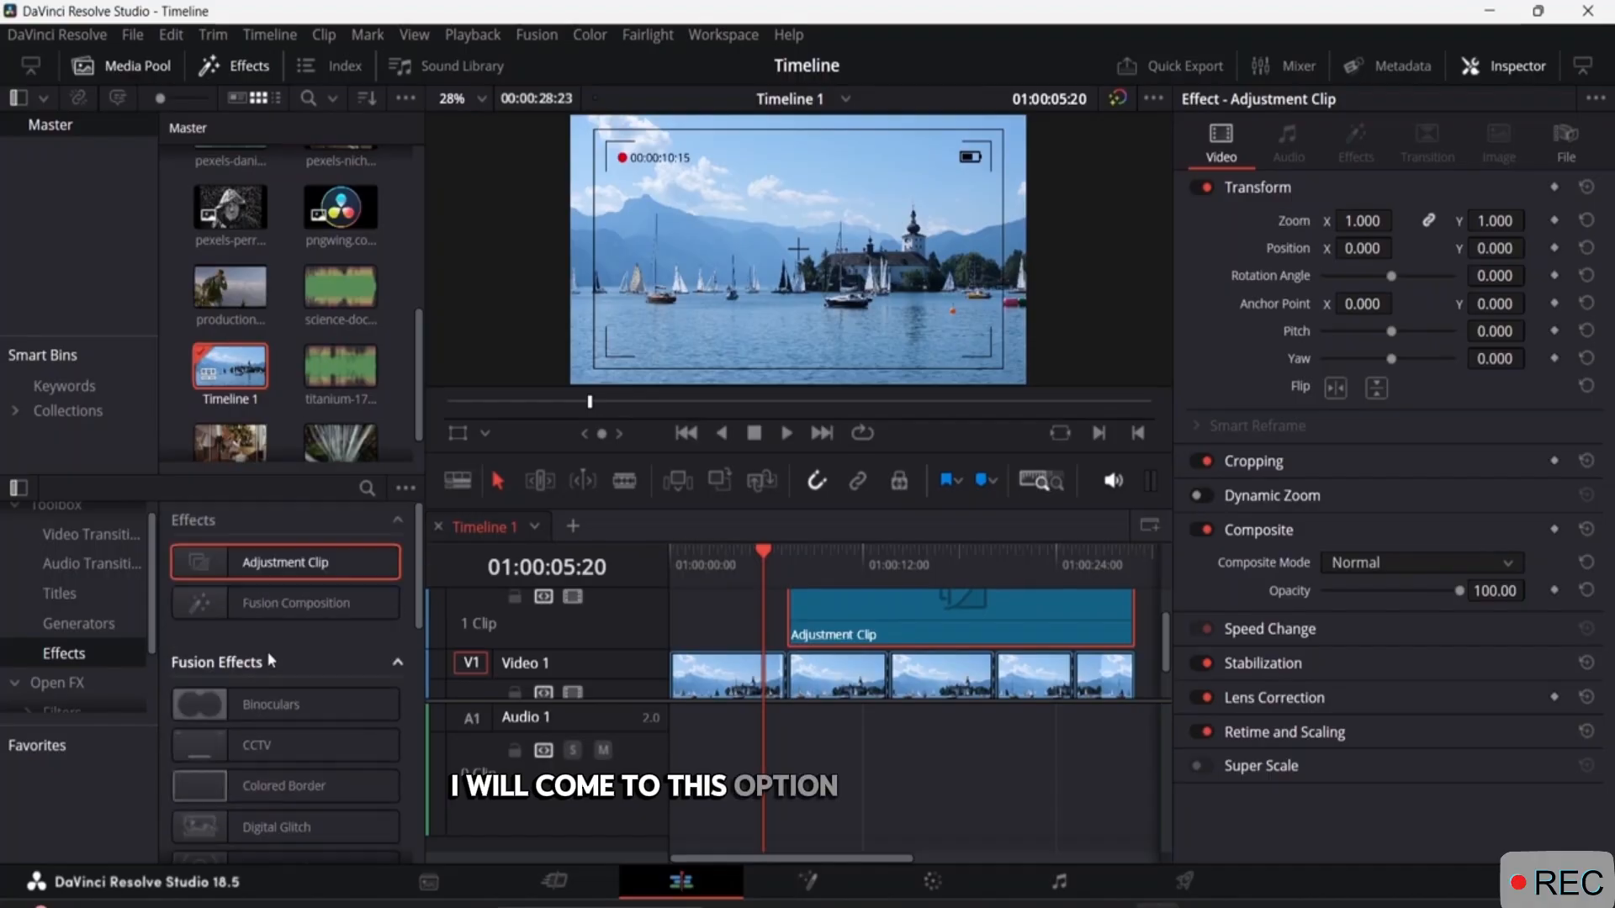
scroll(68, 677, down, 2)
click(64, 654)
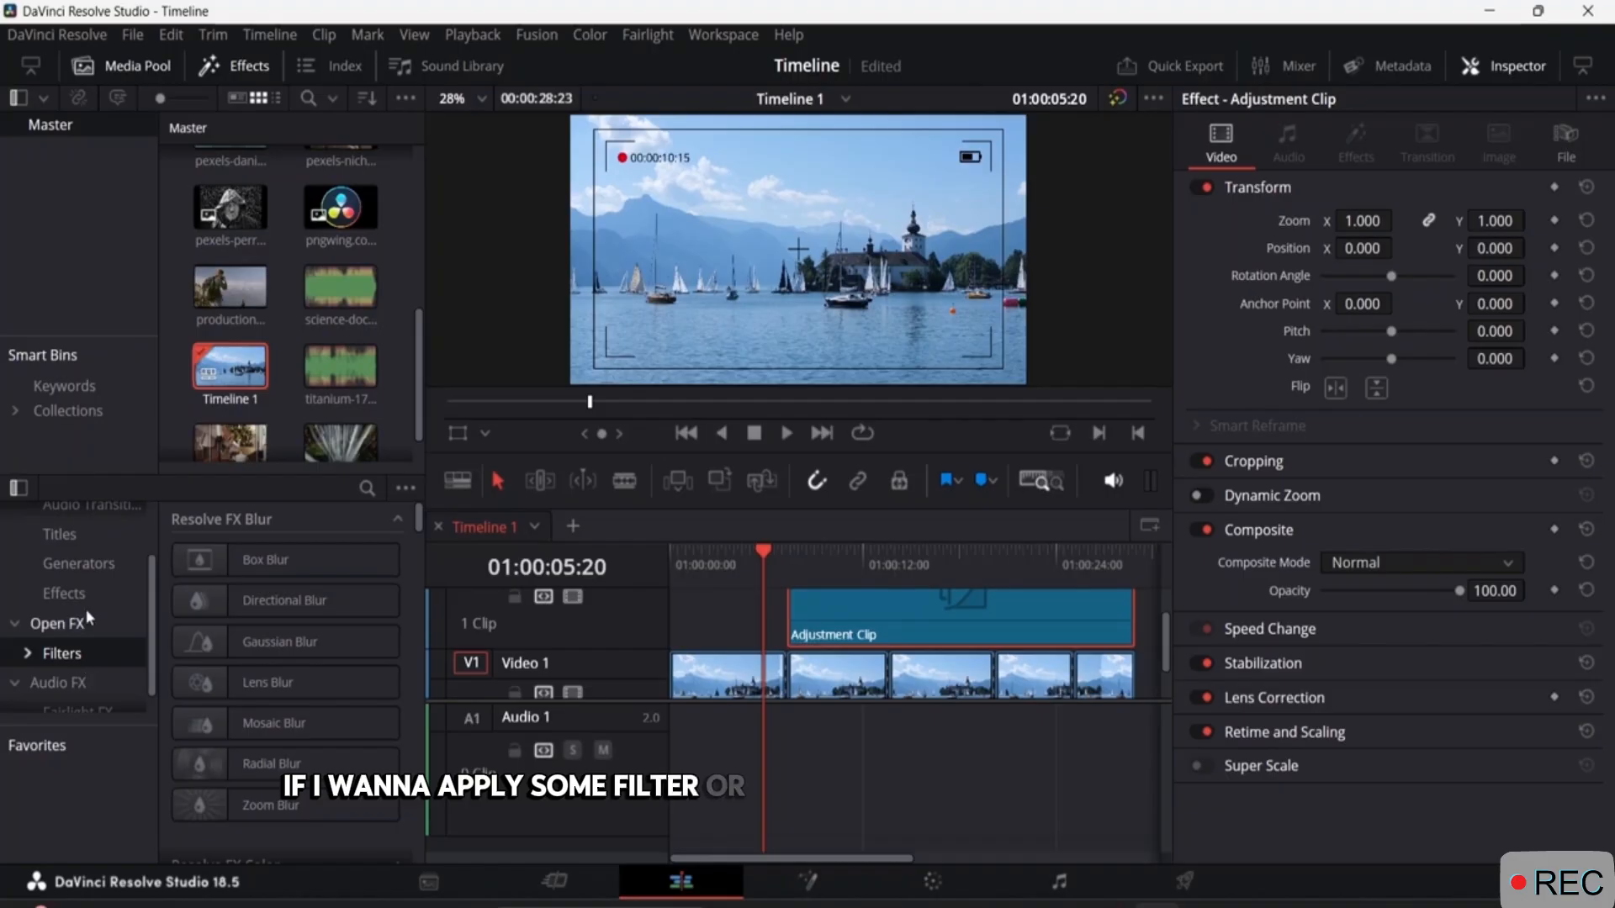
click(249, 562)
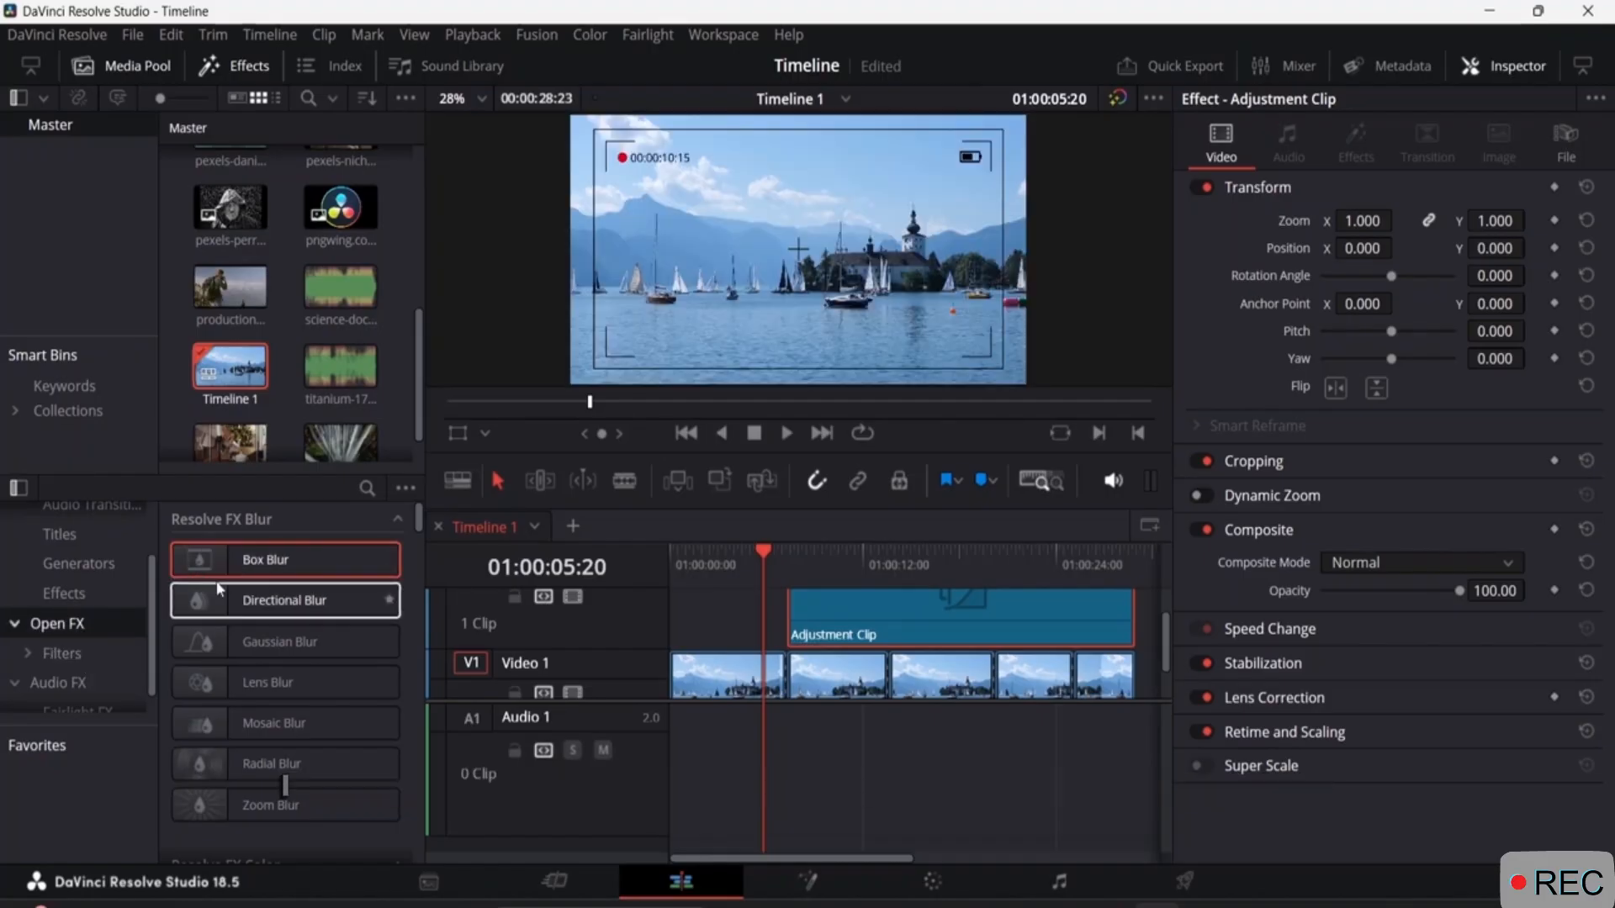
drag(763, 571, 821, 563)
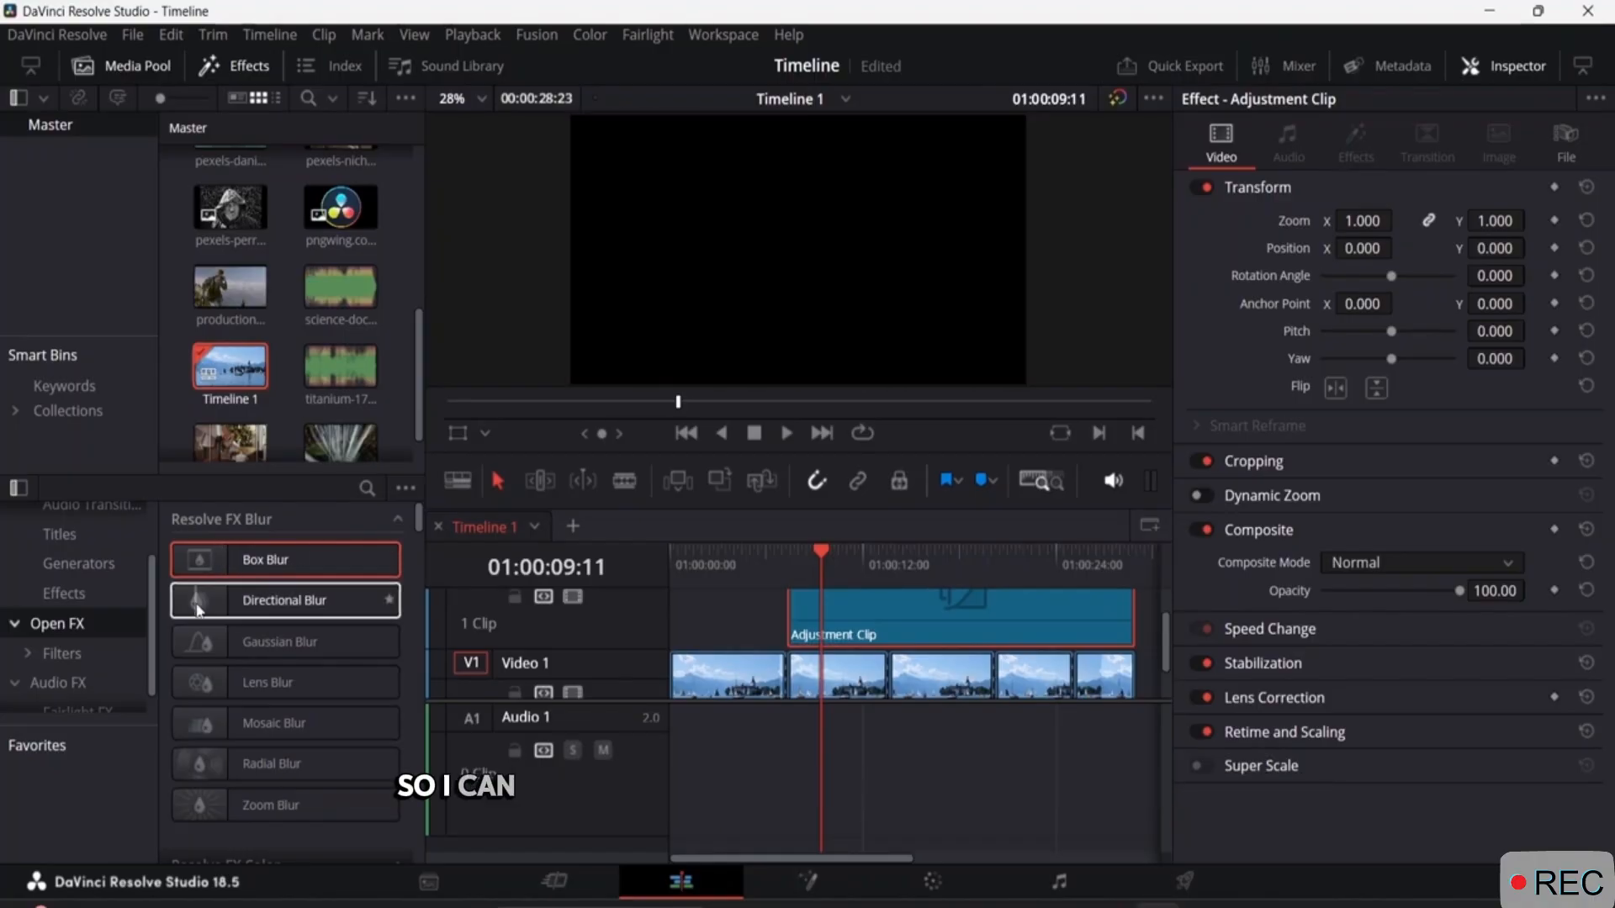
drag(199, 610, 855, 637)
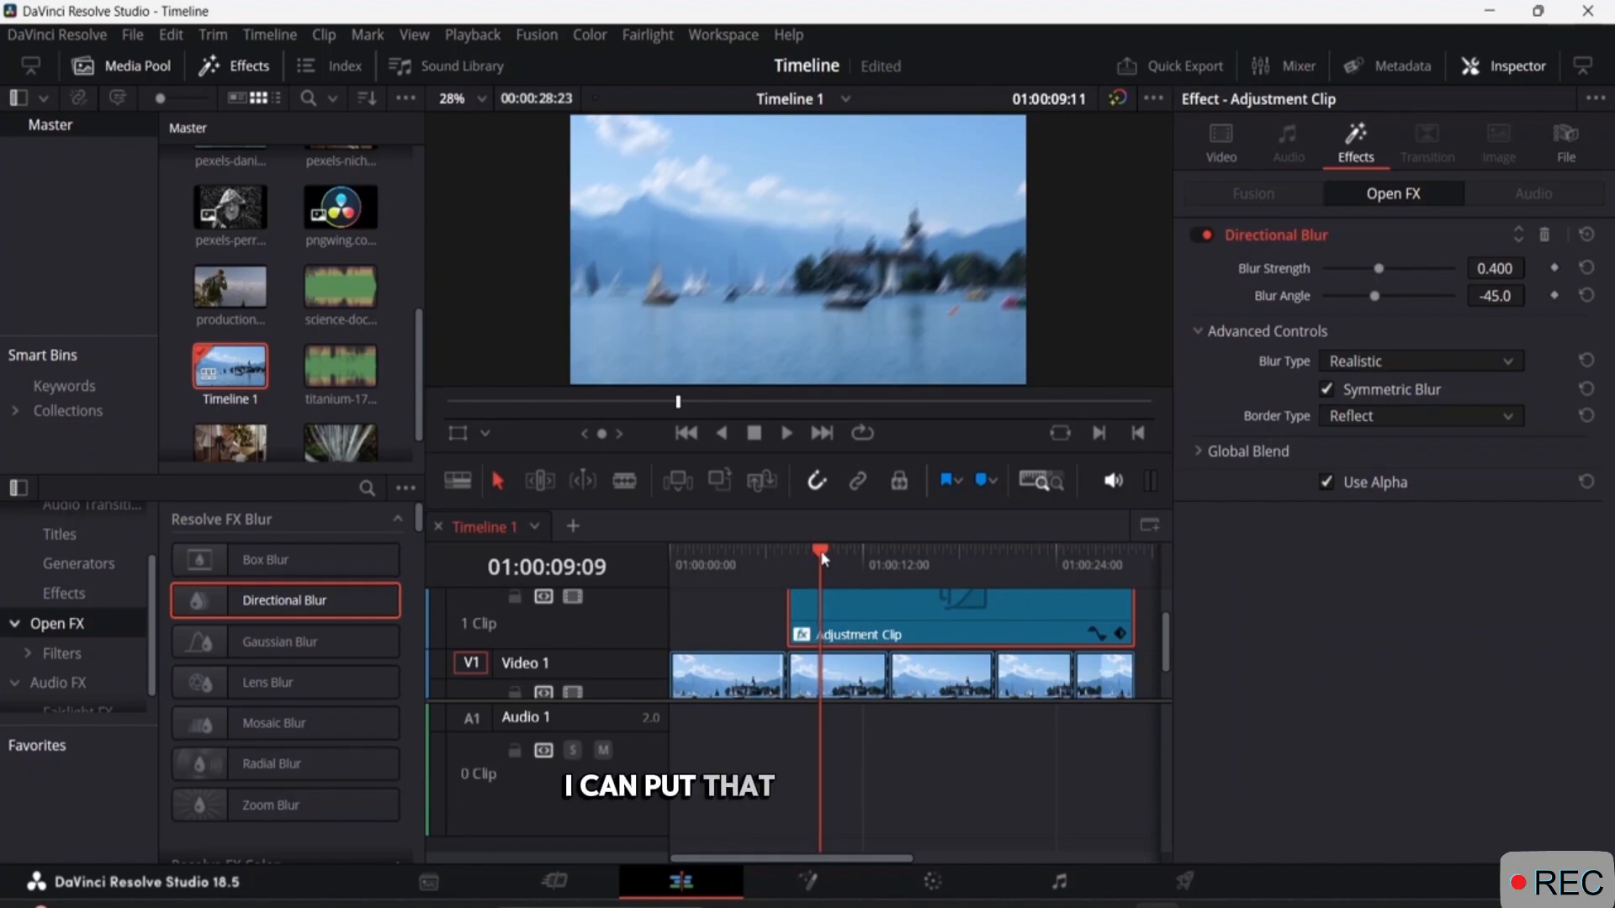
drag(820, 550, 820, 624)
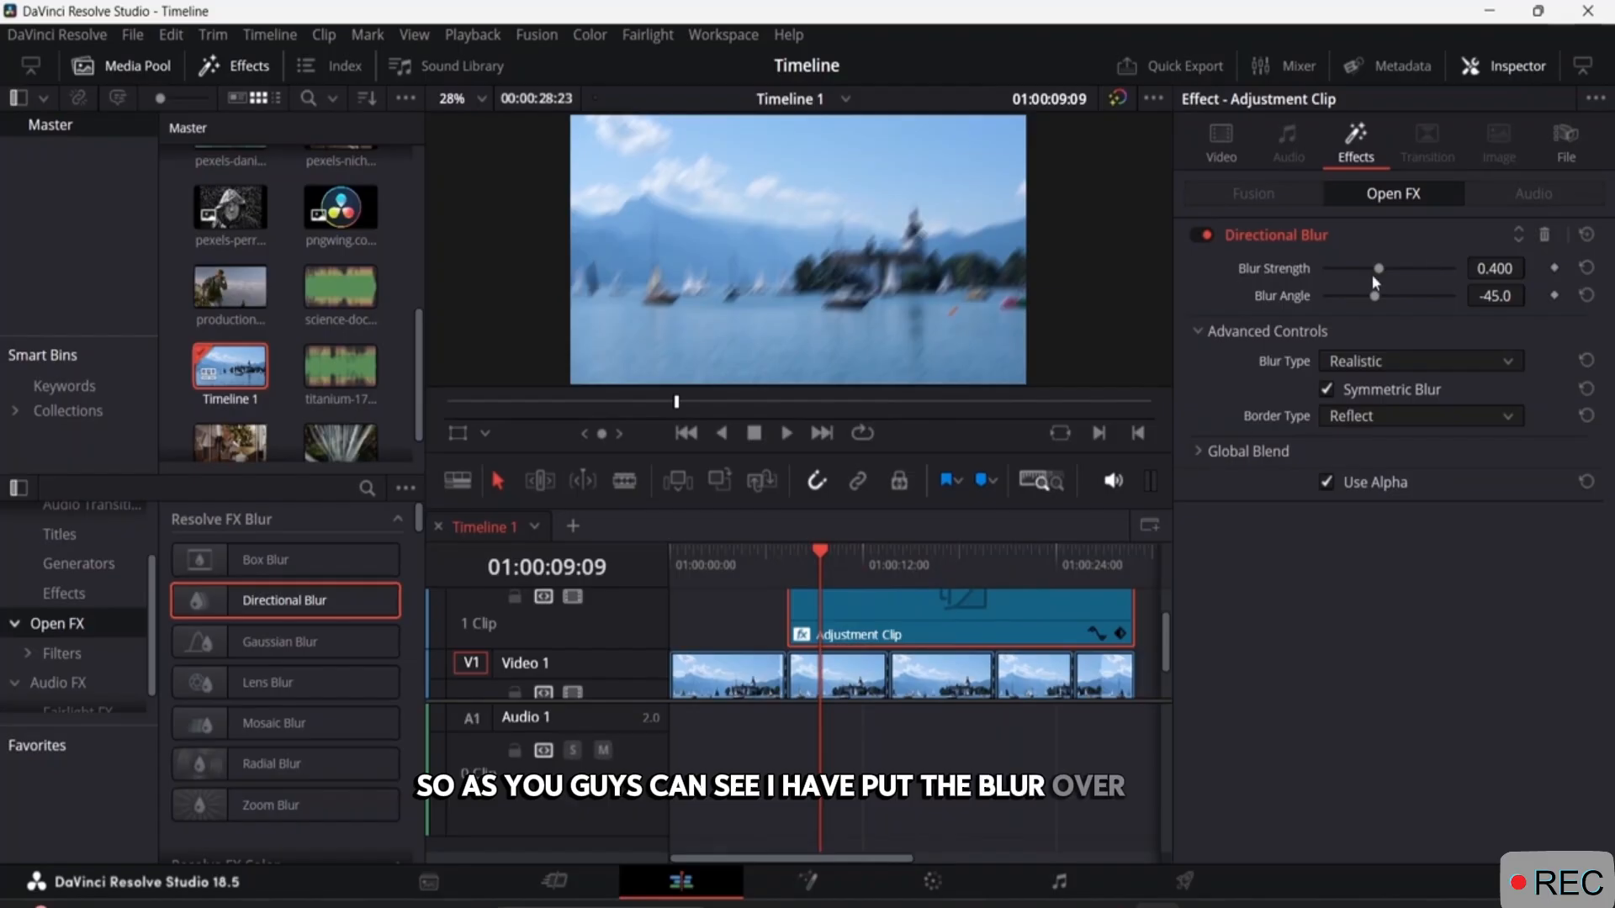
Set the Directional Blur to strength 0.241, angle 71.1, Stylized blur type, Black border type and a global blend of 0.713.
drag(1370, 274, 1420, 301)
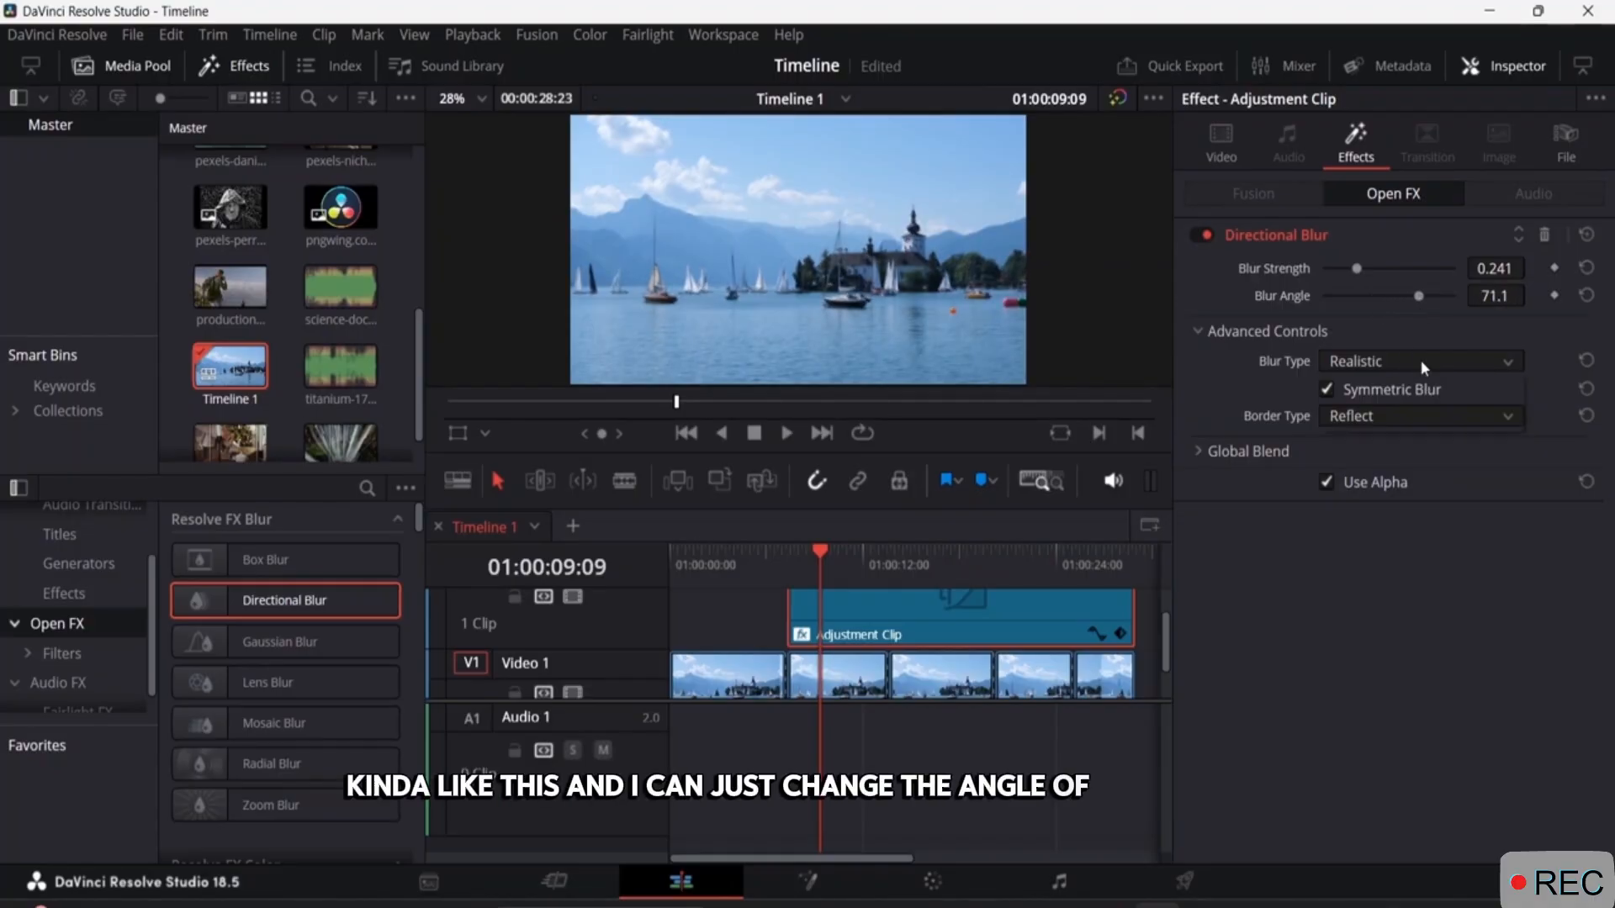
click(1419, 360)
click(1412, 386)
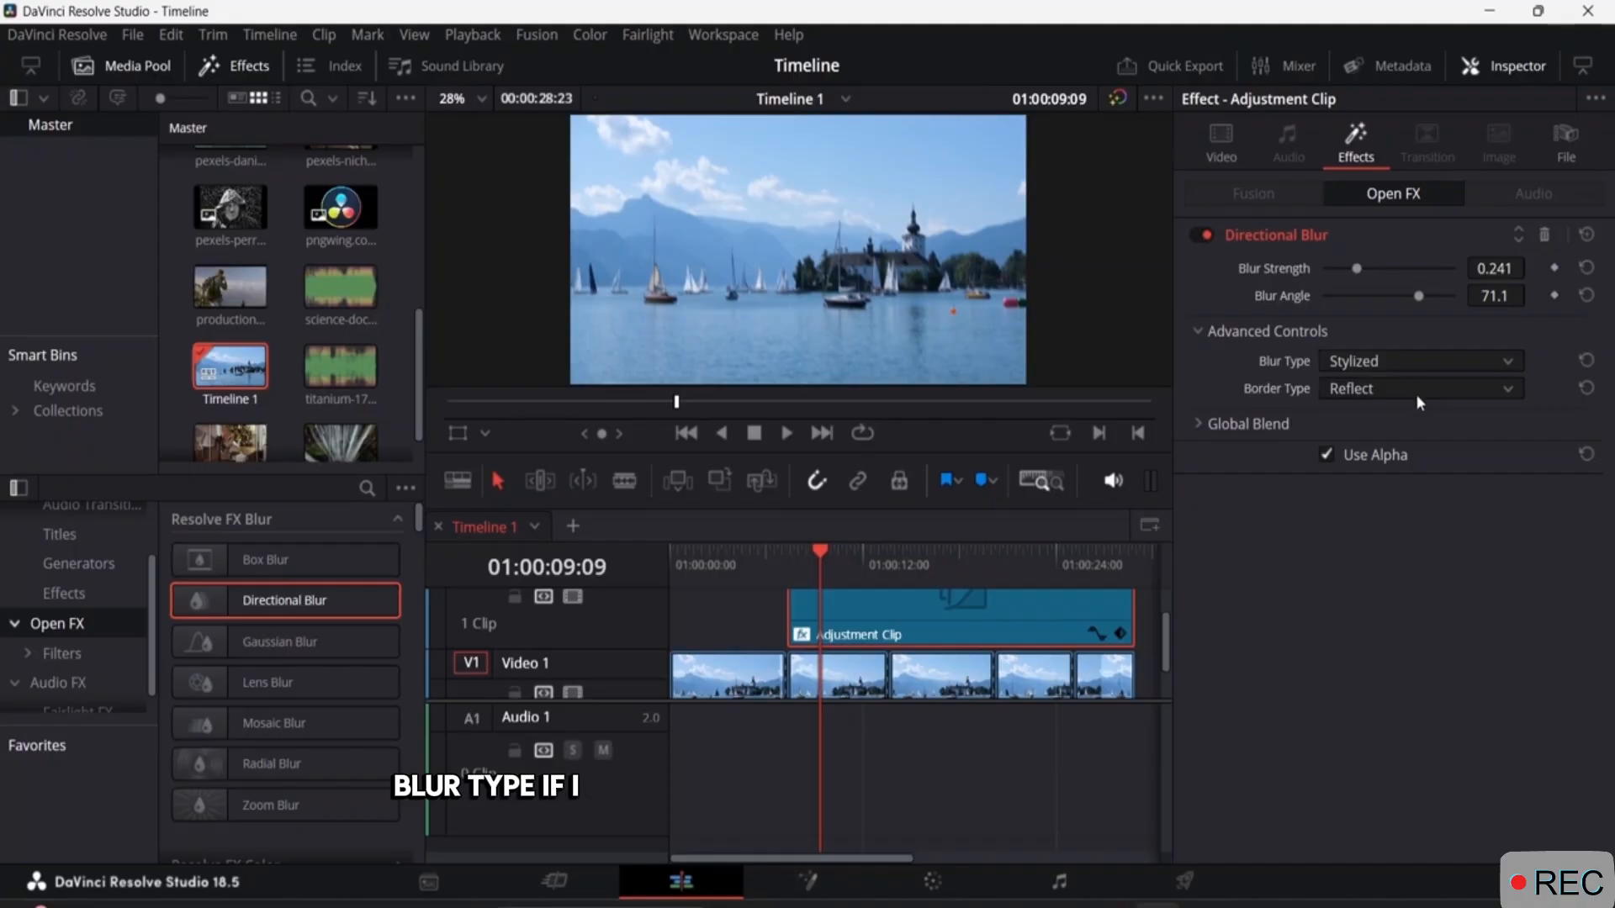
click(1413, 387)
click(1400, 416)
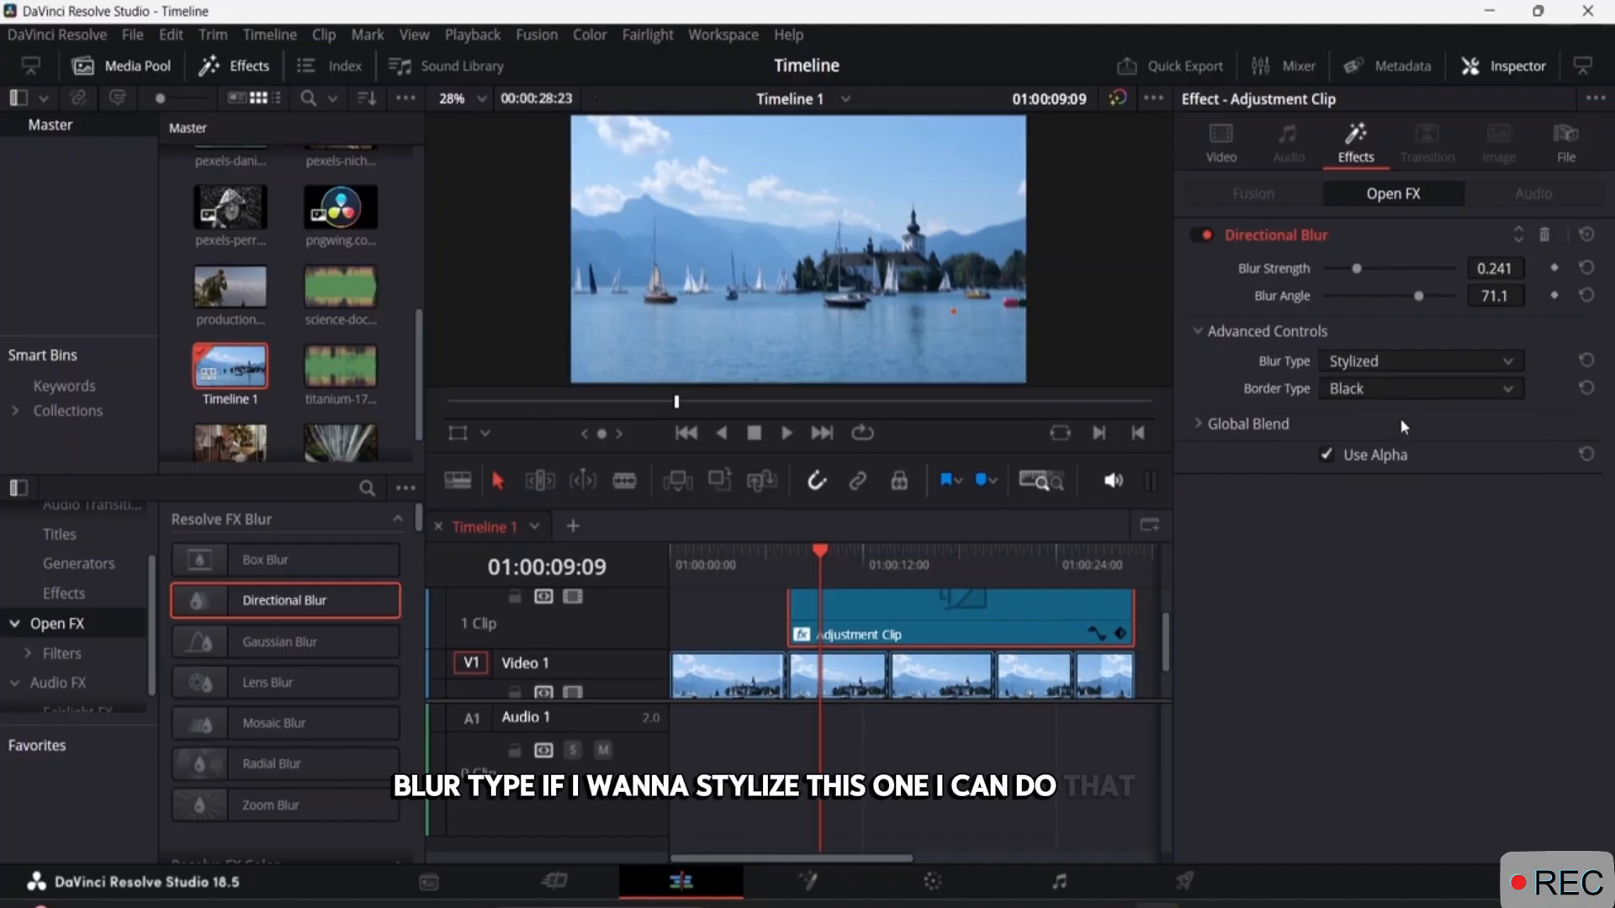
click(1226, 424)
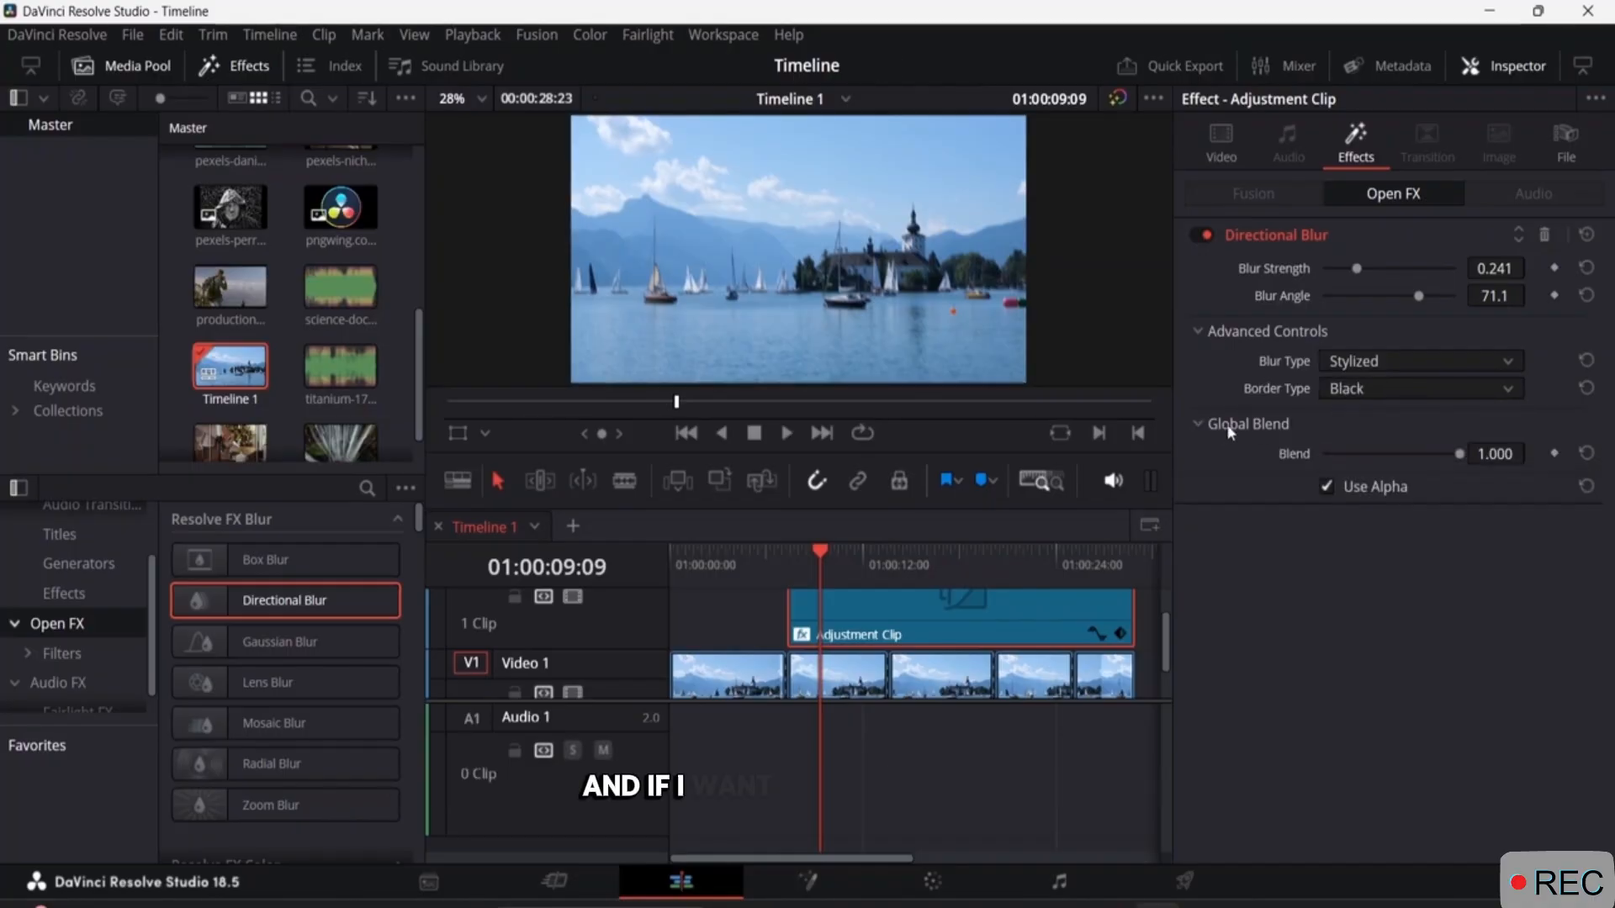
drag(1460, 455, 1410, 457)
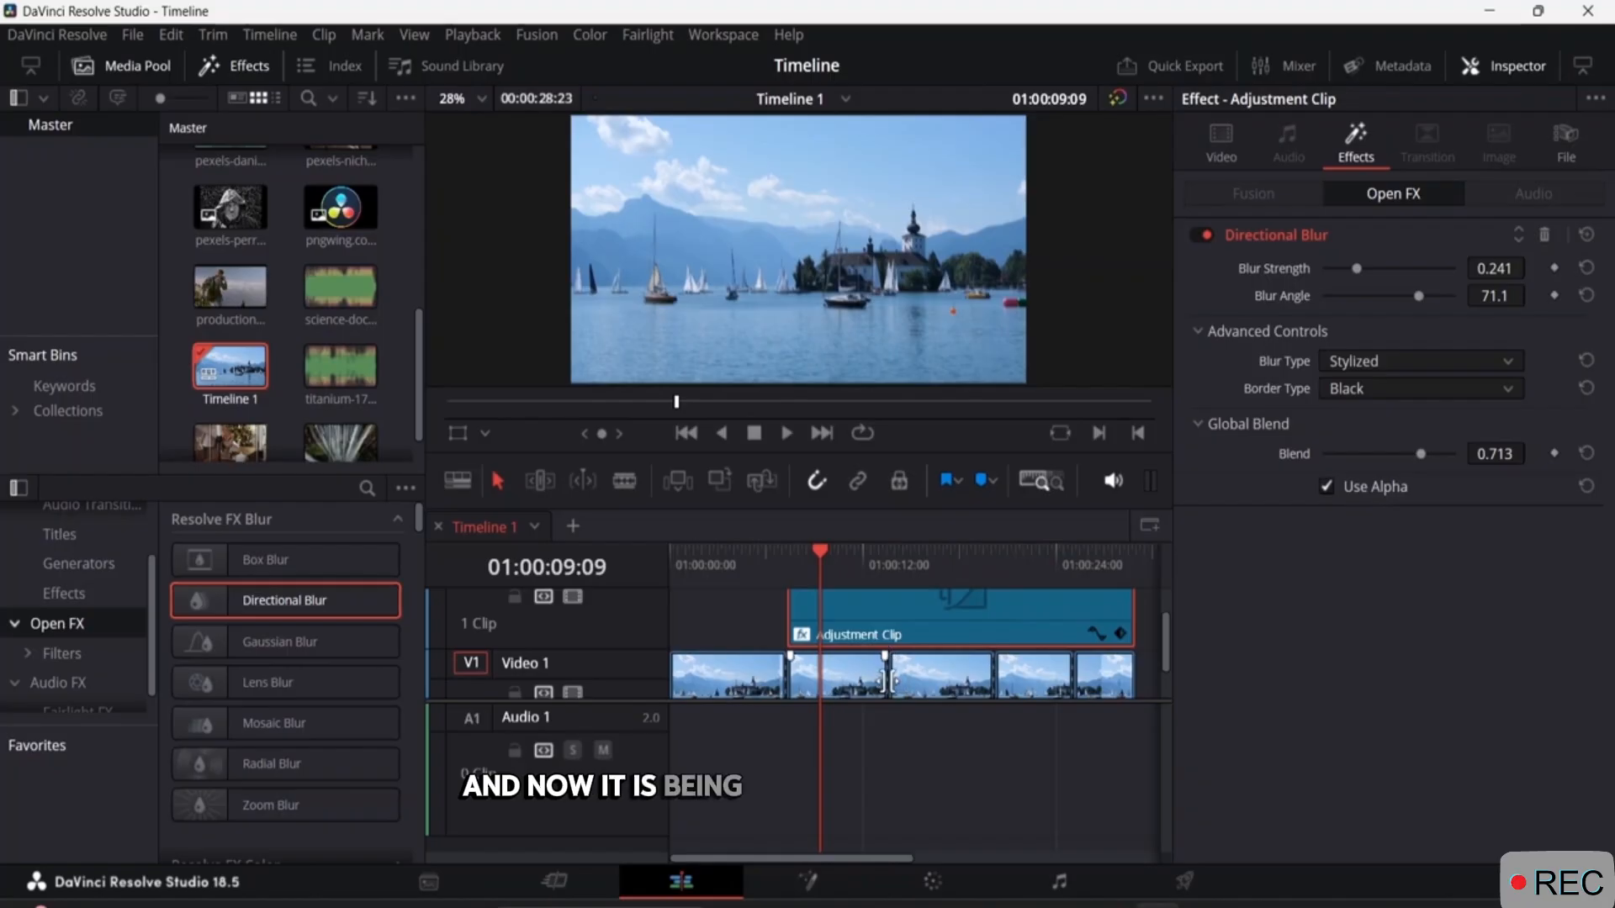
Play the timeline from its start past the adjustment clip's beginning to review the applied effects.
drag(822, 557, 611, 565)
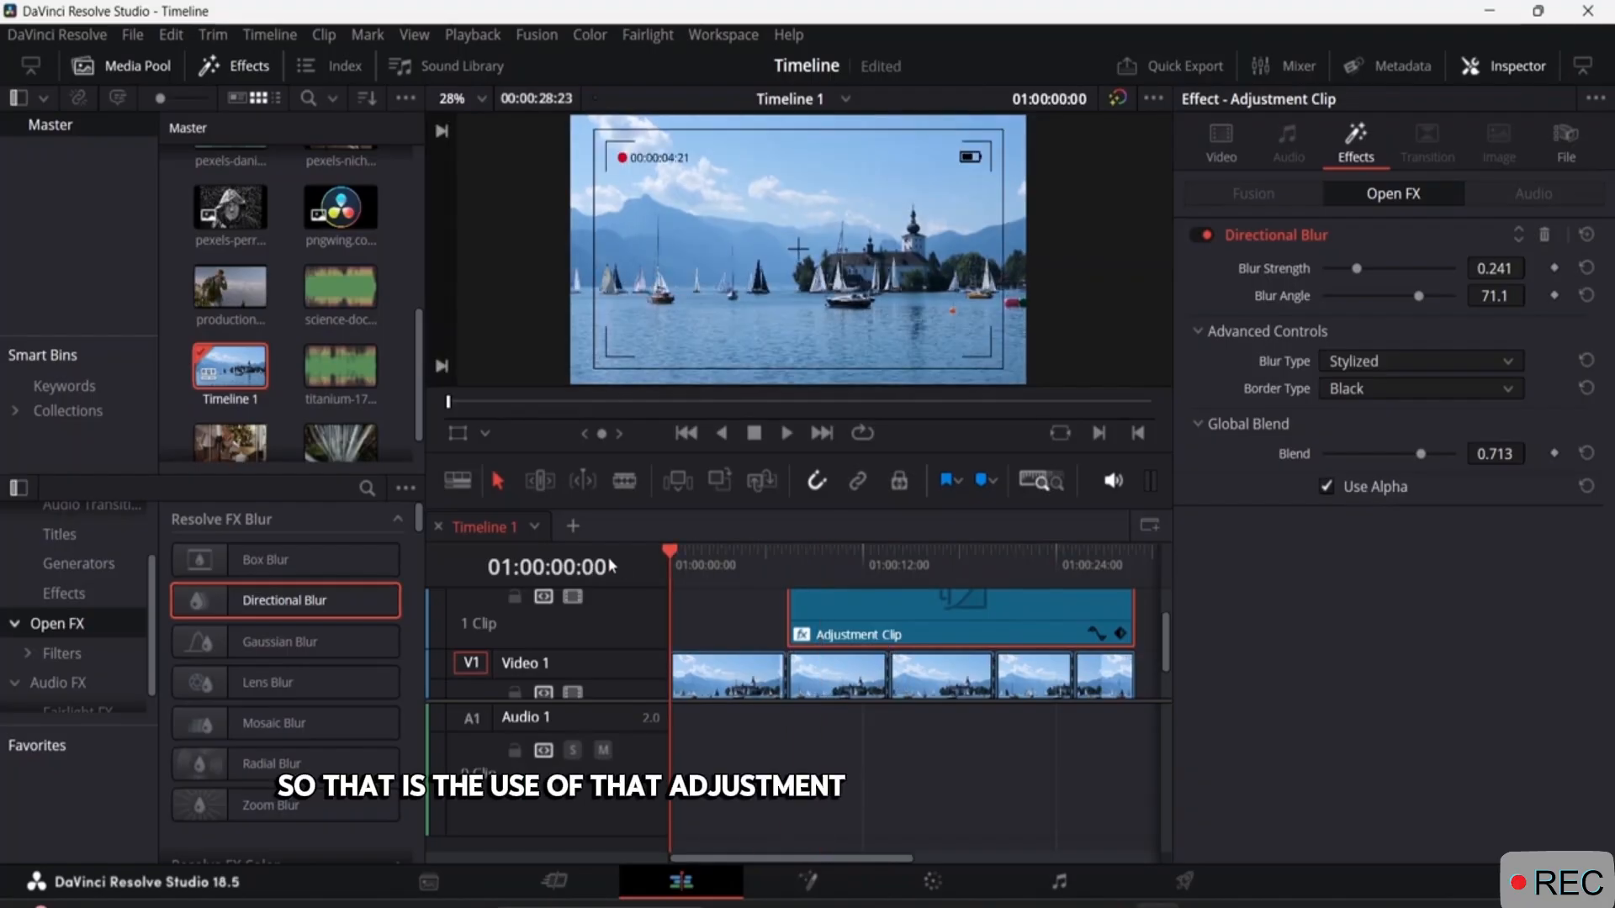
key(space)
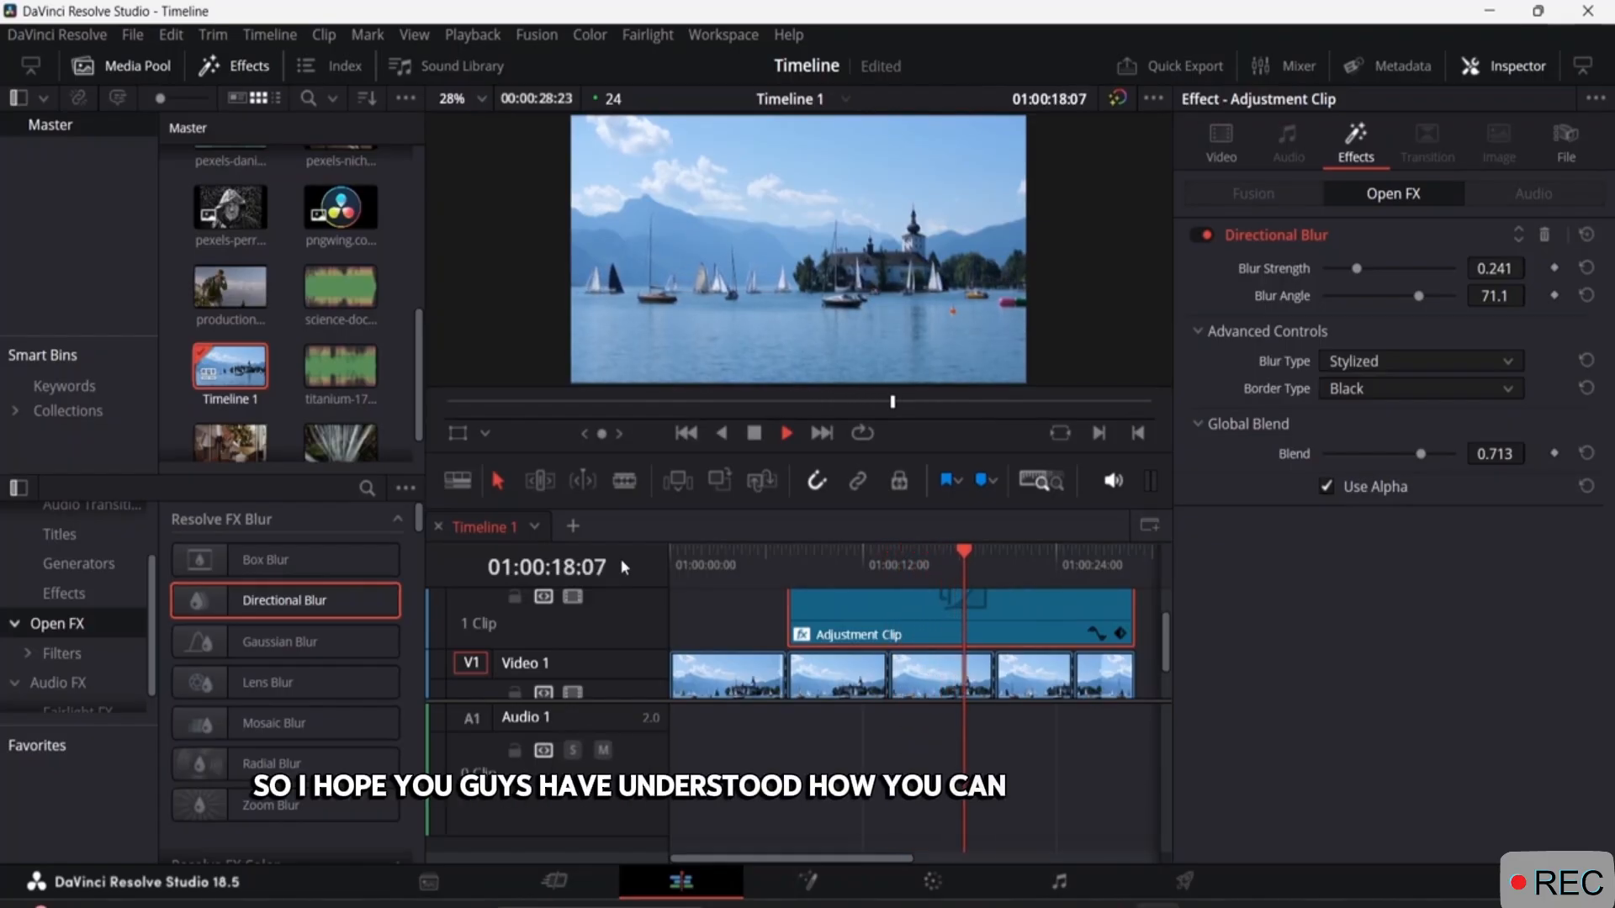
key(space)
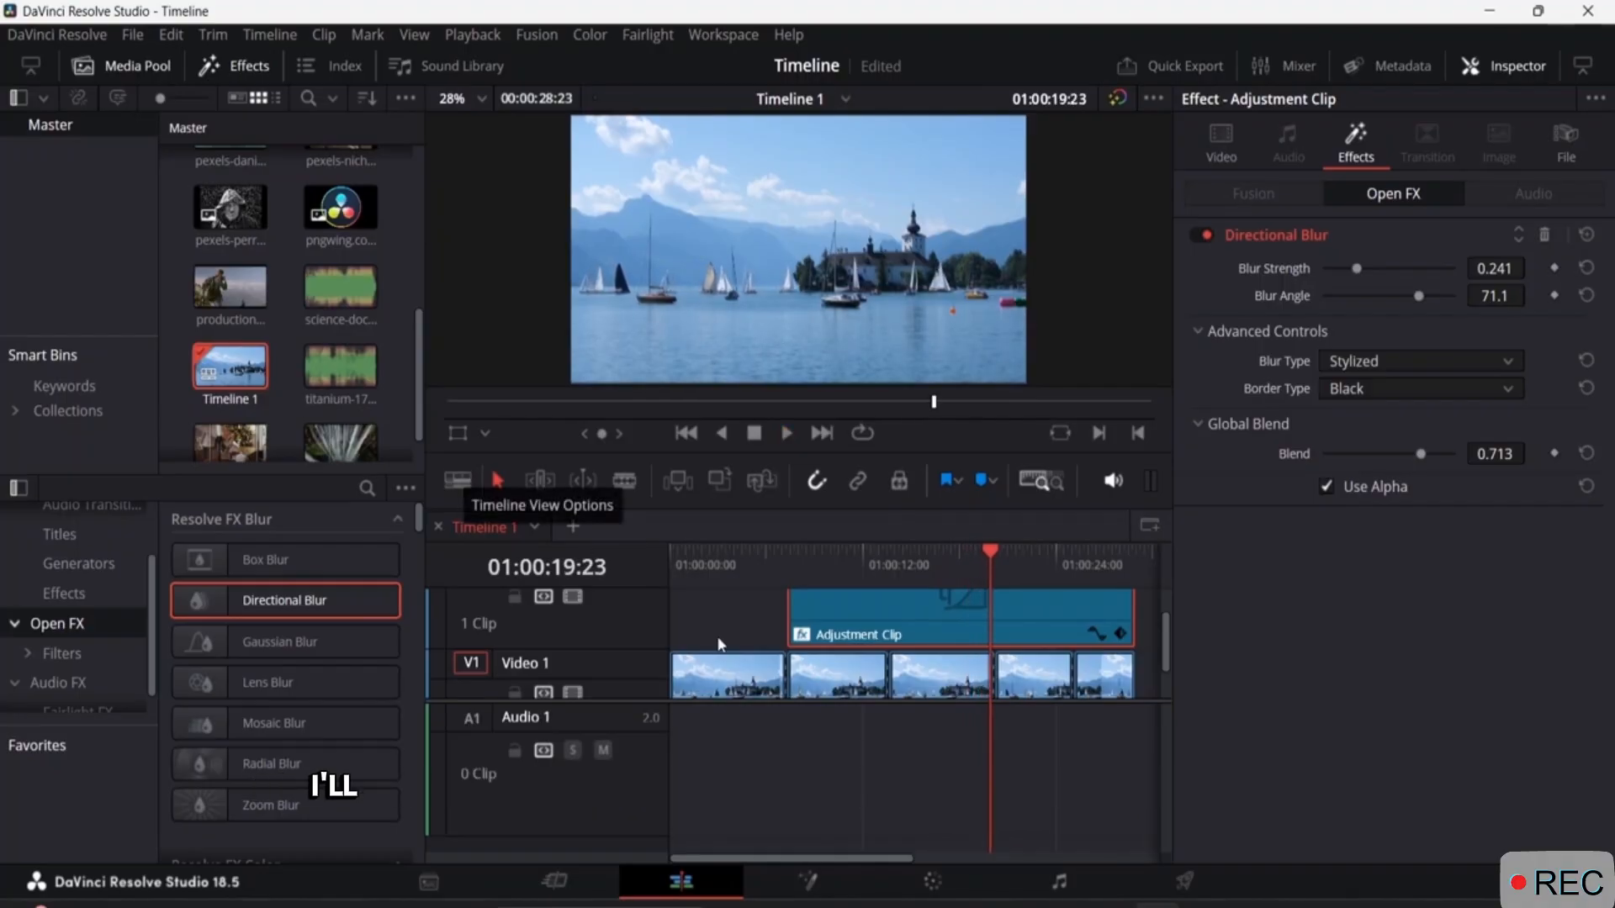
Hide the Inspector and look through the Custom Export render settings on the Deliver page.
click(1495, 71)
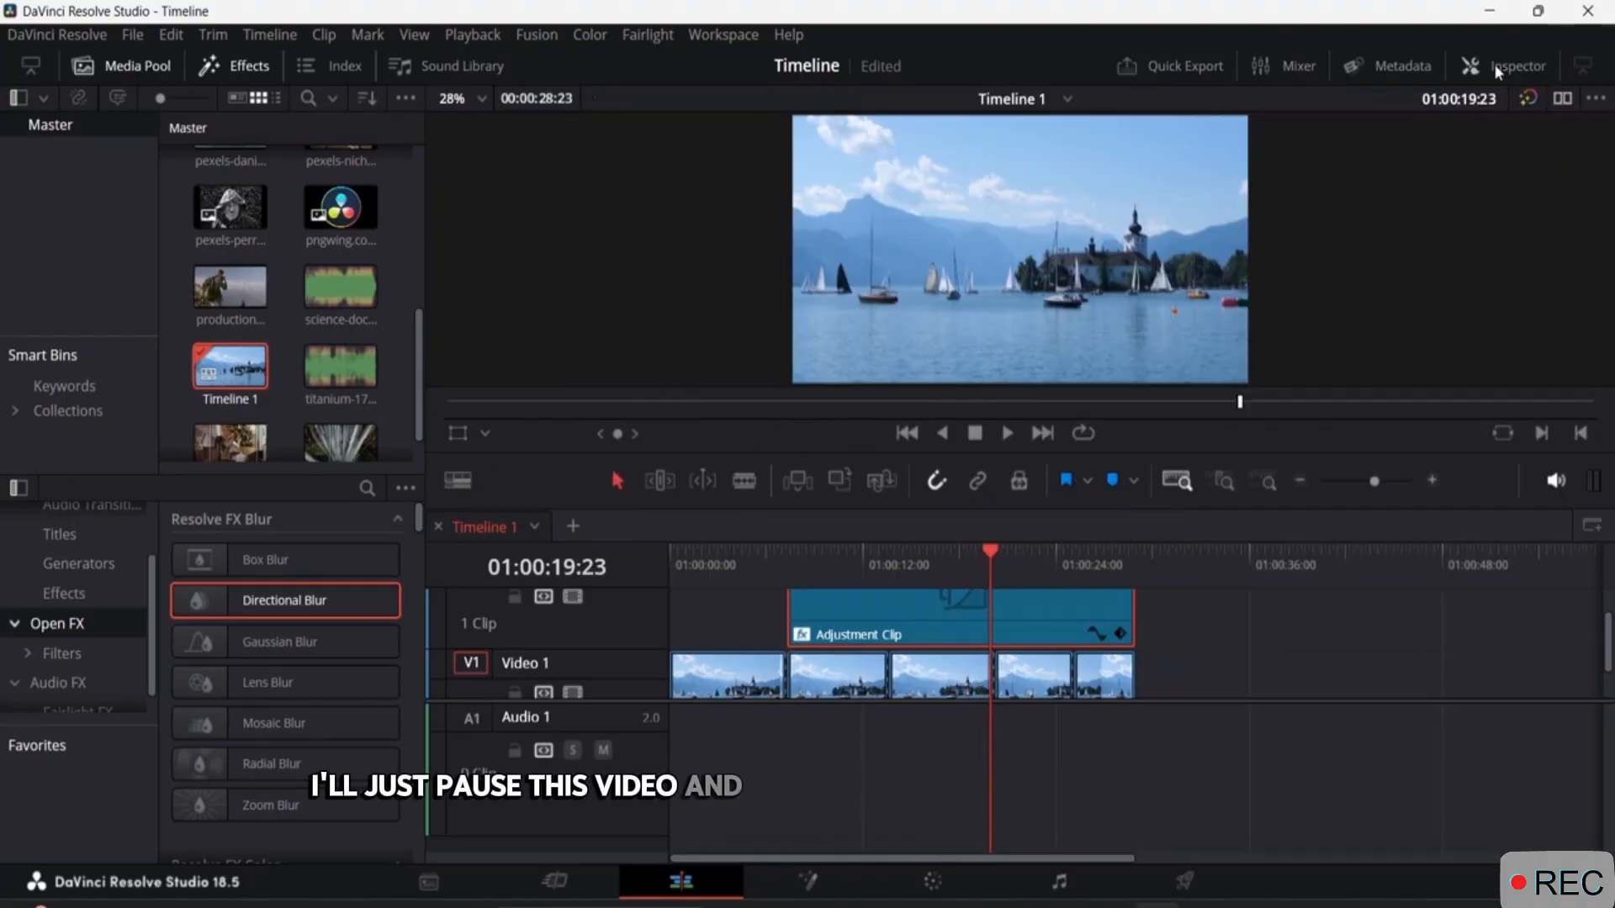
click(1193, 879)
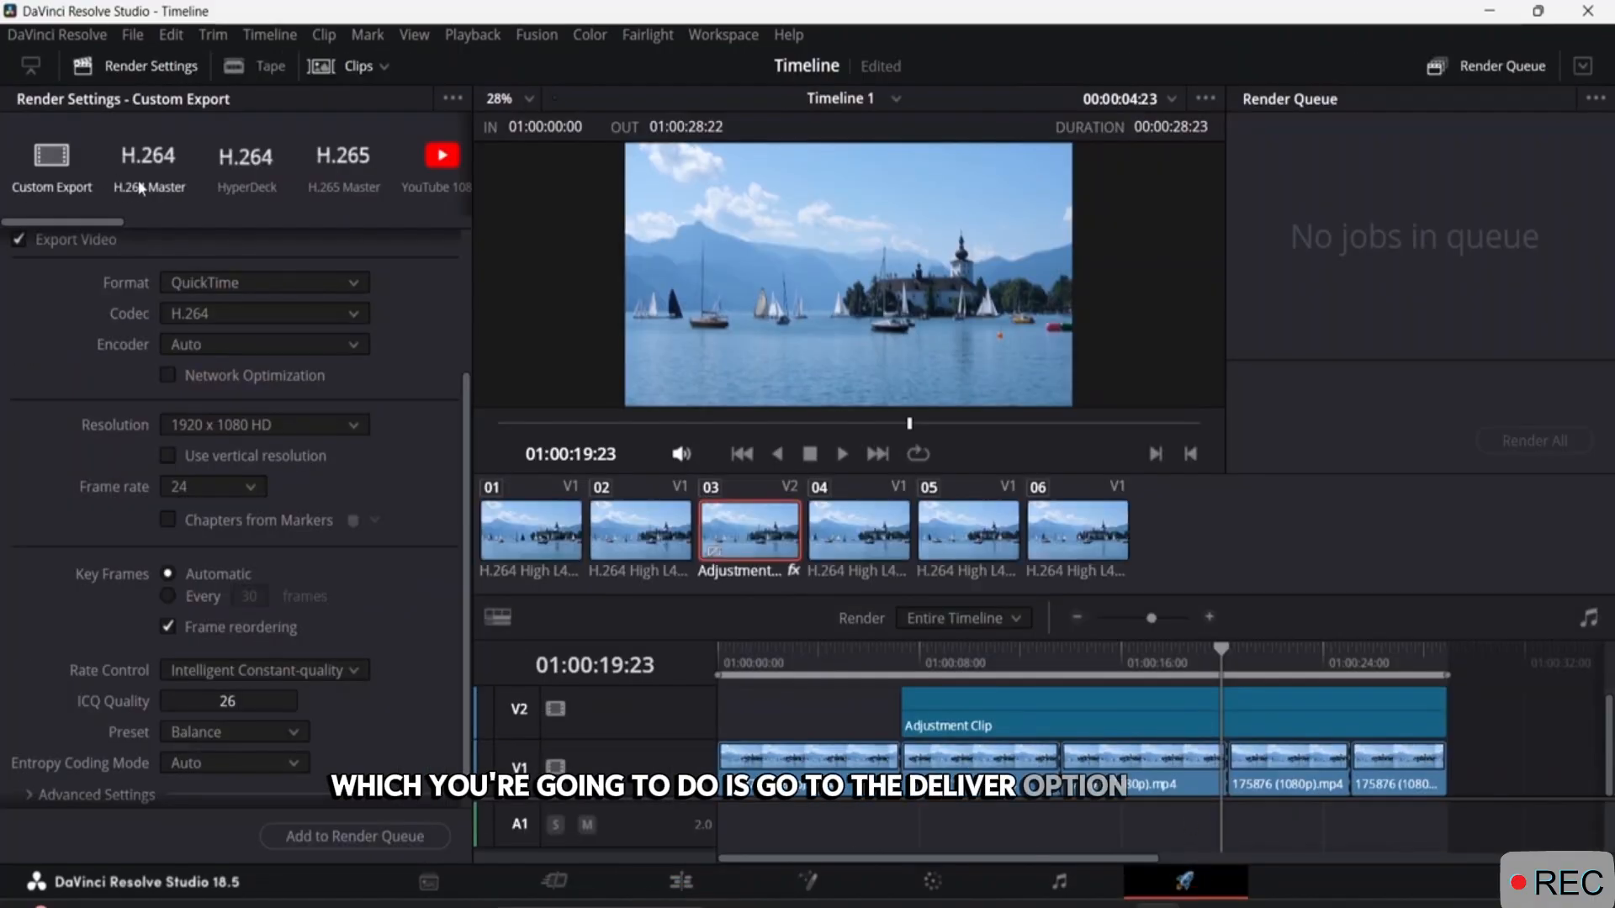
scroll(321, 679, down, 1)
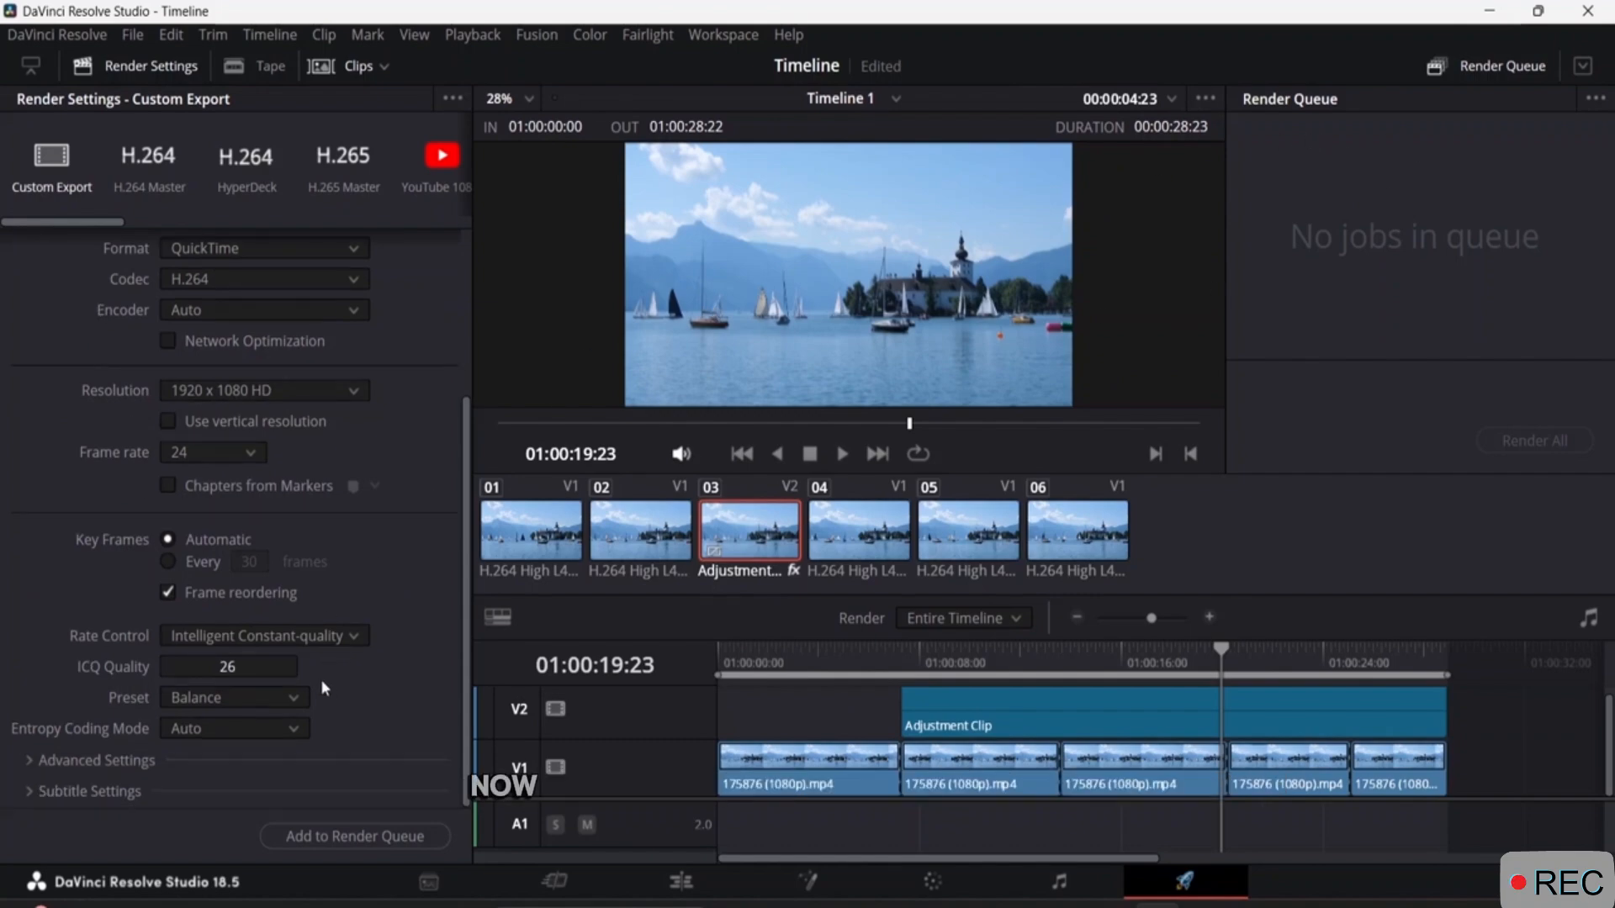
scroll(317, 665, up, 5)
scroll(320, 647, down, 3)
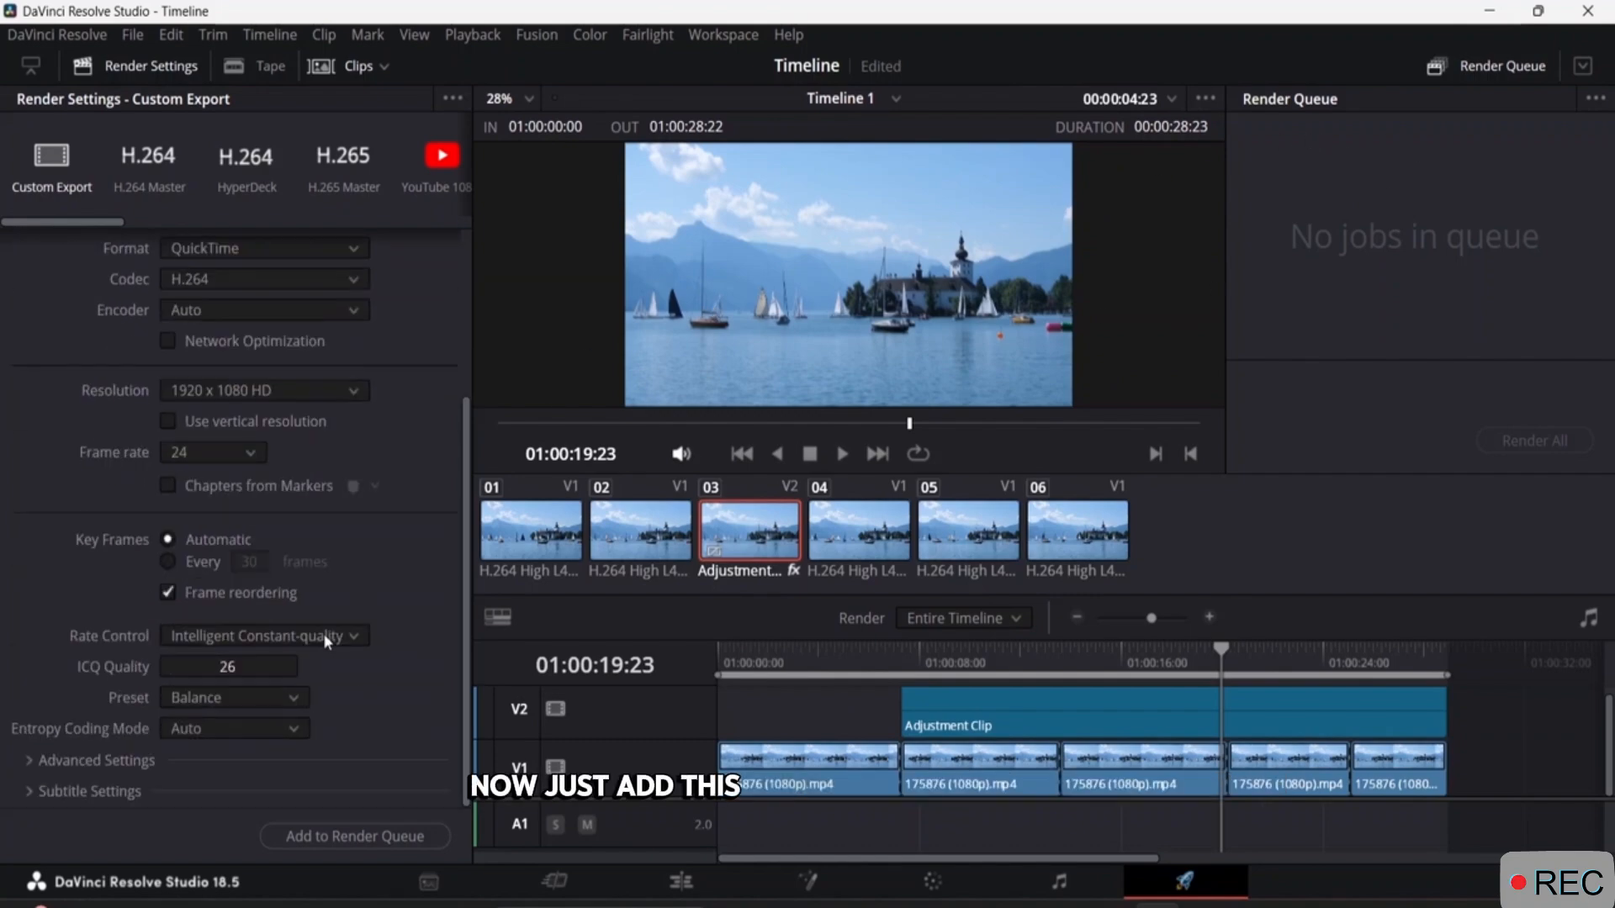
Add the timeline to the render queue as Class Project 2 in the Downloads folder instead of replacing the existing file.
click(360, 836)
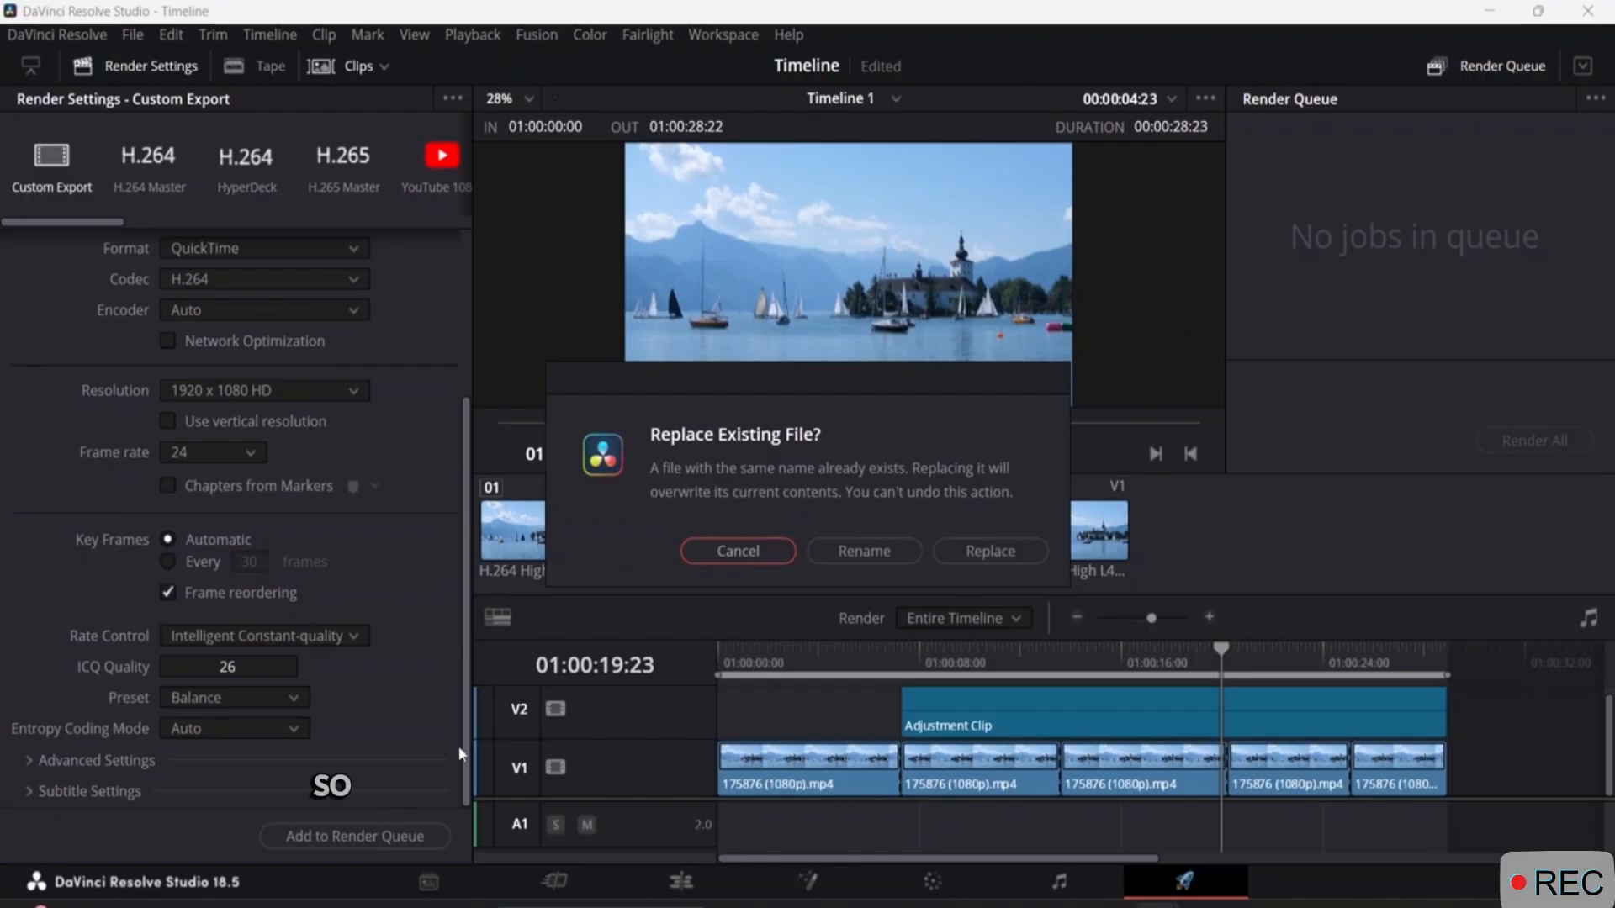
click(866, 551)
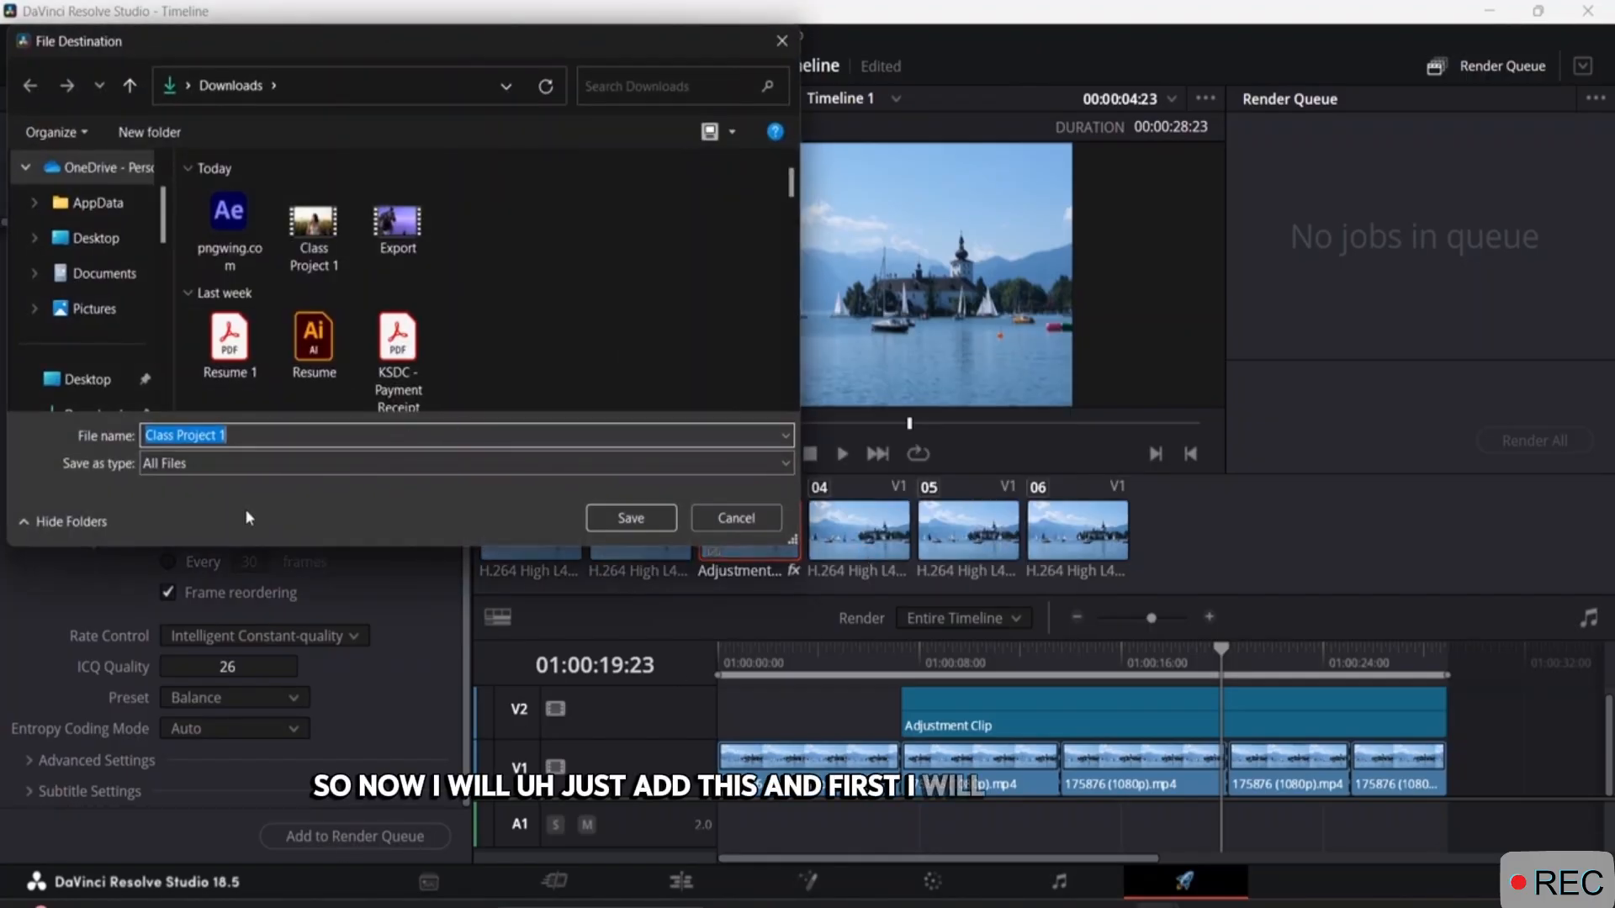
click(237, 436)
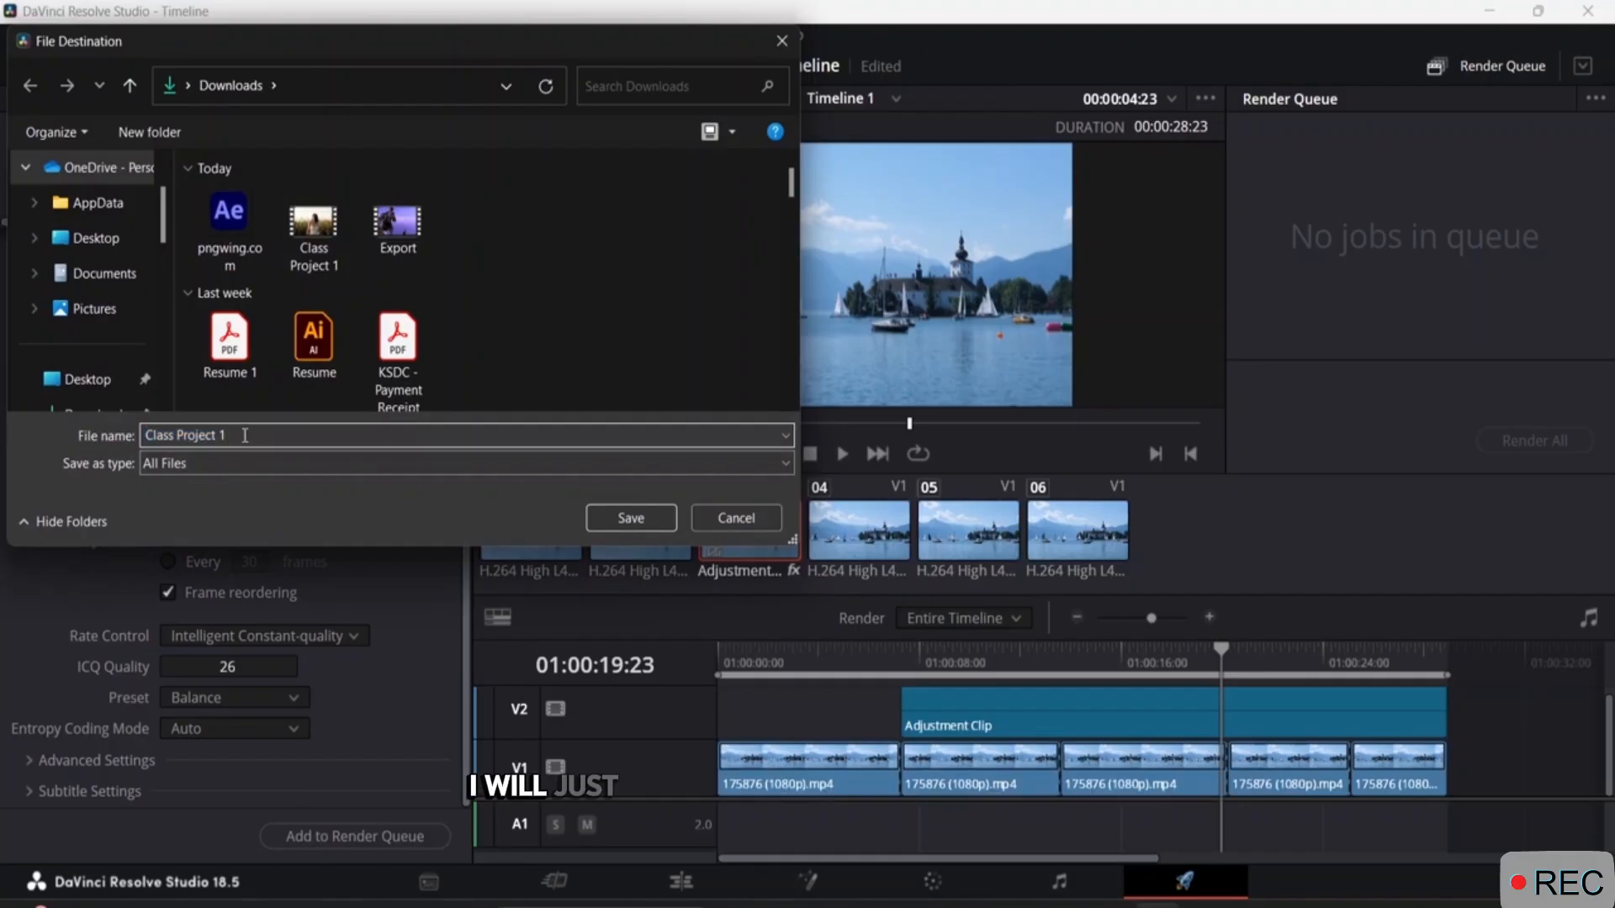
key(BackSpace)
text(2)
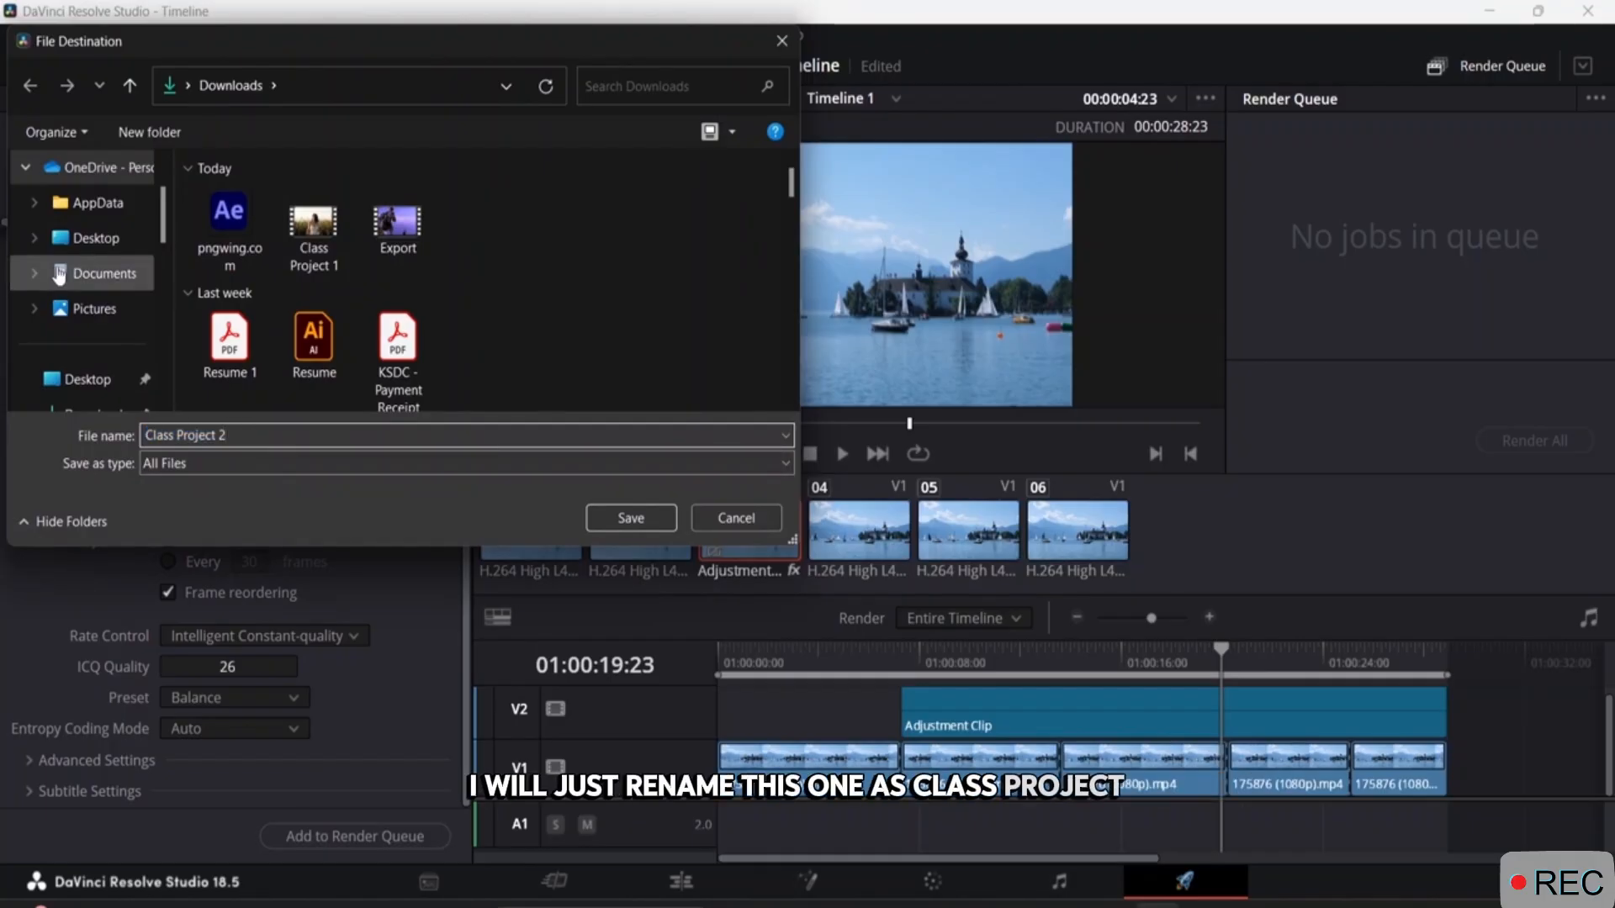
scroll(84, 277, down, 1)
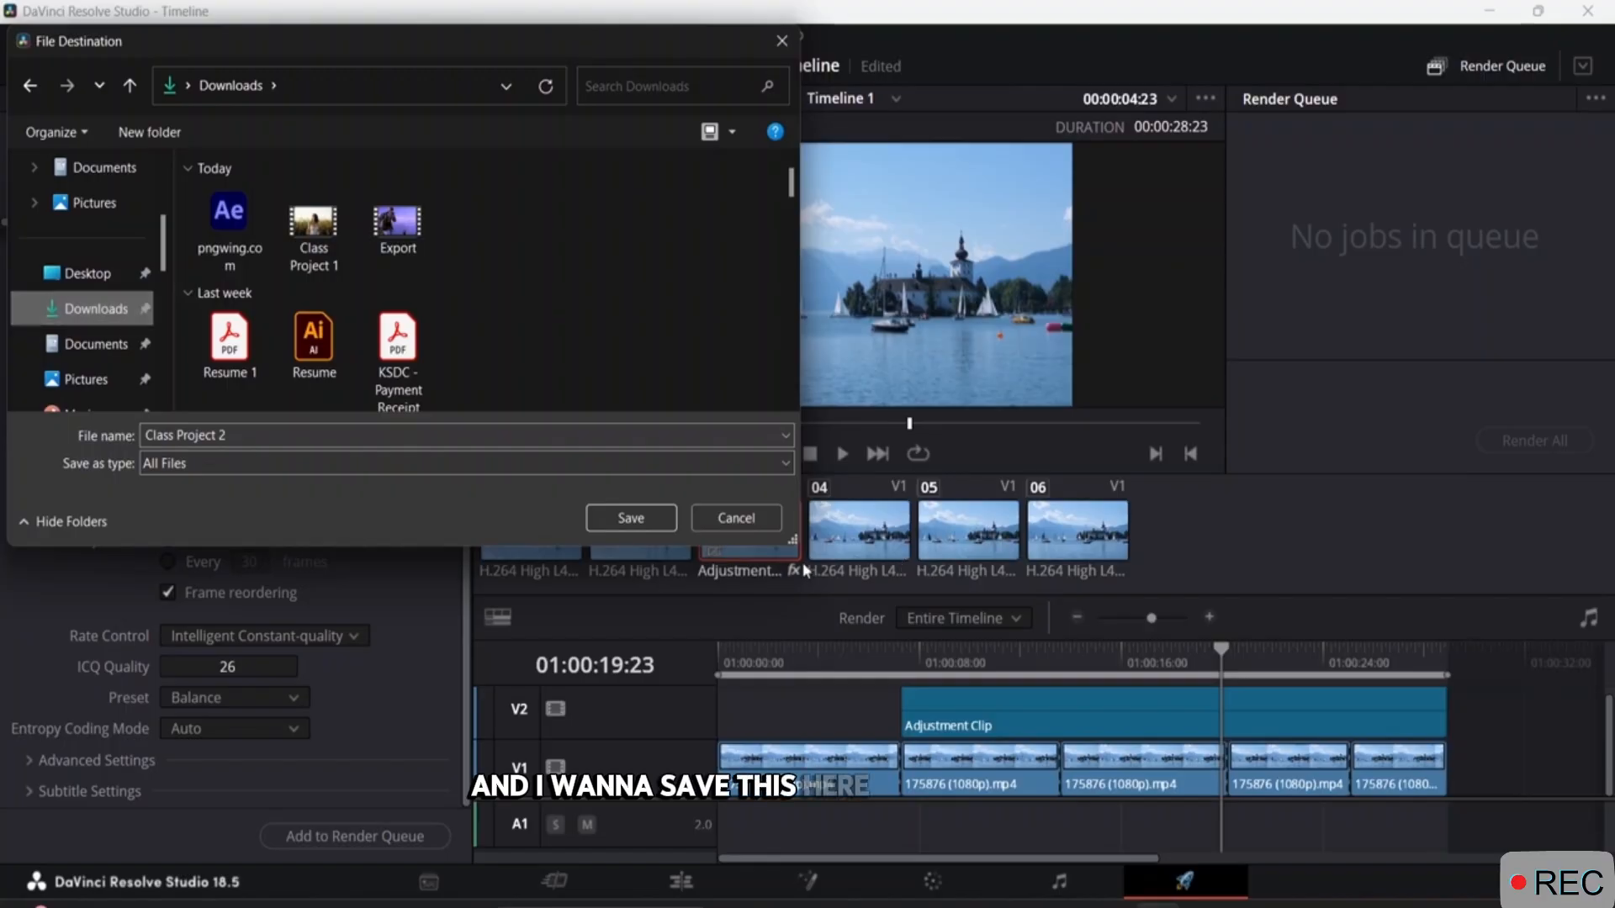
click(643, 518)
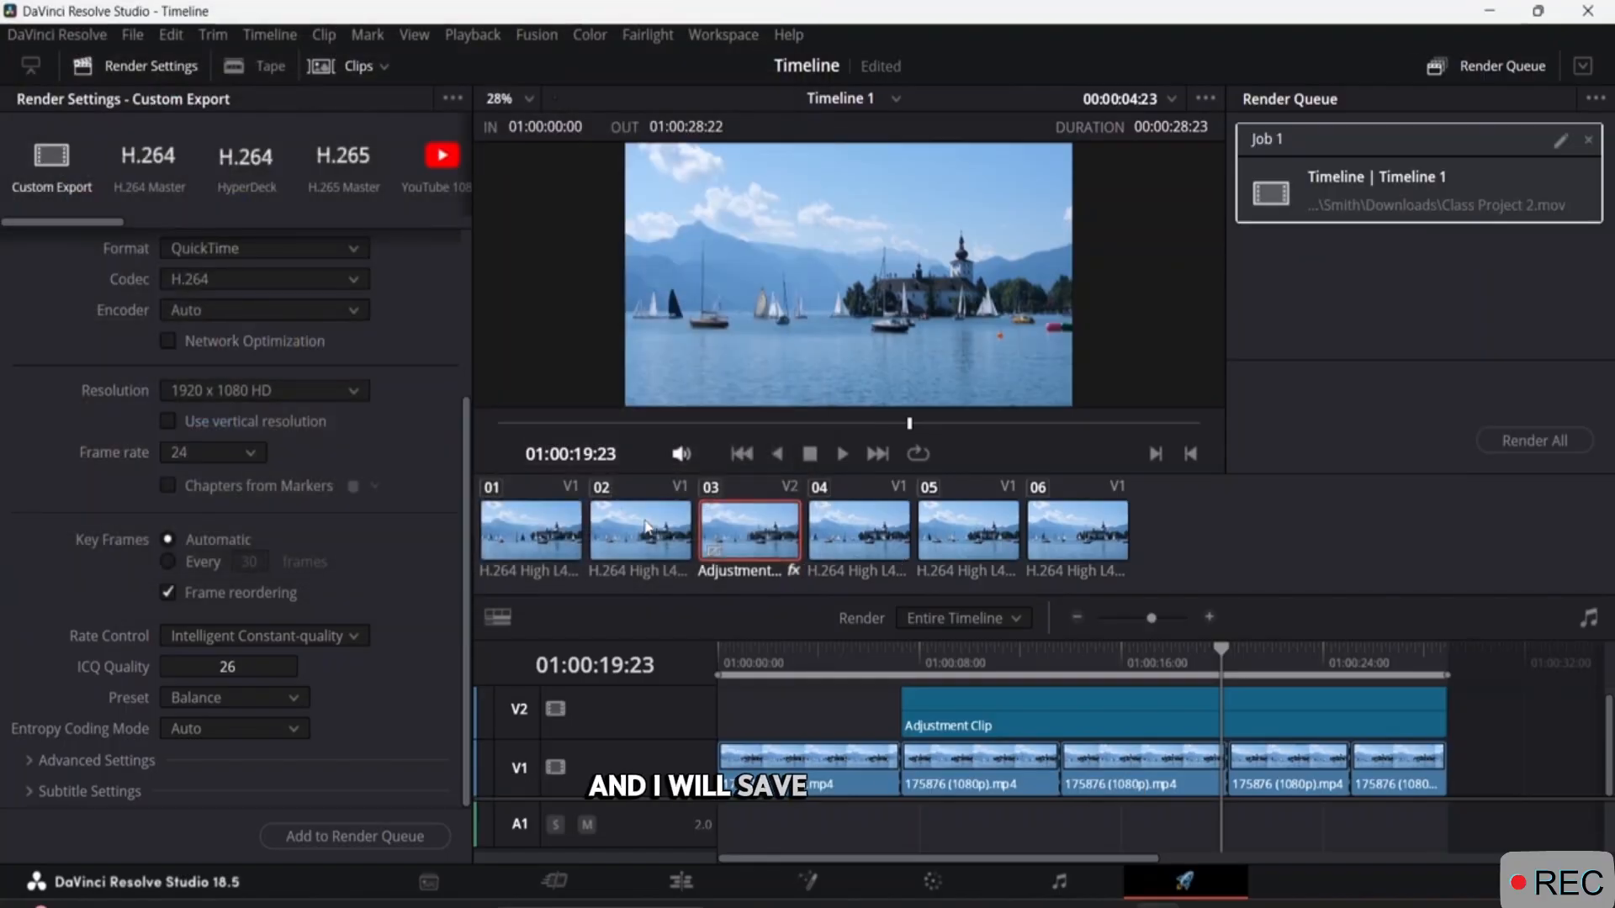